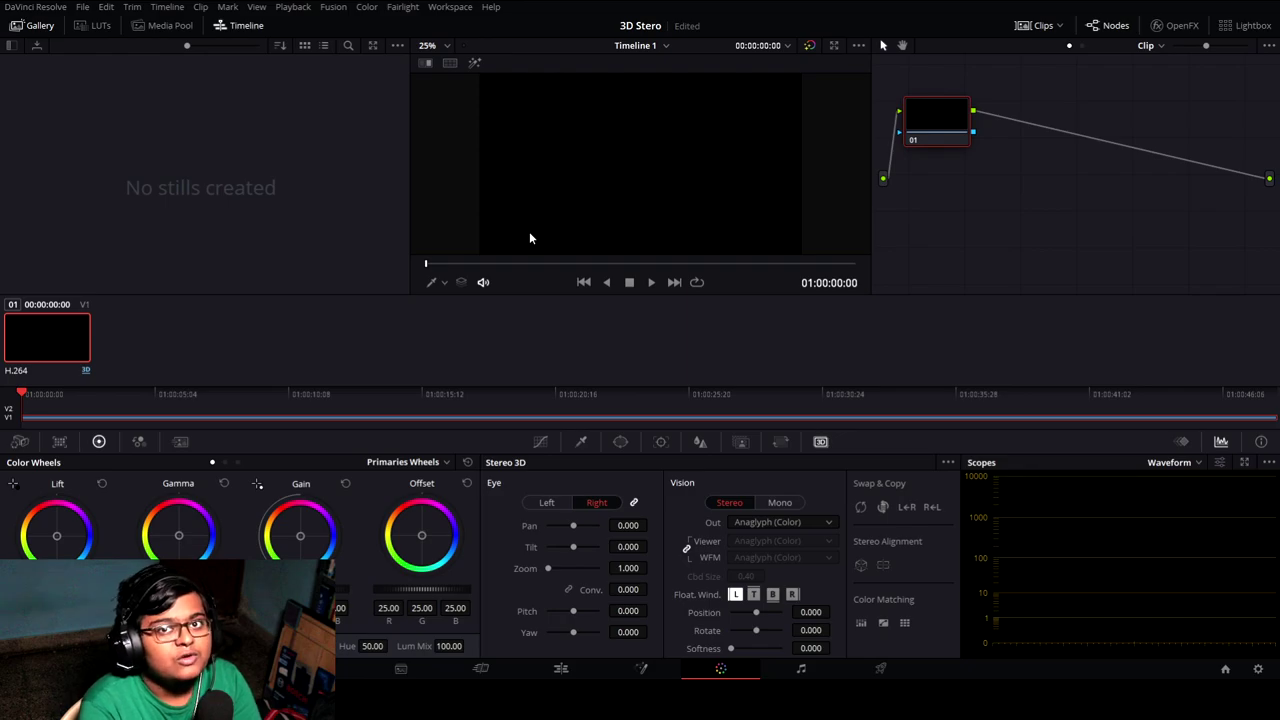
# On the Media page, select both clips in the 3d try folder and open the Left bin
pyautogui.hotkey('shift', '2')
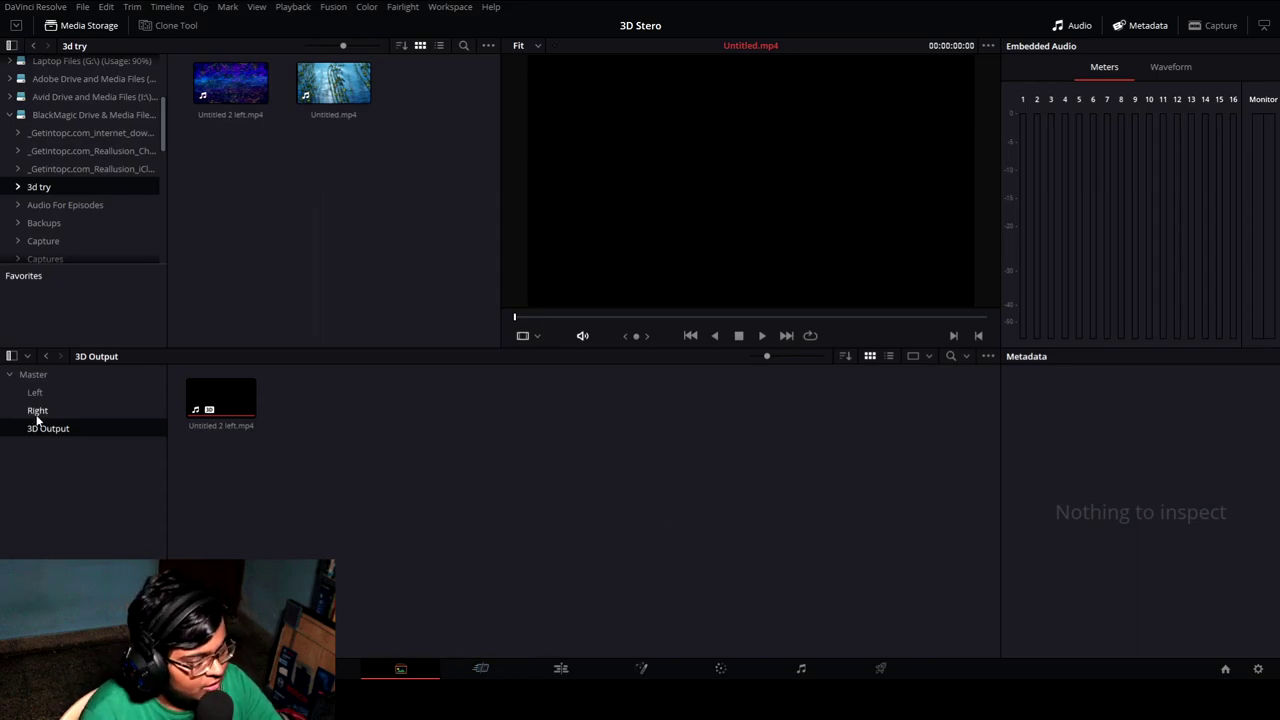
pyautogui.moveTo(443, 221); pyautogui.dragTo(218, 86)
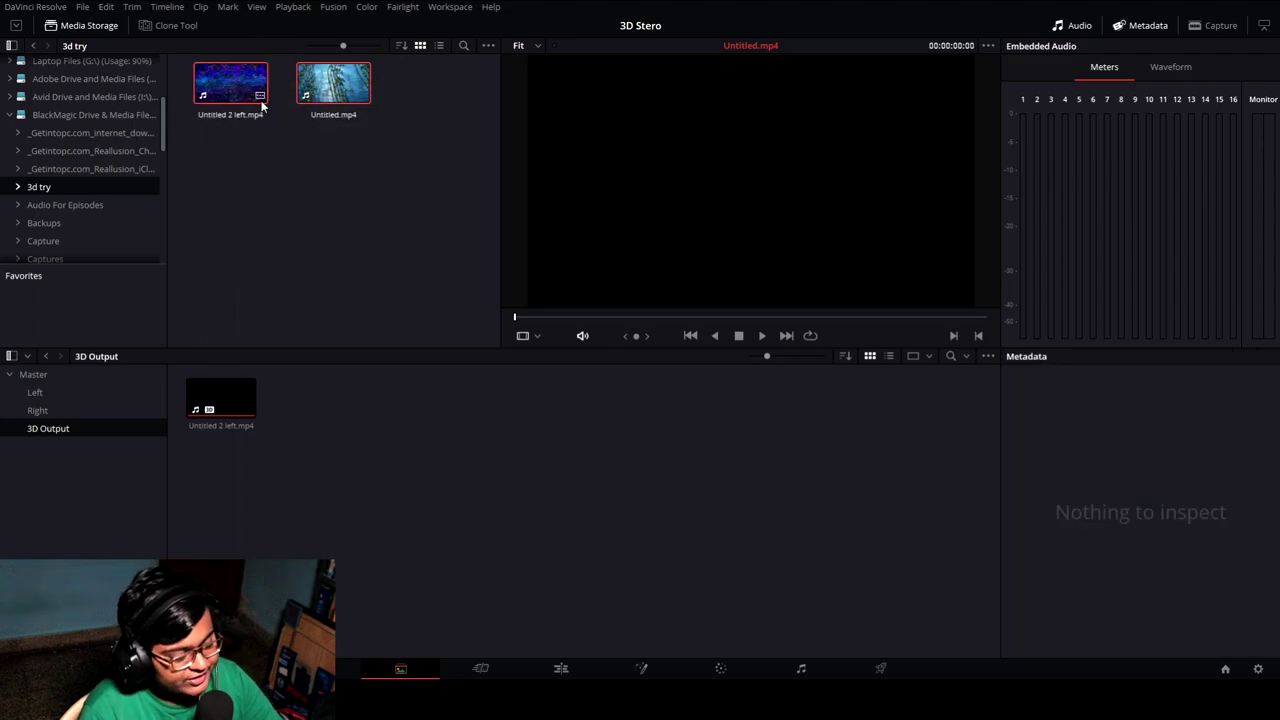
pyautogui.click(42, 406)
pyautogui.click(51, 390)
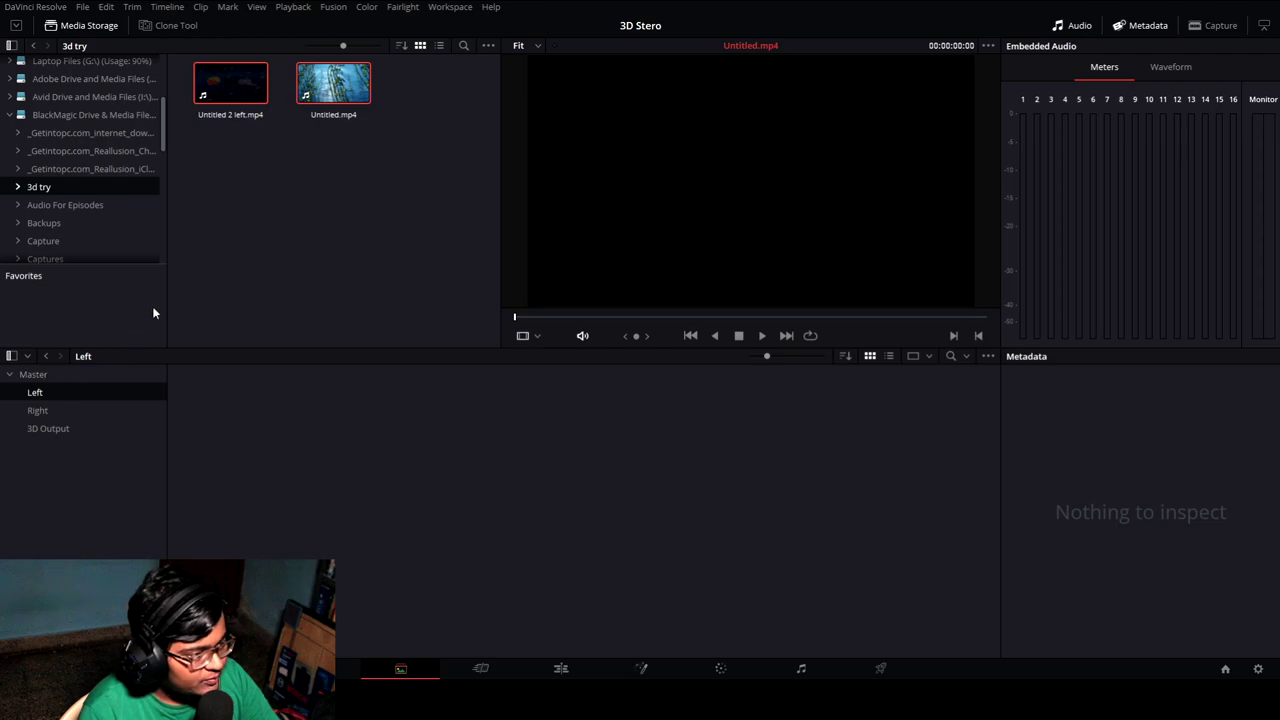
# Try adding both selected clips to the Left bin, and delete them from it again
pyautogui.moveTo(251, 95); pyautogui.dragTo(322, 410)
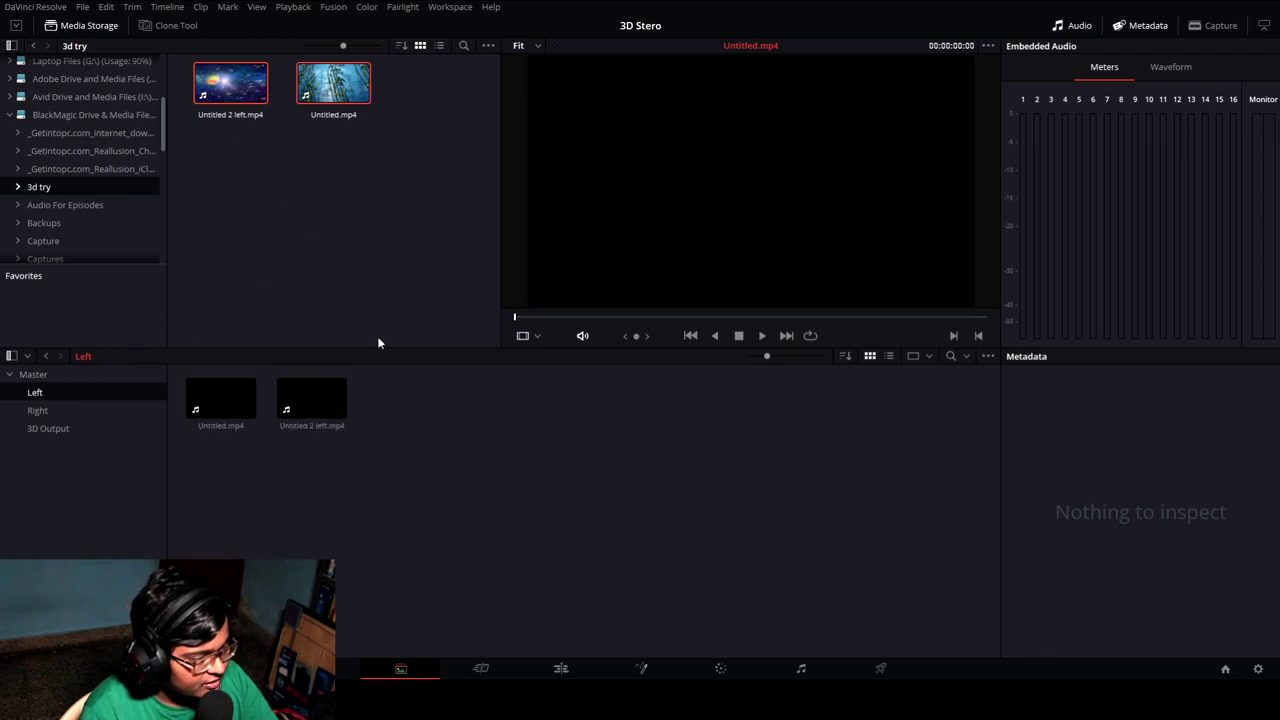
pyautogui.press('Delete')
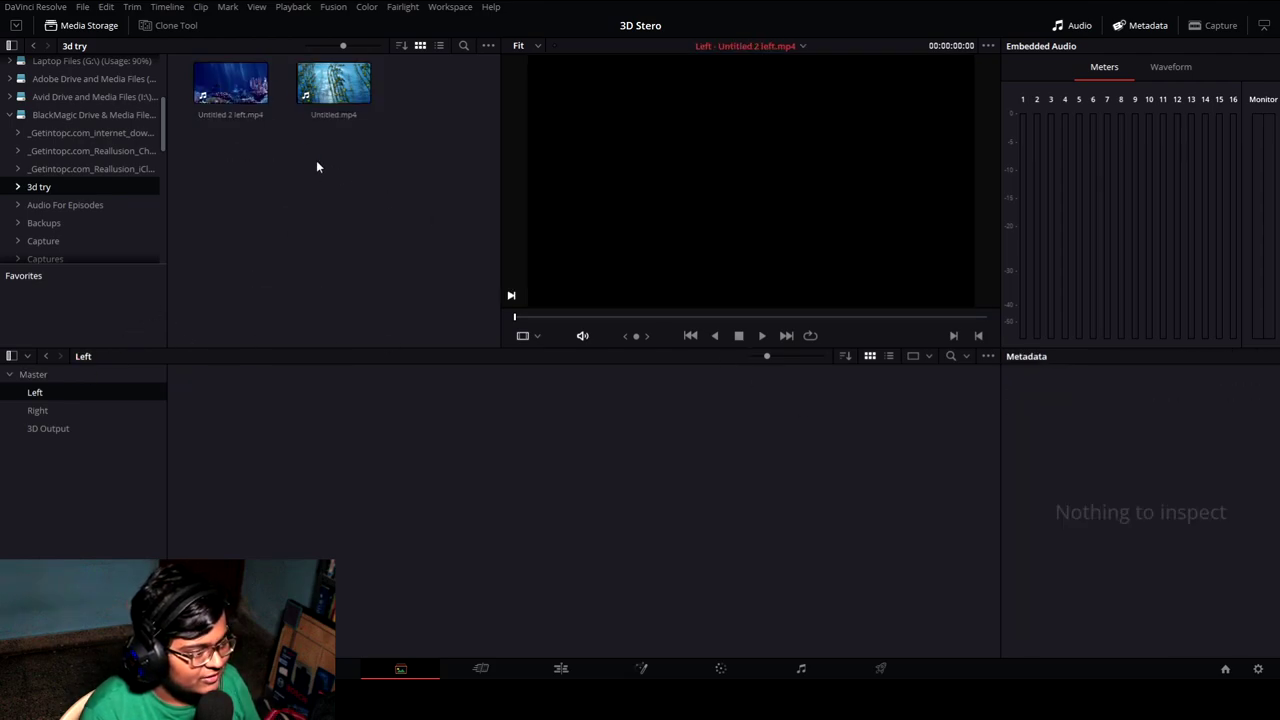
# Add Untitled 2 left.mp4 to the Left bin and Untitled.mp4 to the Right bin
pyautogui.moveTo(240, 85); pyautogui.dragTo(236, 428)
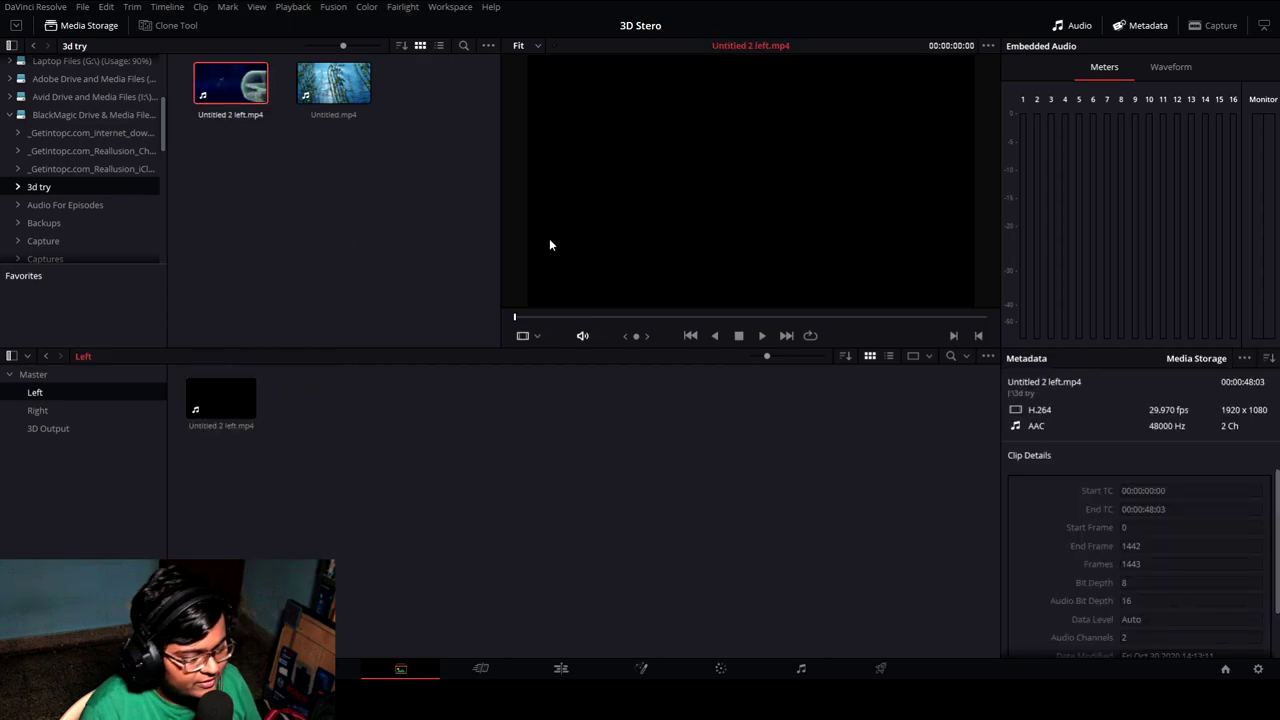
pyautogui.click(86, 408)
pyautogui.moveTo(333, 85); pyautogui.dragTo(225, 455)
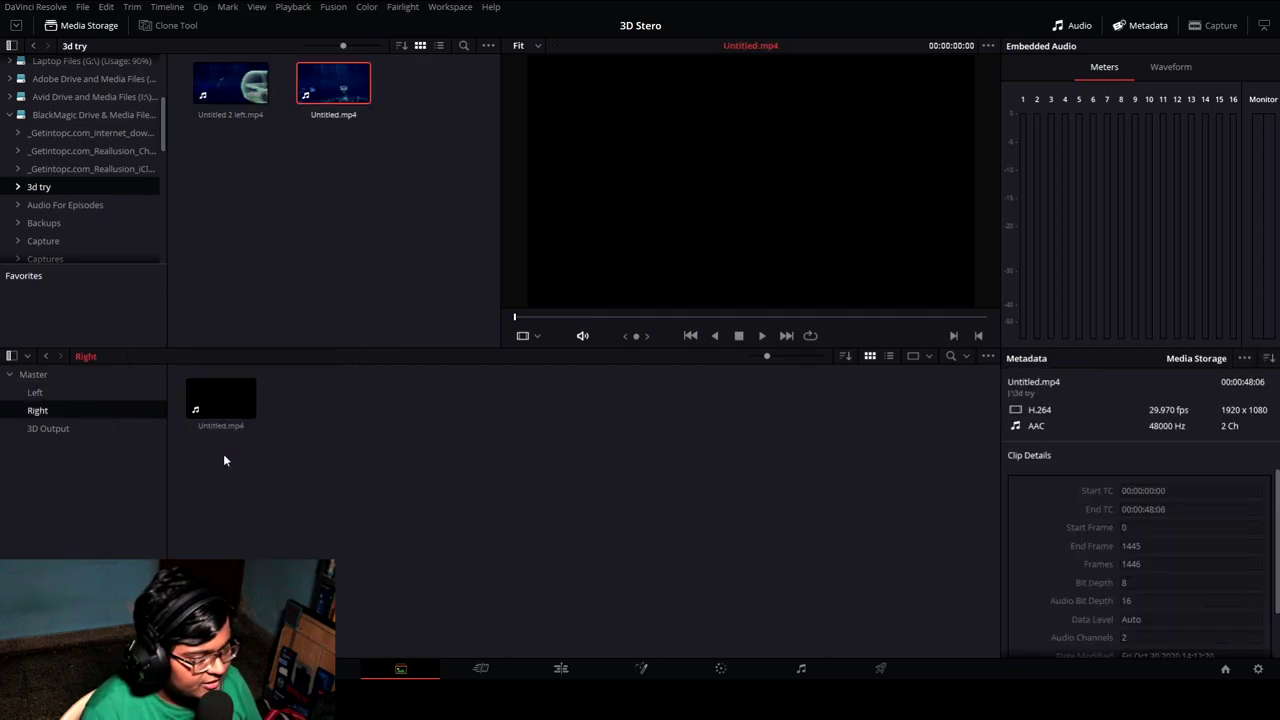
# Start Stereo 3D Sync from the Master bin and choose Left as the left eye folder
pyautogui.click(48, 373)
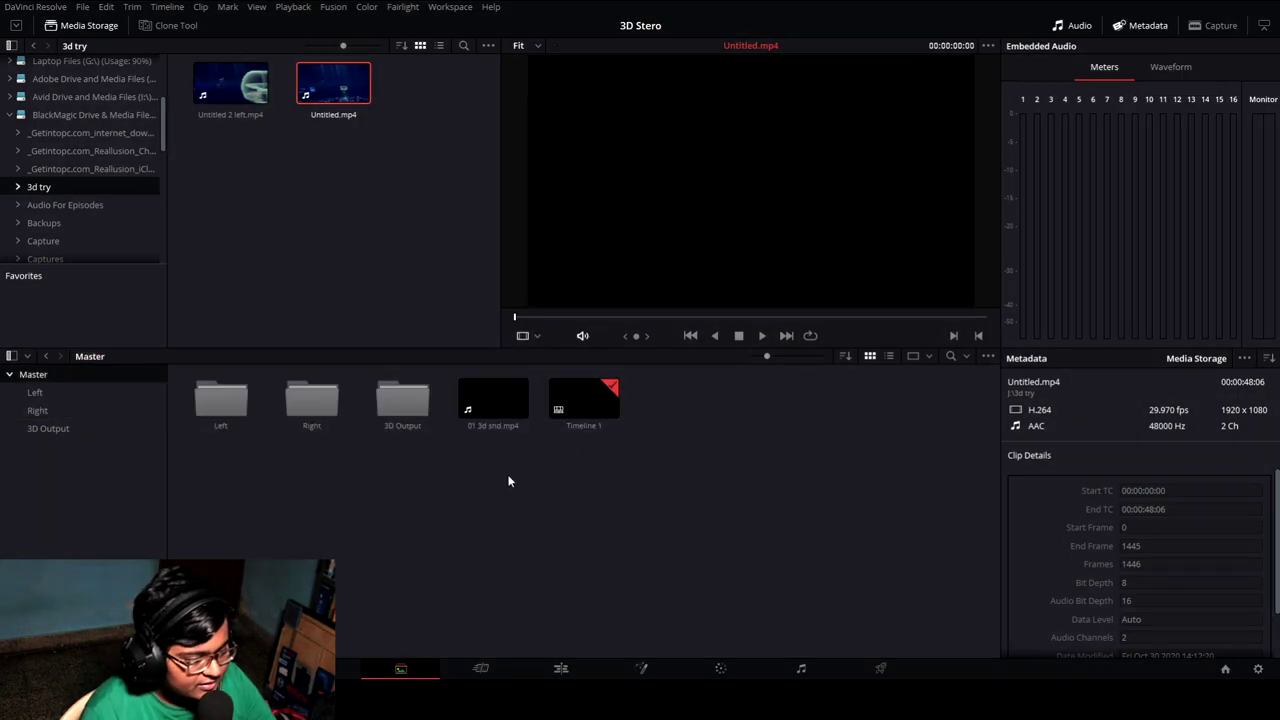
pyautogui.click(508, 481)
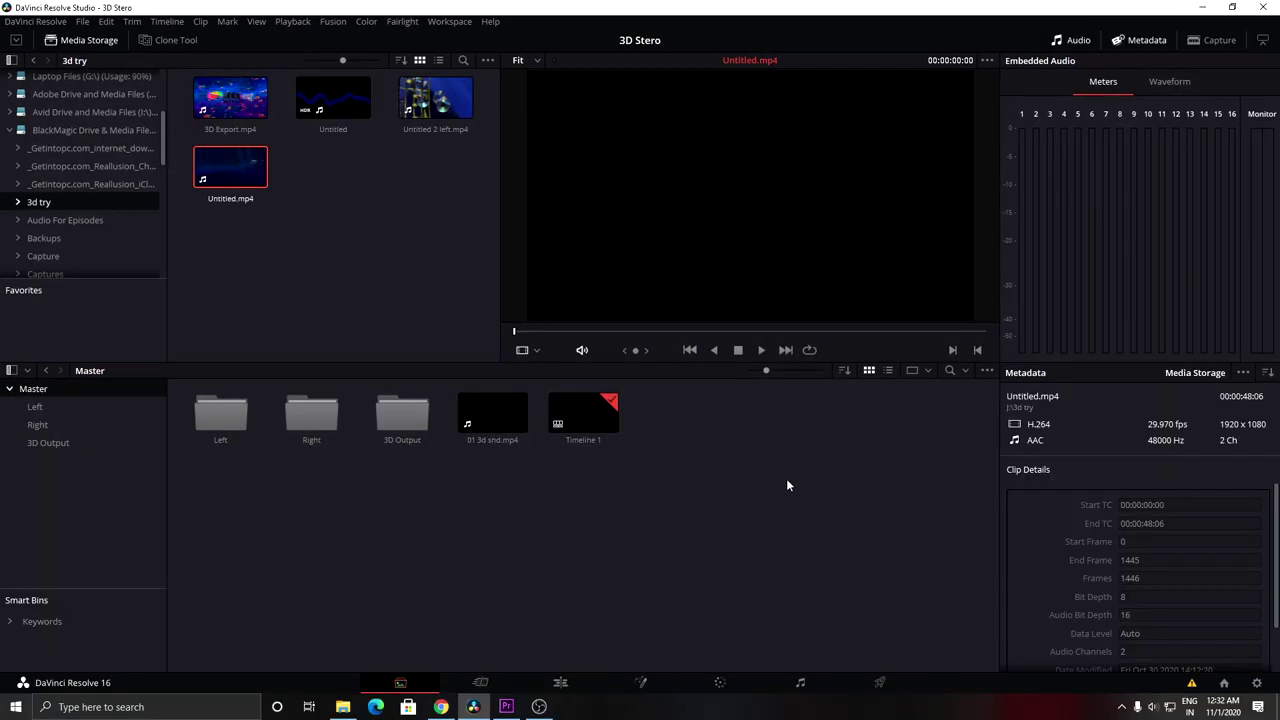
pyautogui.rightClick(786, 482)
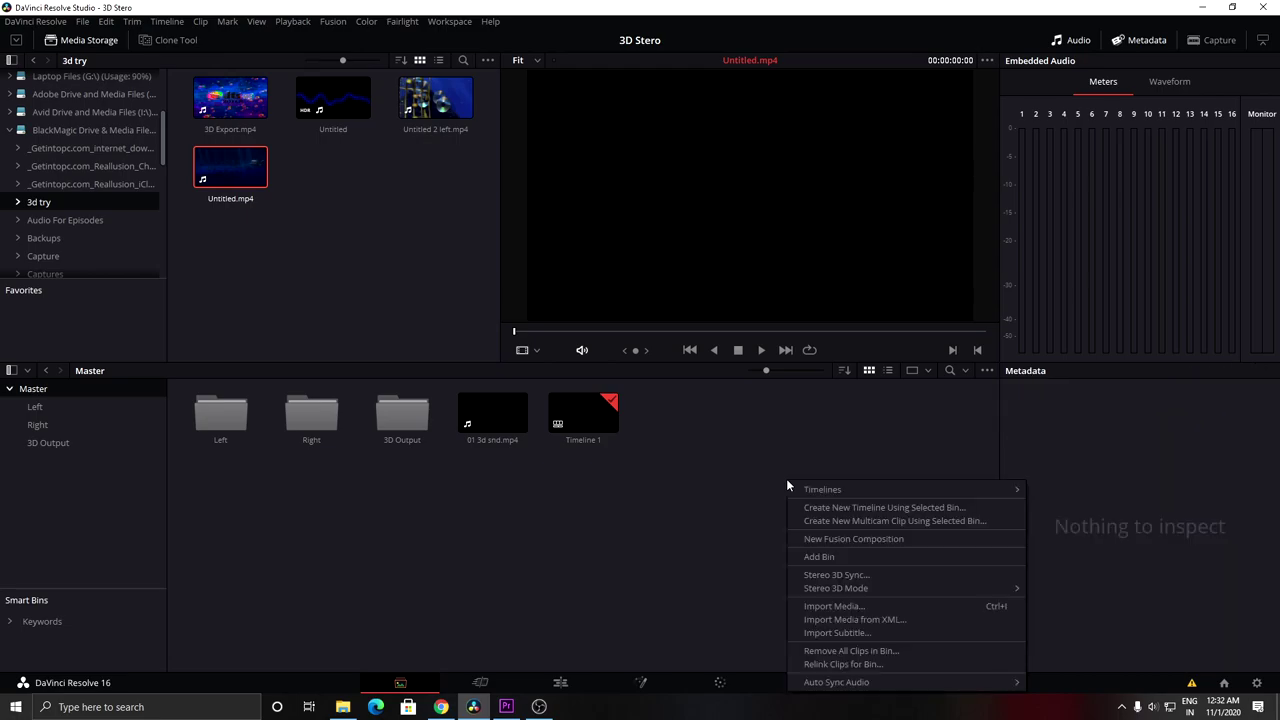
pyautogui.click(885, 574)
pyautogui.click(765, 279)
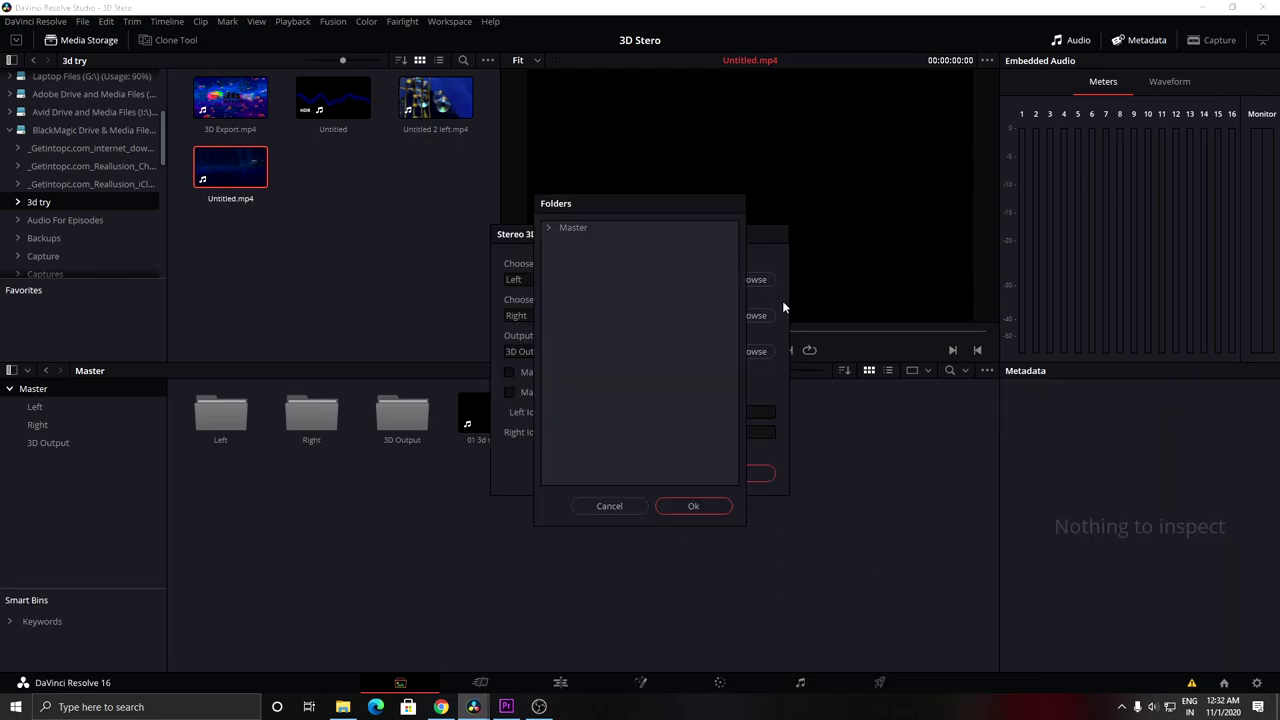
pyautogui.doubleClick(573, 228)
pyautogui.click(580, 242)
pyautogui.click(693, 506)
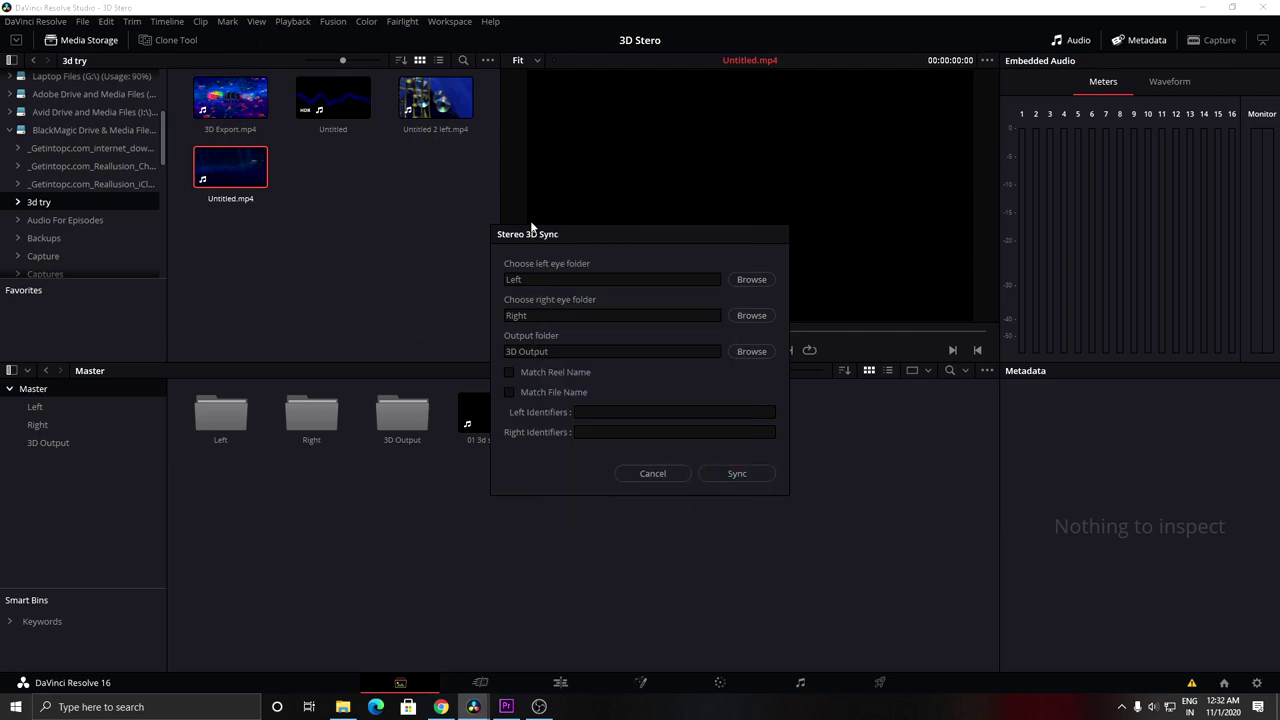
# Choose 3D Output as the output folder and sync the left and right eye clips
pyautogui.click(752, 351)
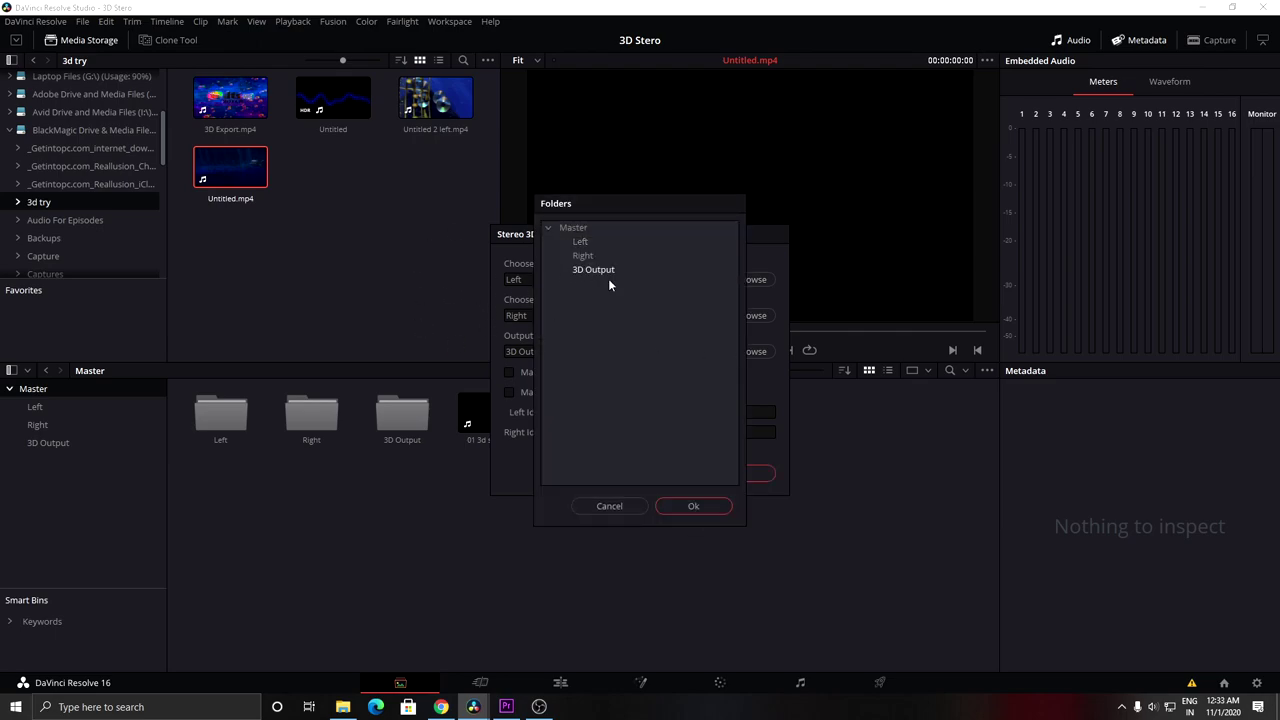
pyautogui.click(693, 506)
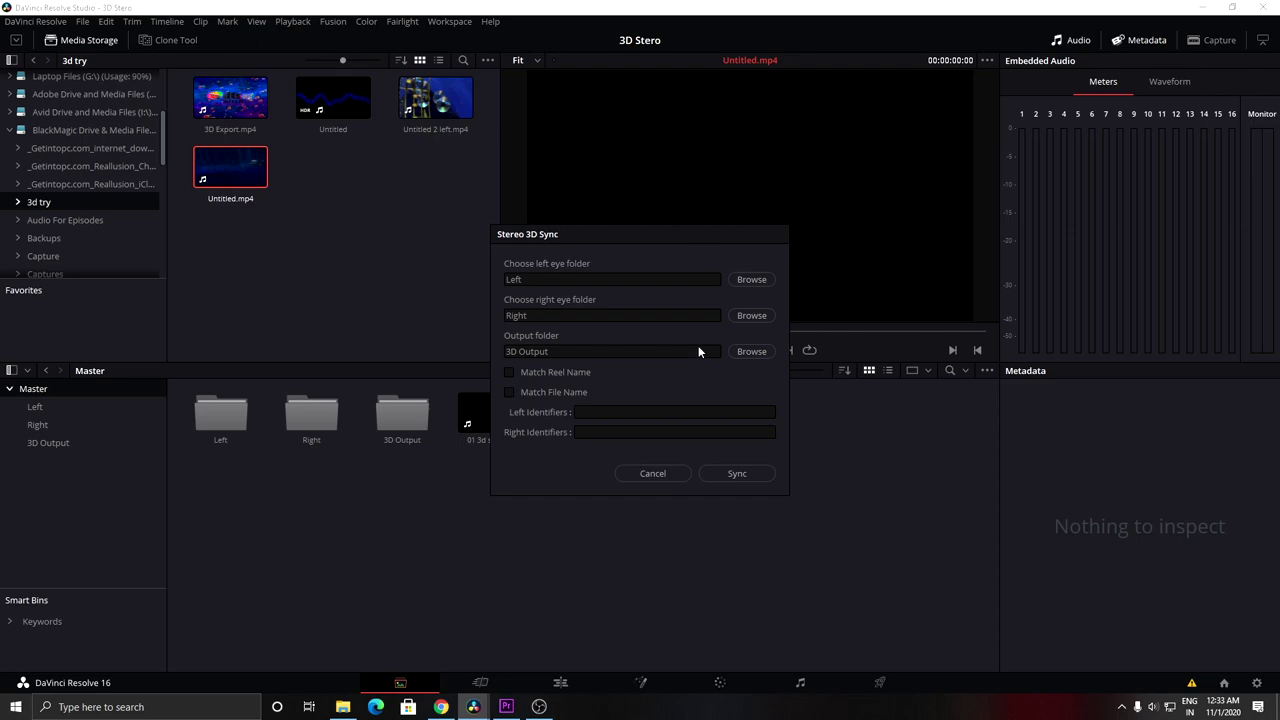
pyautogui.click(735, 474)
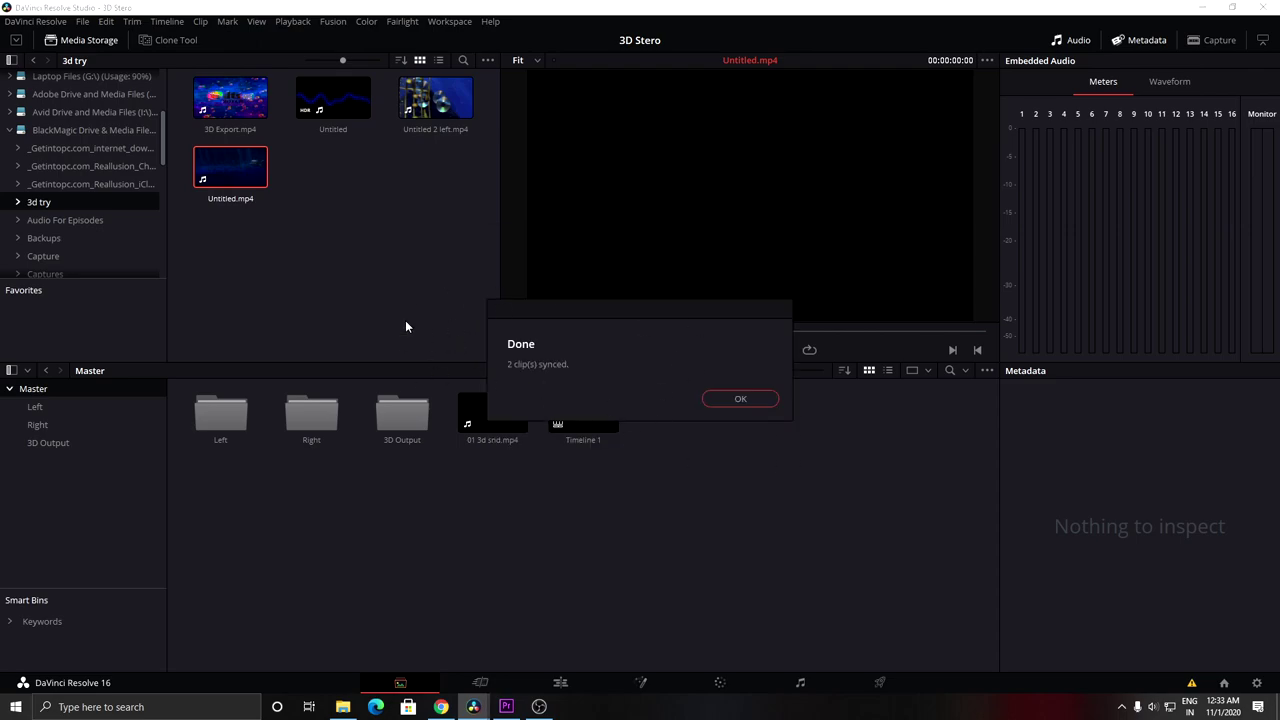
pyautogui.click(741, 399)
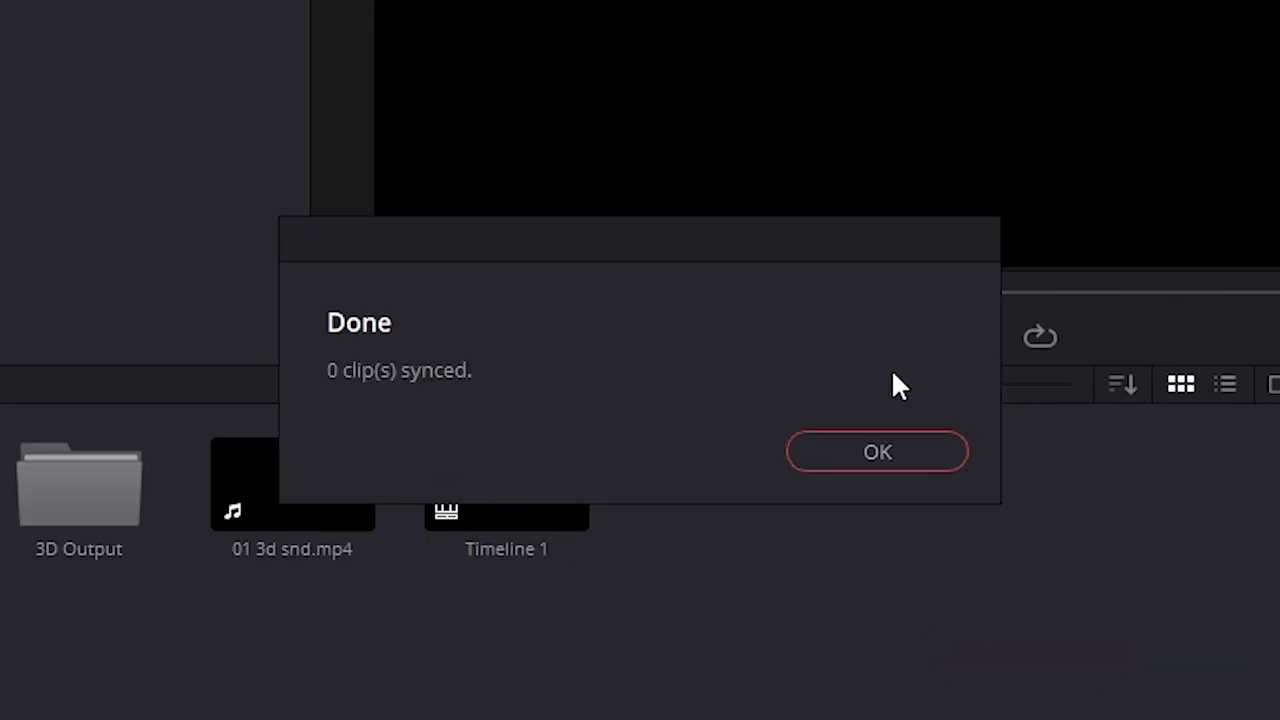
pyautogui.click(930, 455)
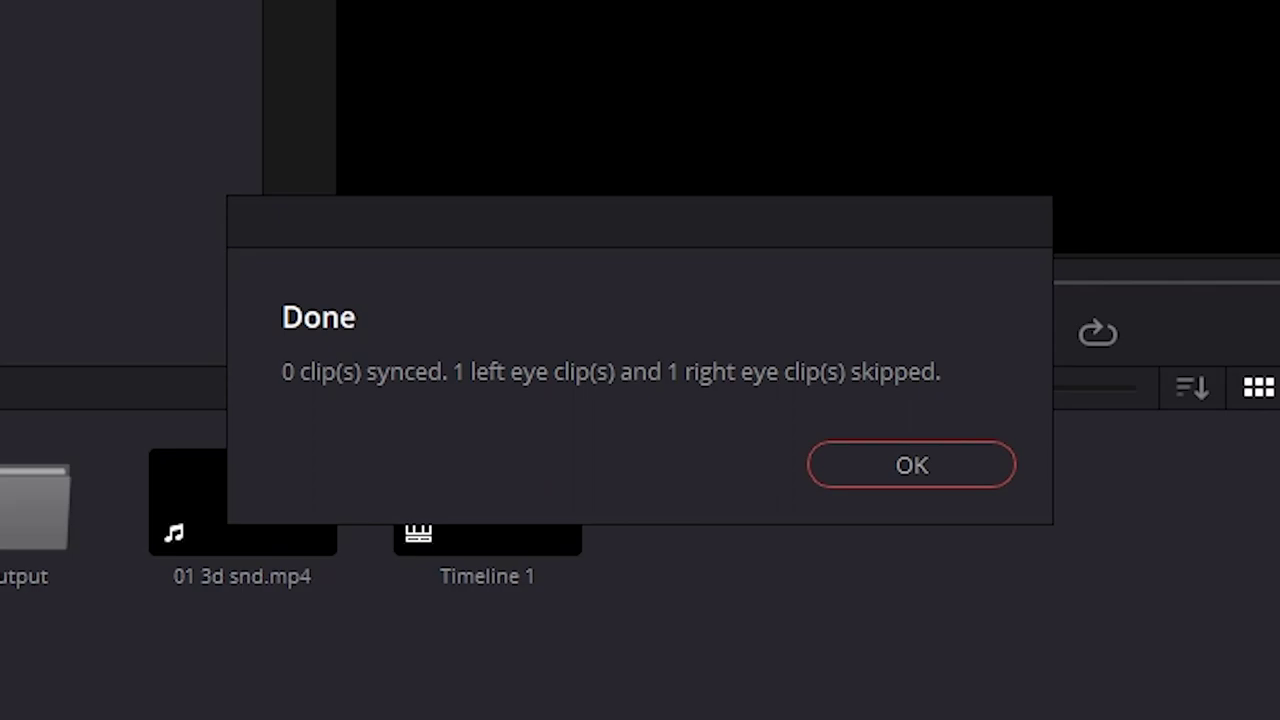
pyautogui.click(905, 468)
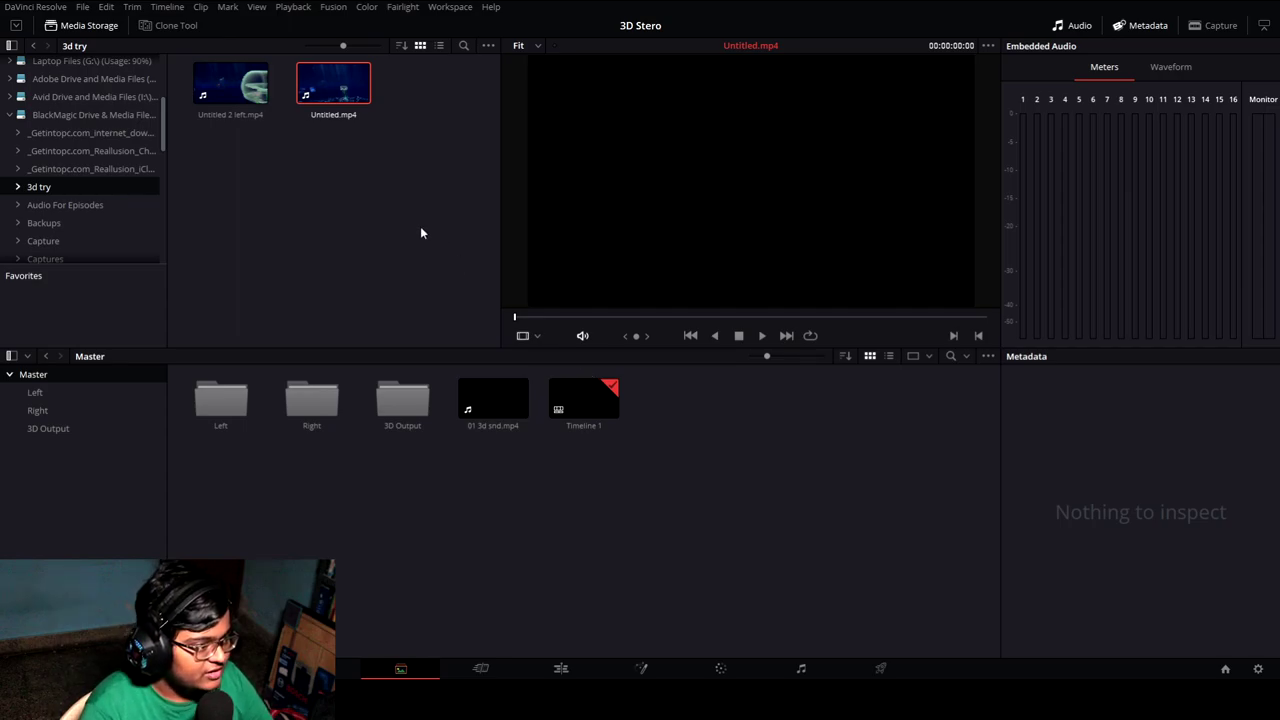
# Add Untitled 2 left.mp4 to the Right bin and return to the Master bin
pyautogui.moveTo(230, 85); pyautogui.dragTo(637, 473)
pyautogui.moveTo(230, 85); pyautogui.dragTo(620, 570)
pyautogui.moveTo(675, 397); pyautogui.dragTo(321, 389)
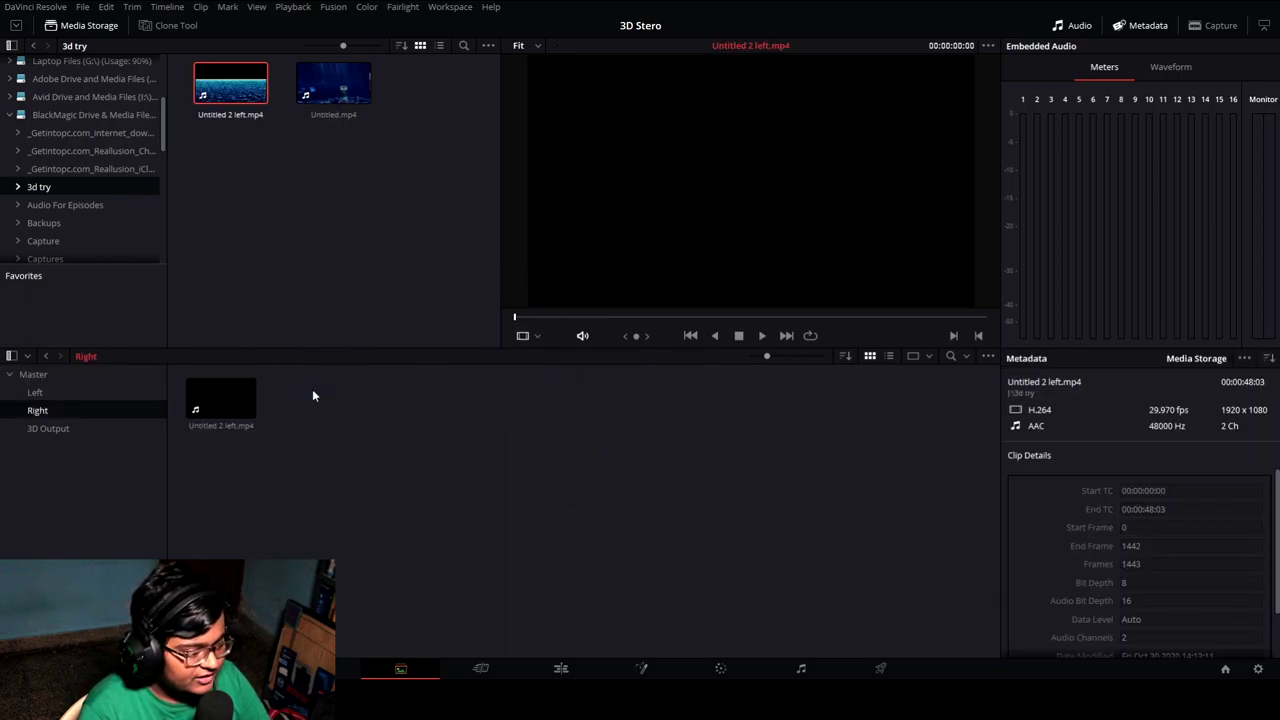
pyautogui.click(60, 390)
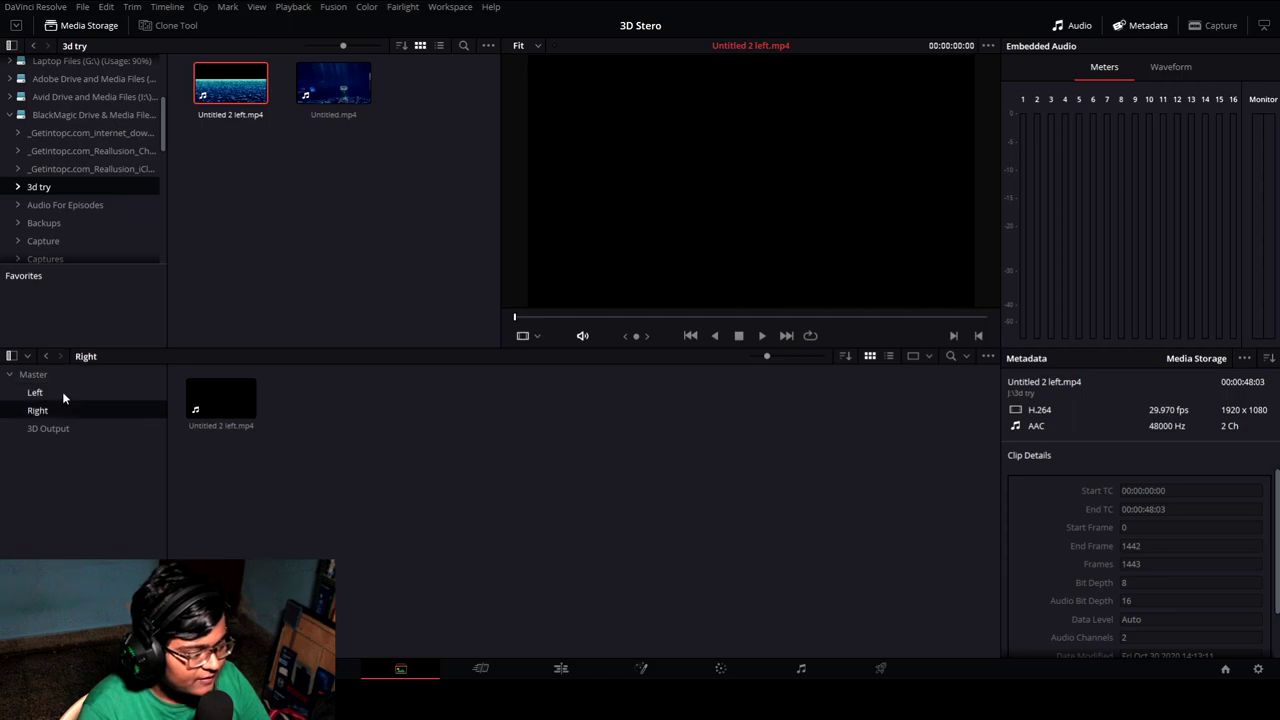
pyautogui.click(62, 374)
pyautogui.click(585, 469)
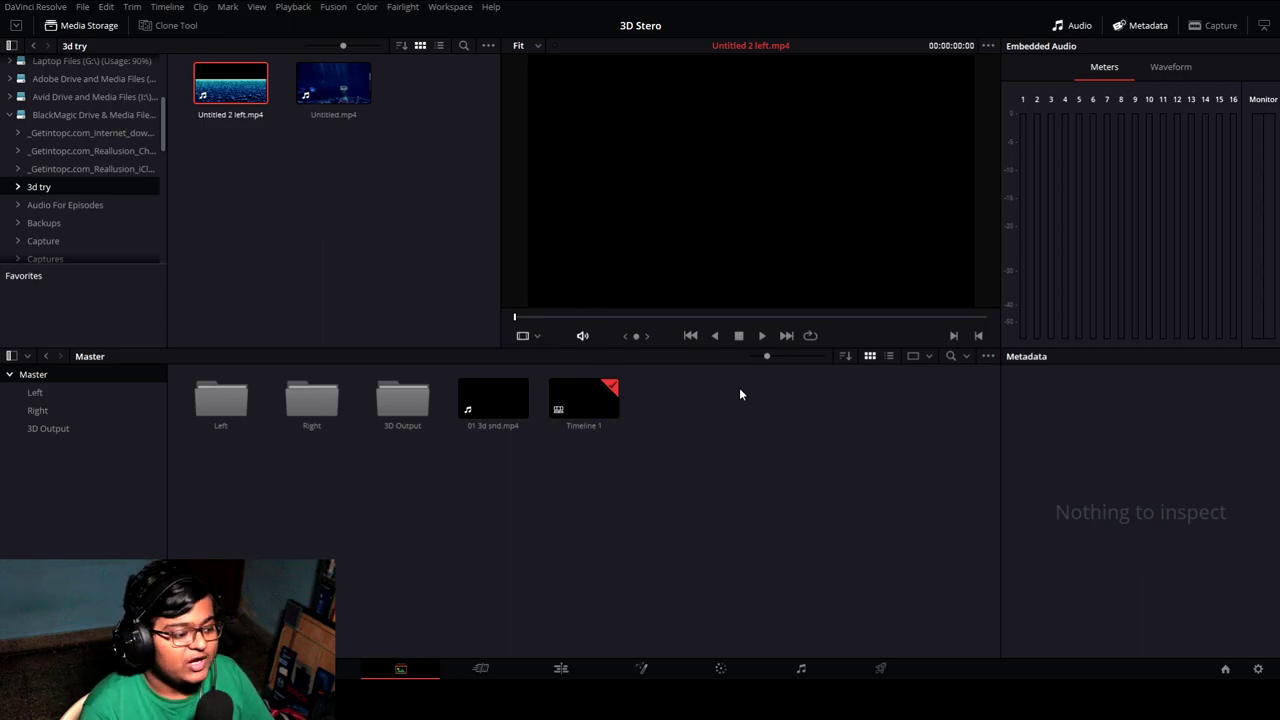
pyautogui.click(605, 400)
pyautogui.click(493, 481)
pyautogui.click(333, 85)
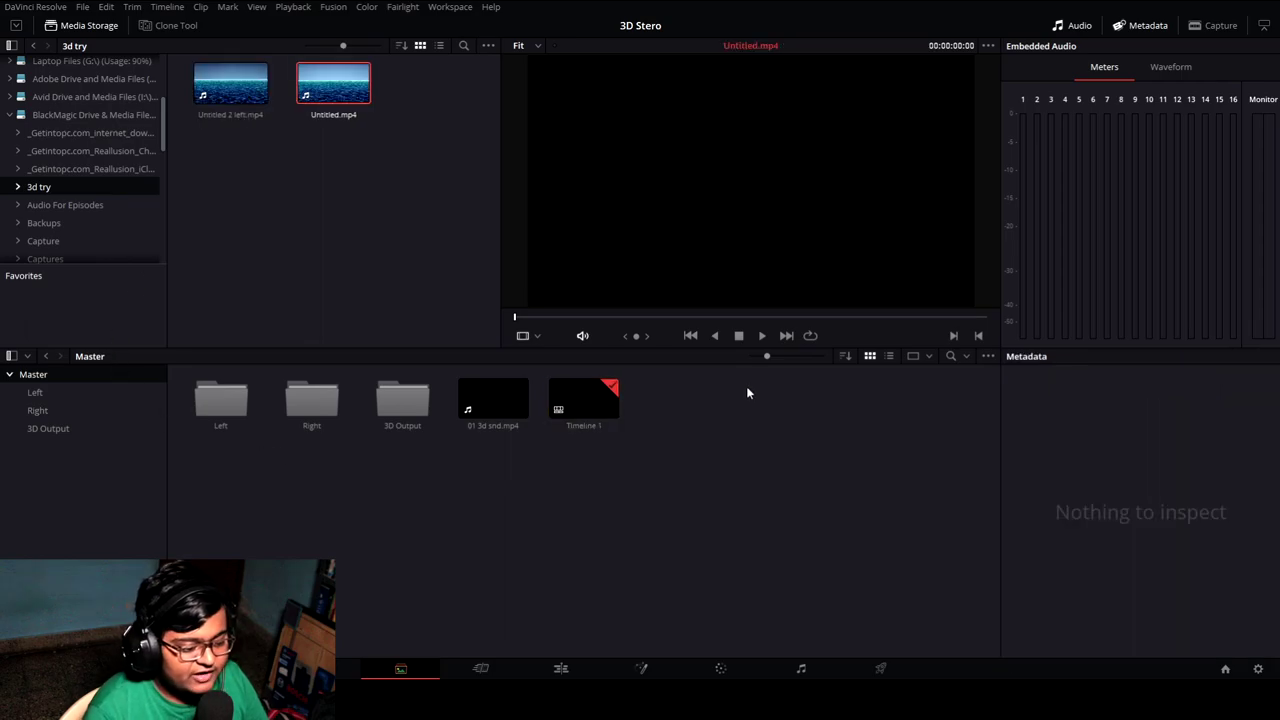
# On the Color page, reset the right eye's Pan in the Stereo 3D settings and save the project
pyautogui.click(720, 668)
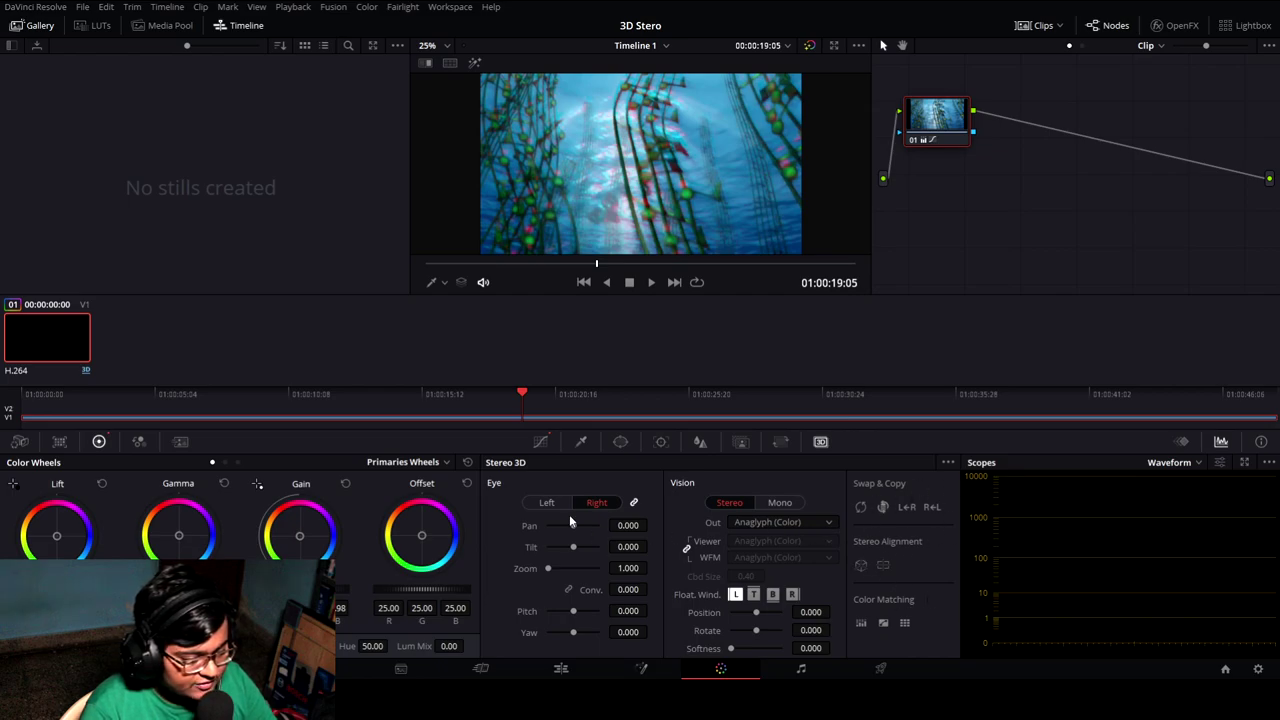
pyautogui.doubleClick(510, 526)
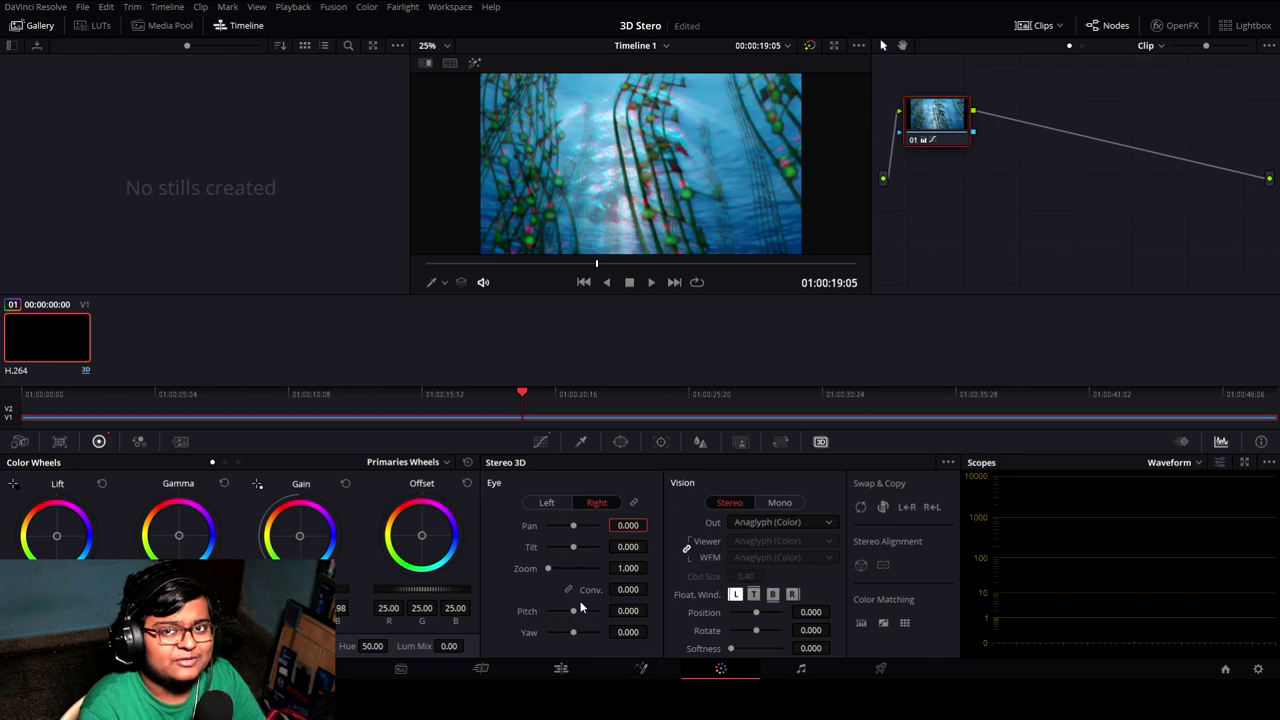
pyautogui.hotkey('ctrl', 's')
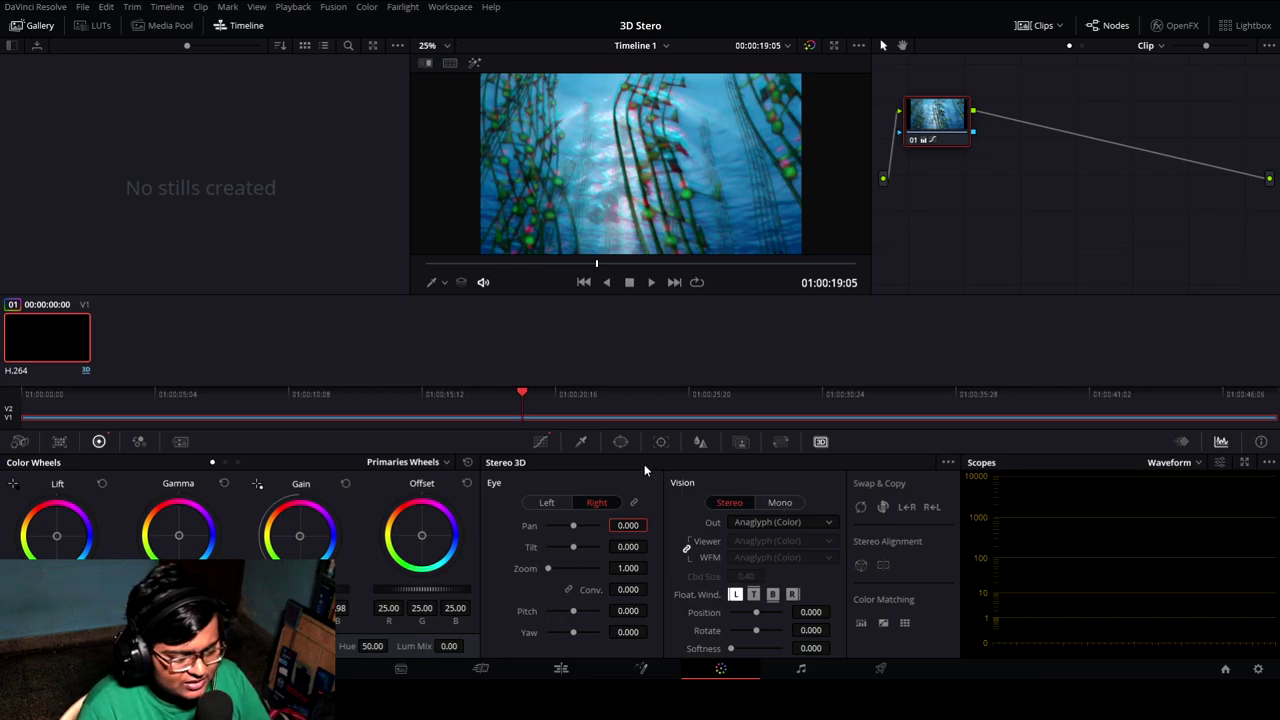
# Compare the Mono and Stereo vision modes on the clip with the right eye selected, ending in Stereo
pyautogui.click(597, 502)
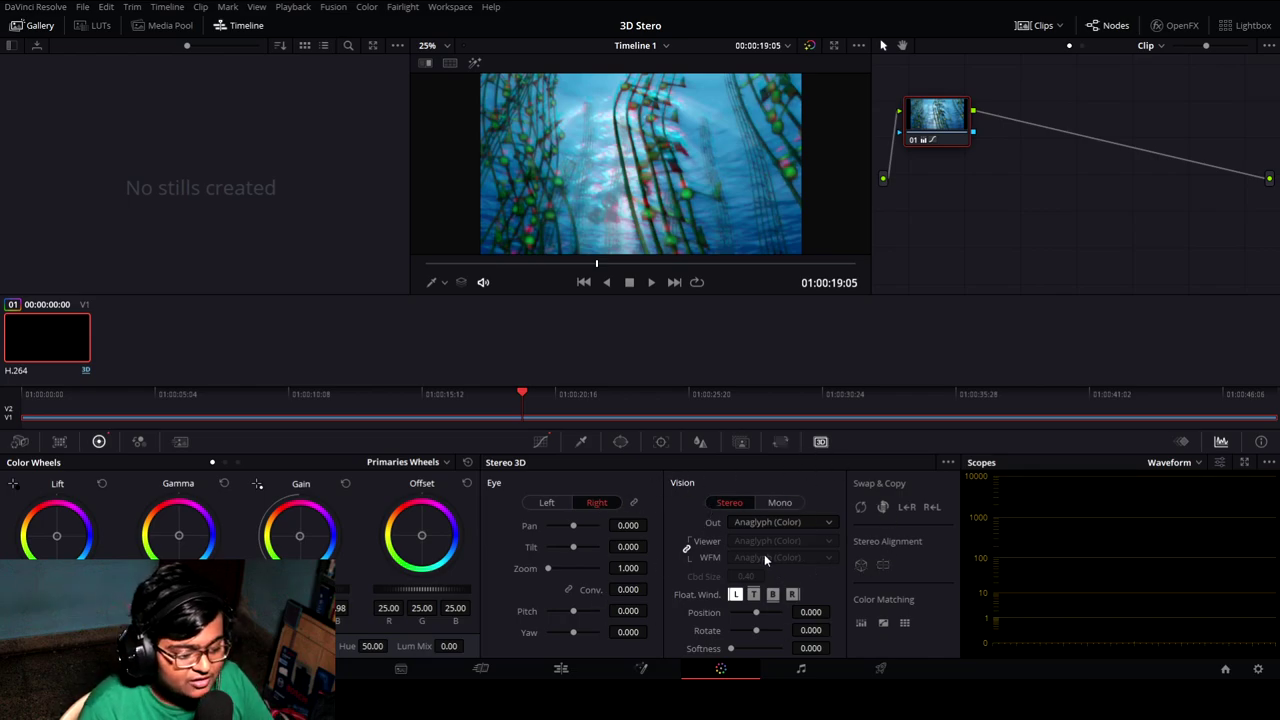
pyautogui.click(738, 507)
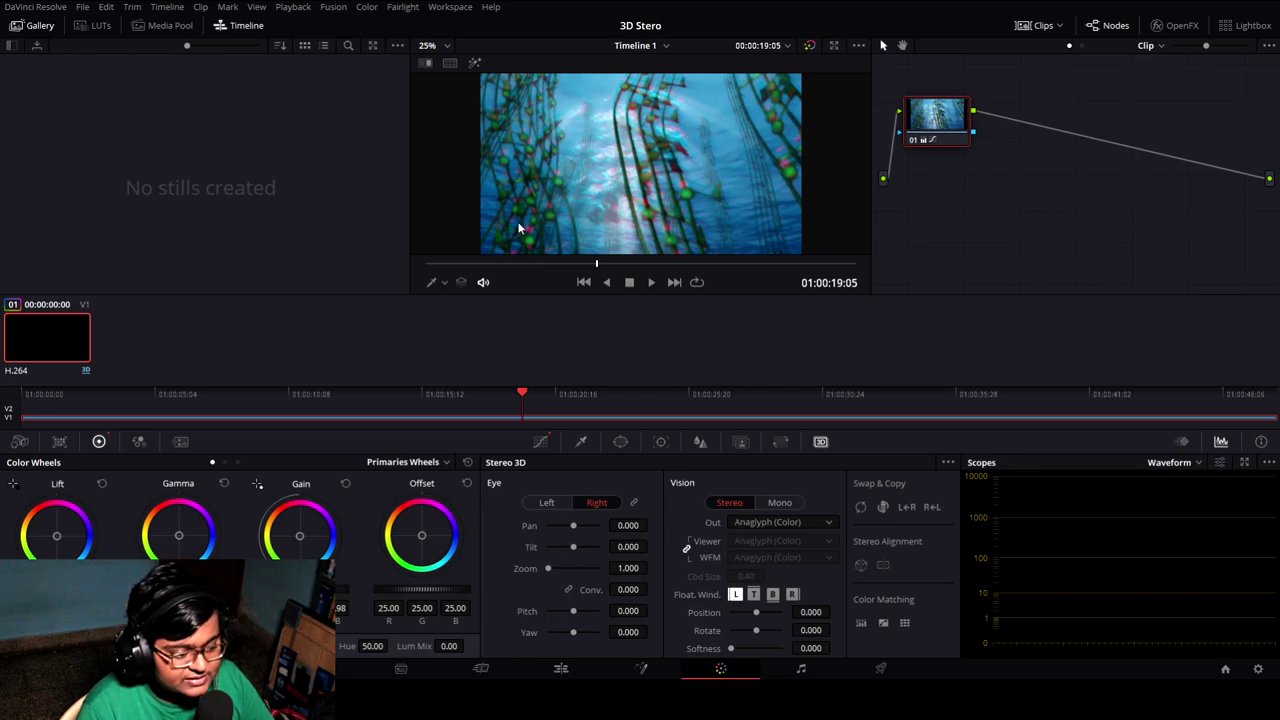
pyautogui.click(778, 504)
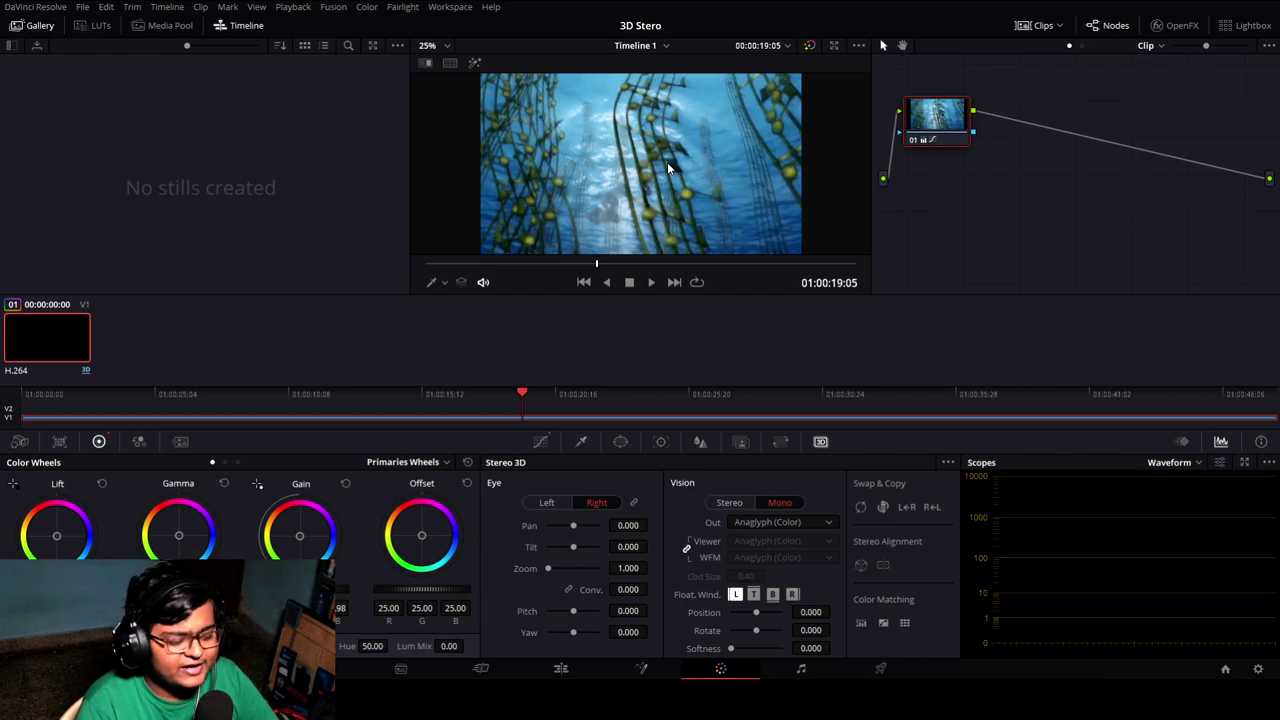
pyautogui.click(733, 503)
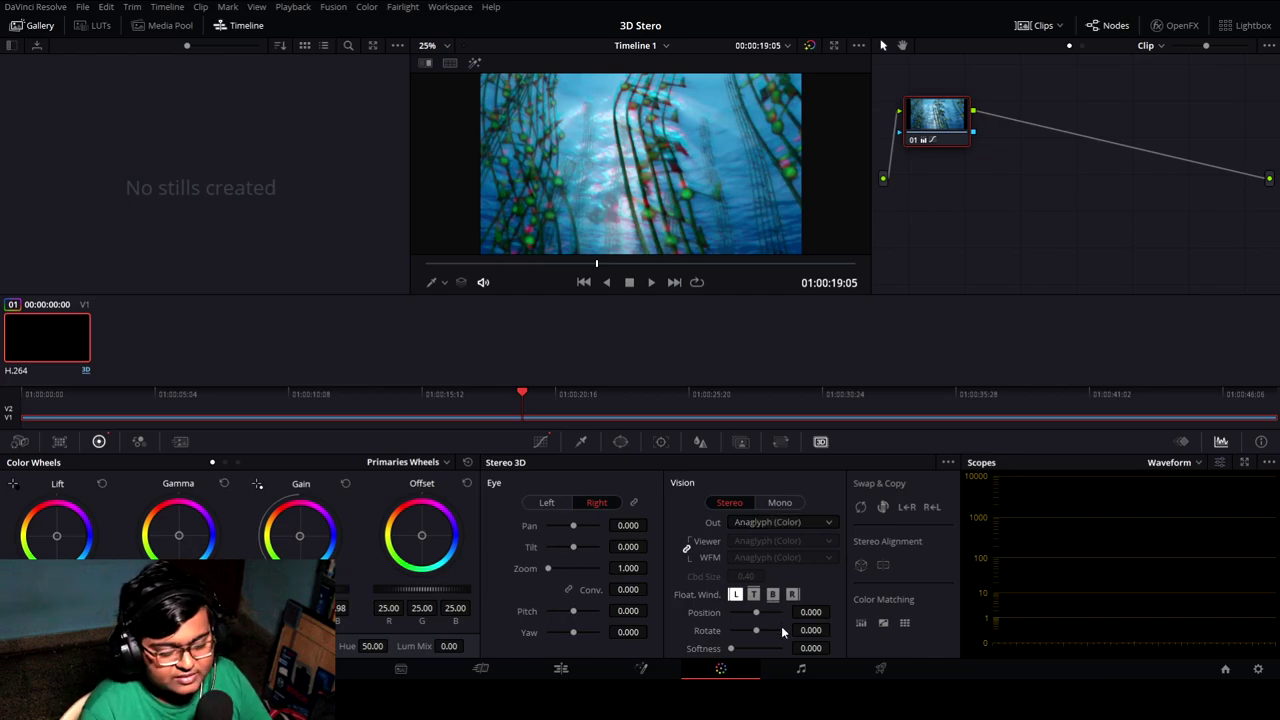
# At timecode 01:00:41:29, set the left floating window's Position to -0.250 and its Rotate to 0
pyautogui.moveTo(590, 272)
pyautogui.mouseDown()
pyautogui.moveTo(786, 280)
pyautogui.moveTo(786, 263)
pyautogui.moveTo(655, 285)
pyautogui.moveTo(585, 266)
pyautogui.mouseUp()
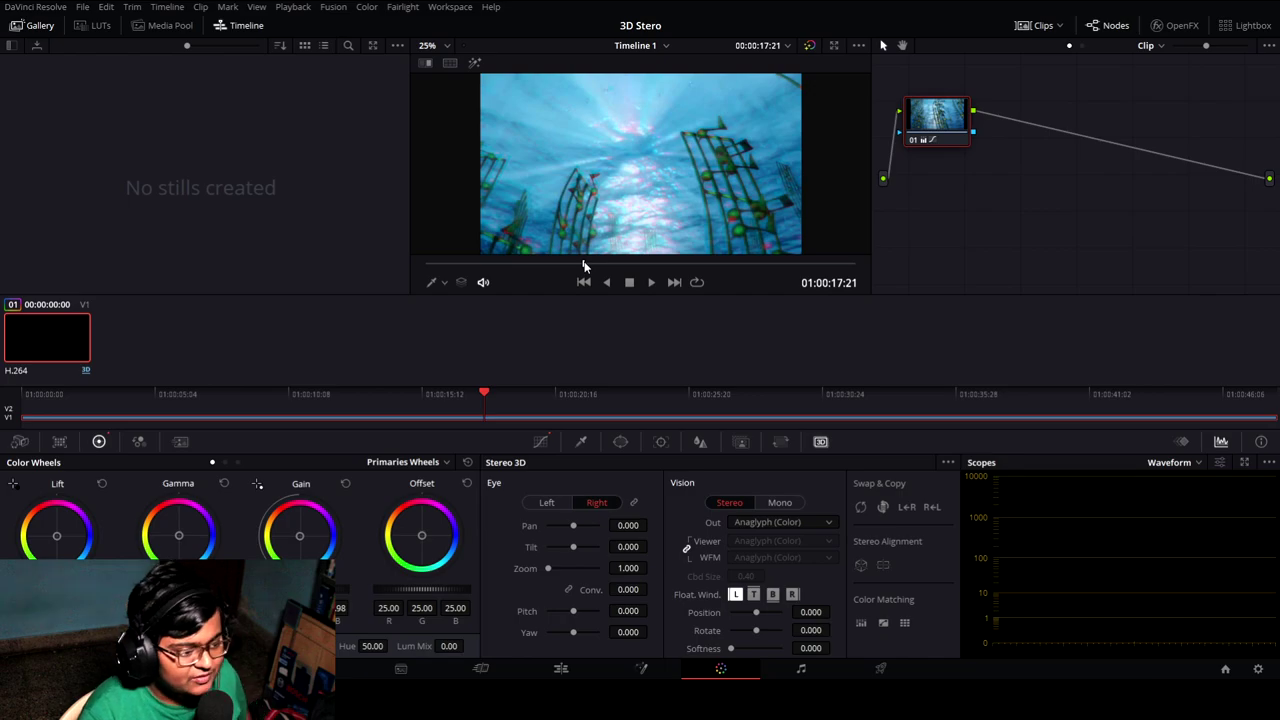
pyautogui.moveTo(704, 266); pyautogui.dragTo(800, 268)
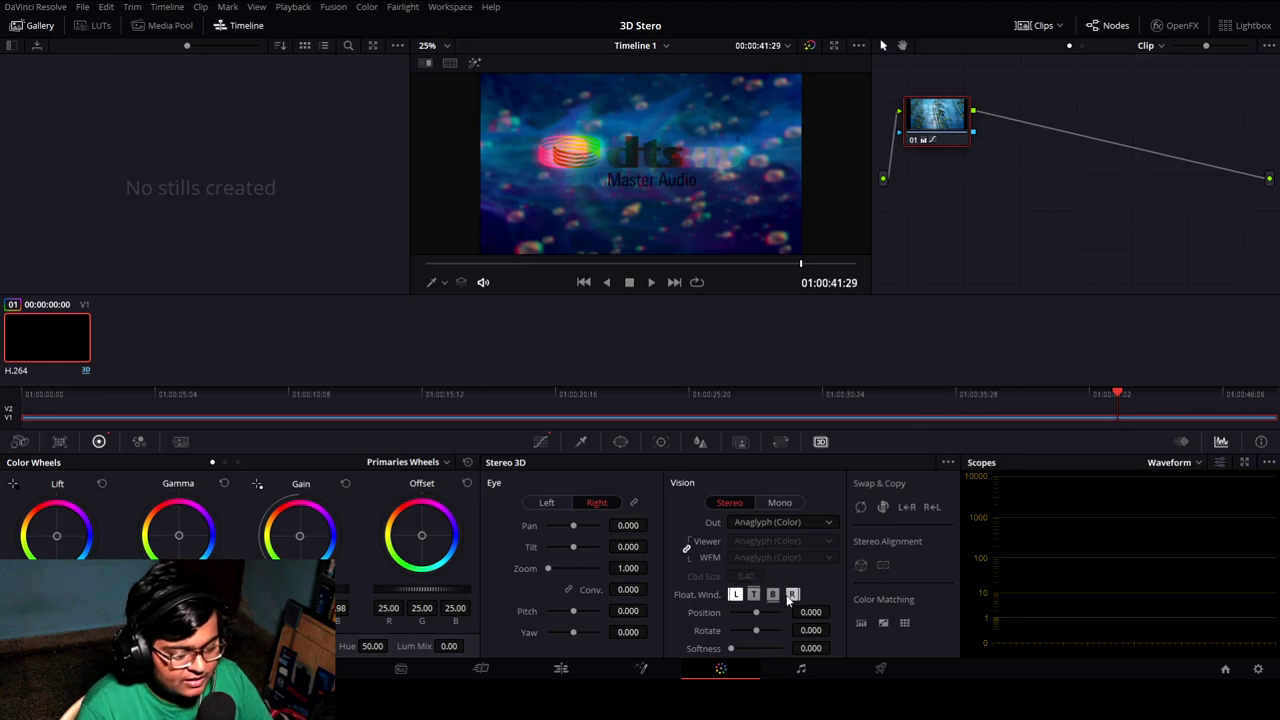
pyautogui.moveTo(756, 616); pyautogui.dragTo(678, 613)
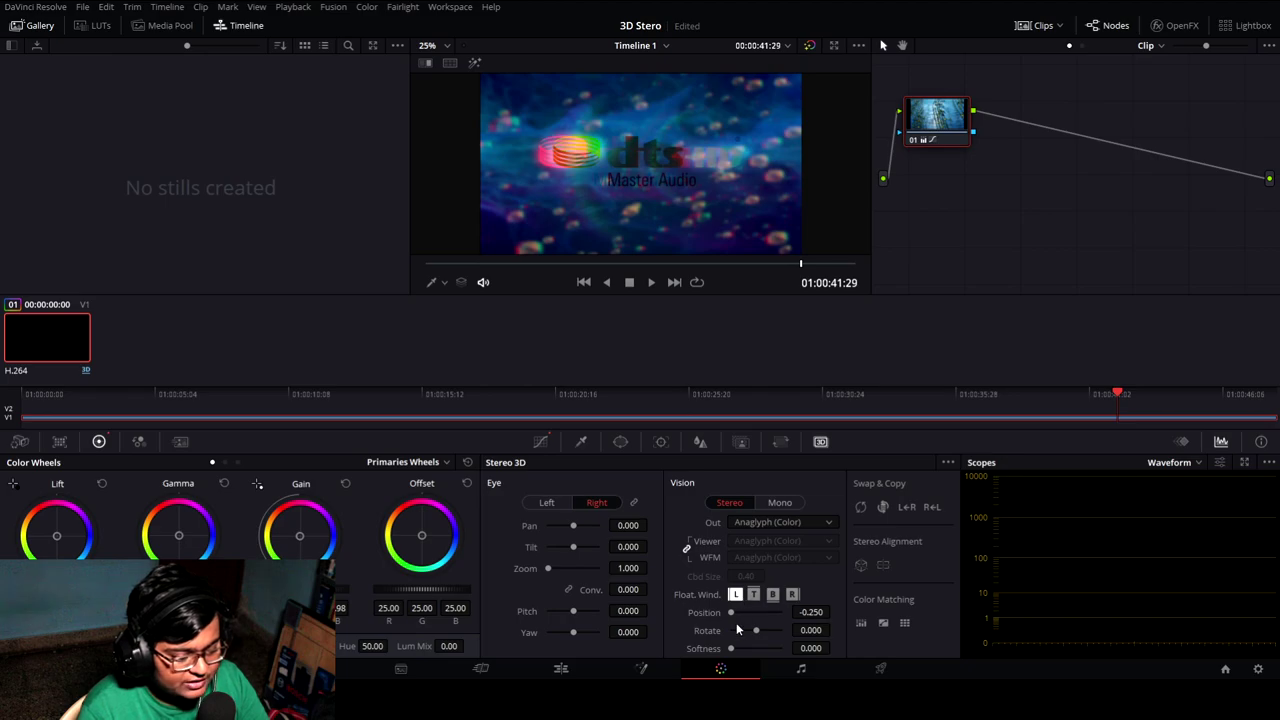
pyautogui.moveTo(757, 629)
pyautogui.mouseDown()
pyautogui.moveTo(806, 633)
pyautogui.moveTo(745, 633)
pyautogui.mouseUp()
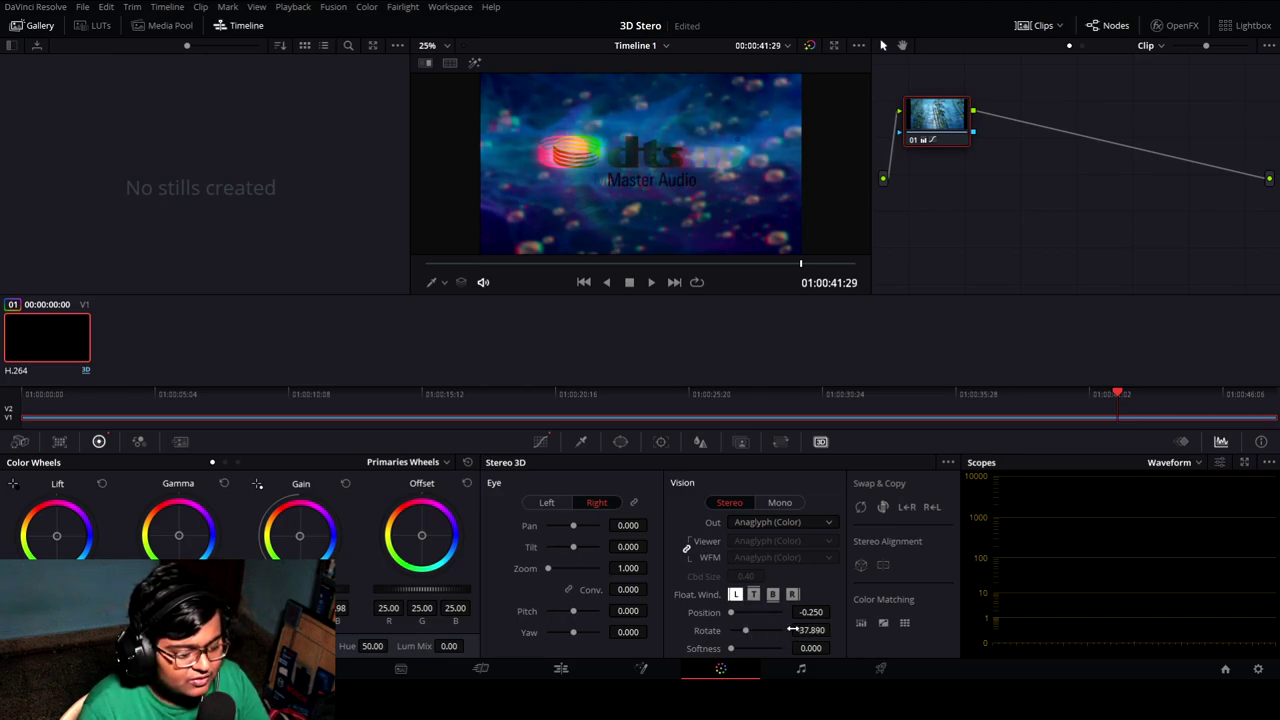
pyautogui.write('0')
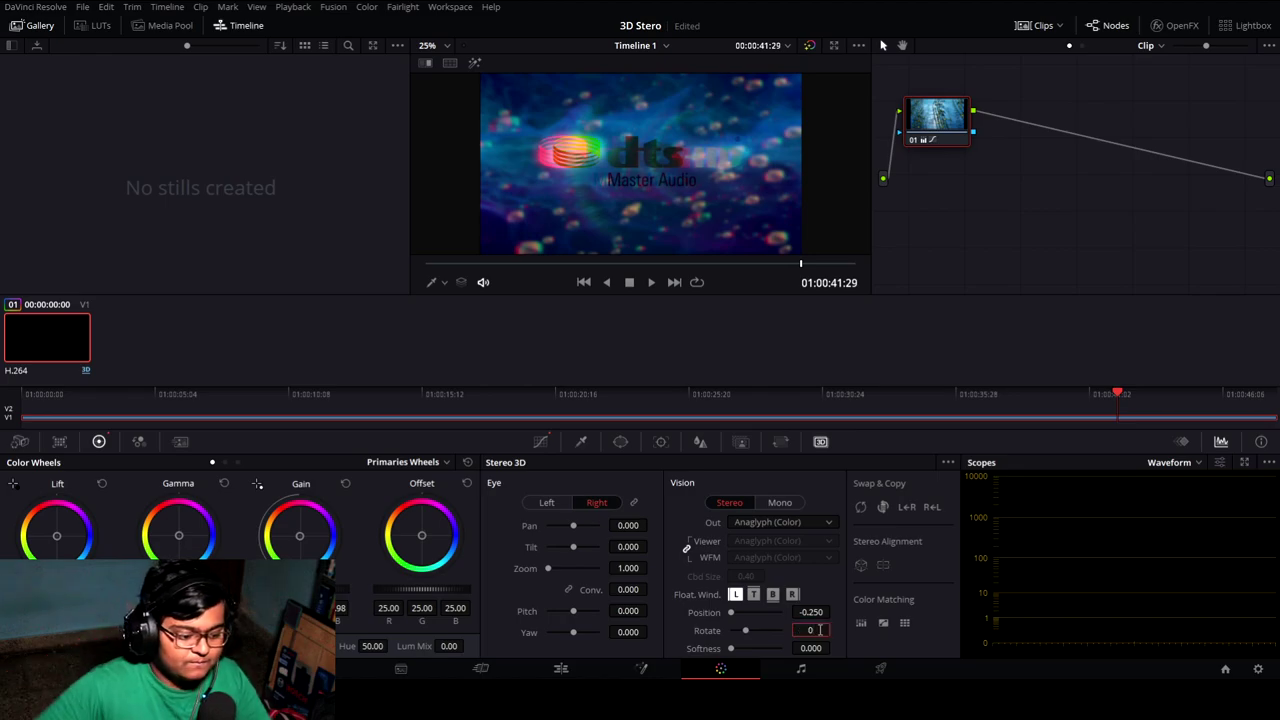
pyautogui.moveTo(808, 650); pyautogui.dragTo(650, 642)
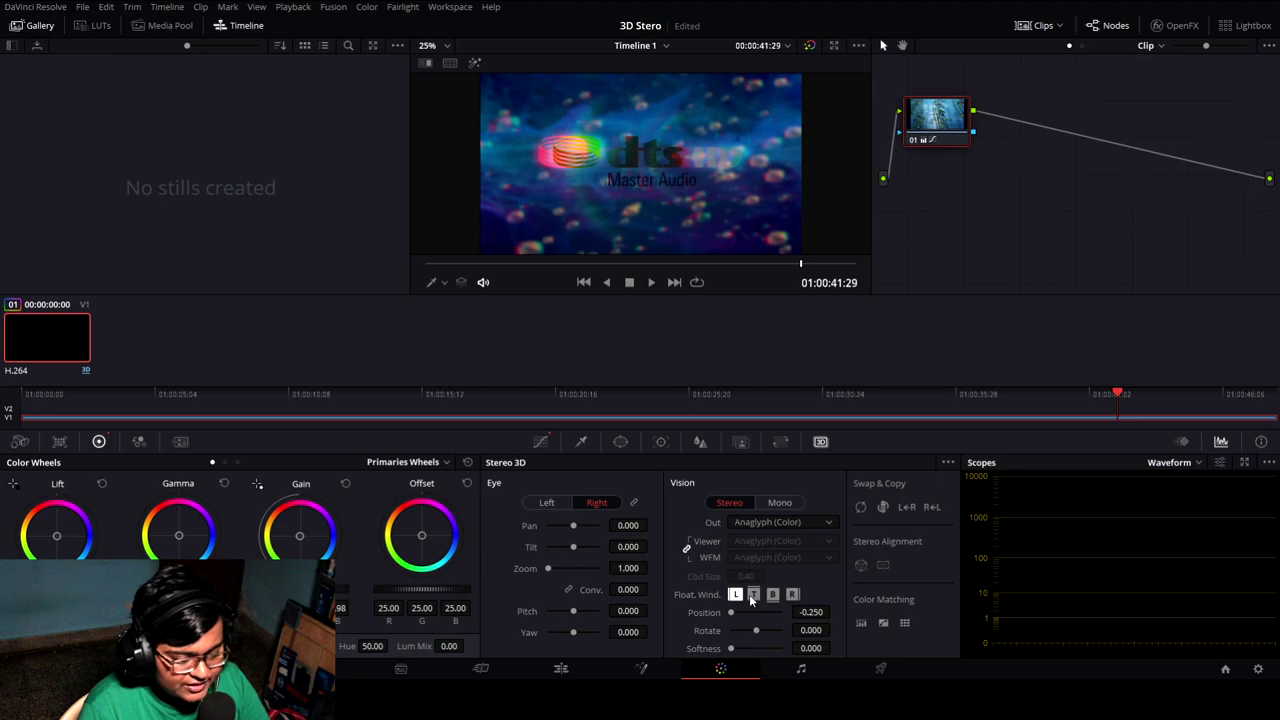
# Set the right floating window's Position to about -0.184, ending with the left floating window selected
pyautogui.click(796, 595)
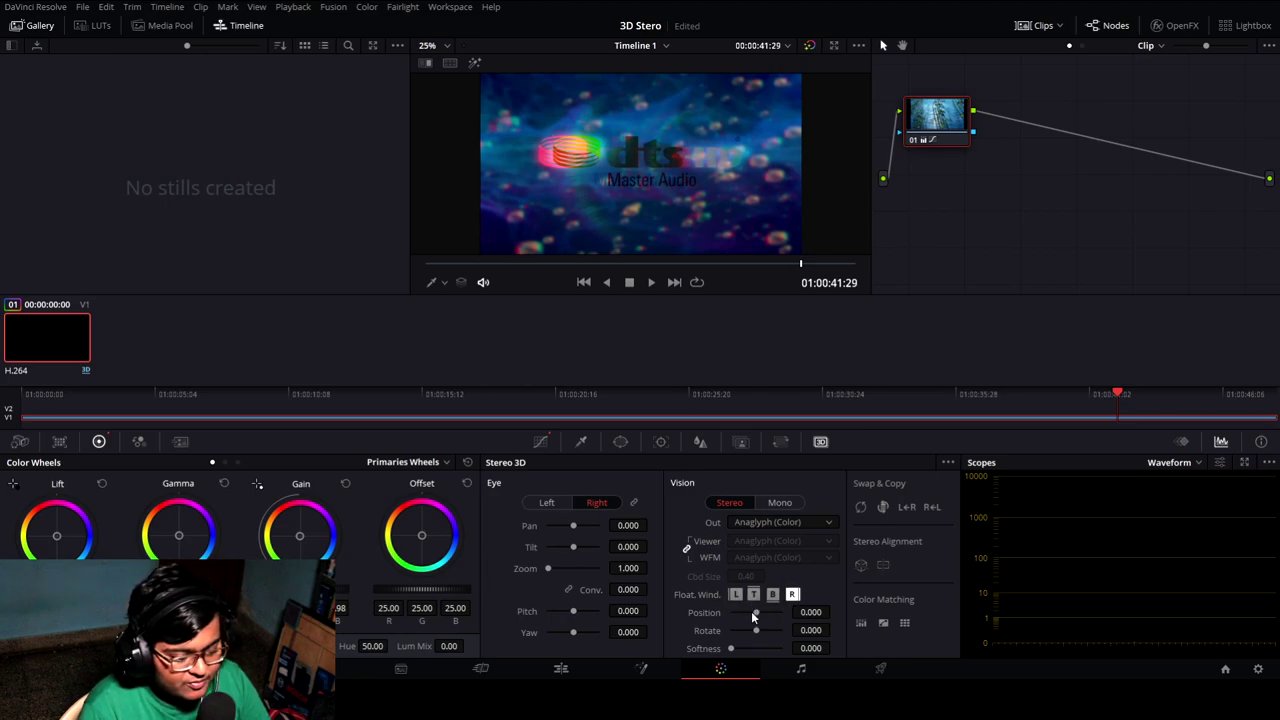
pyautogui.moveTo(753, 617); pyautogui.dragTo(762, 617)
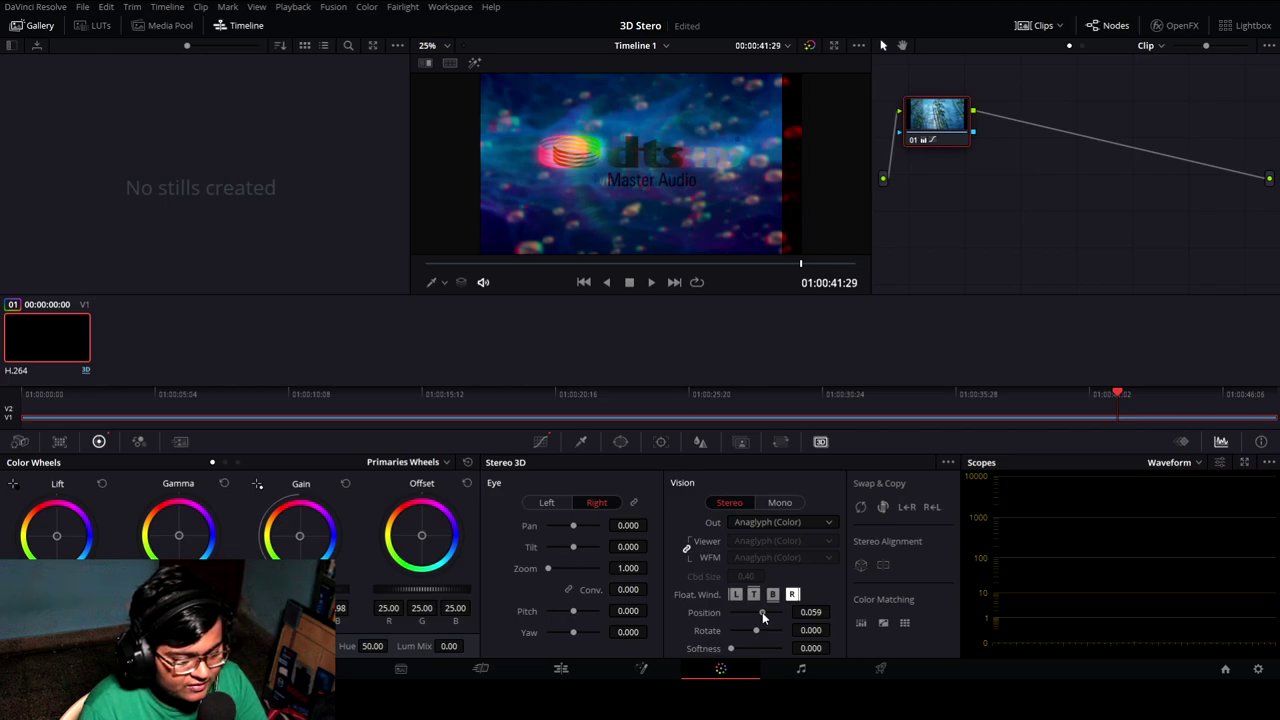
pyautogui.moveTo(762, 612); pyautogui.dragTo(737, 612)
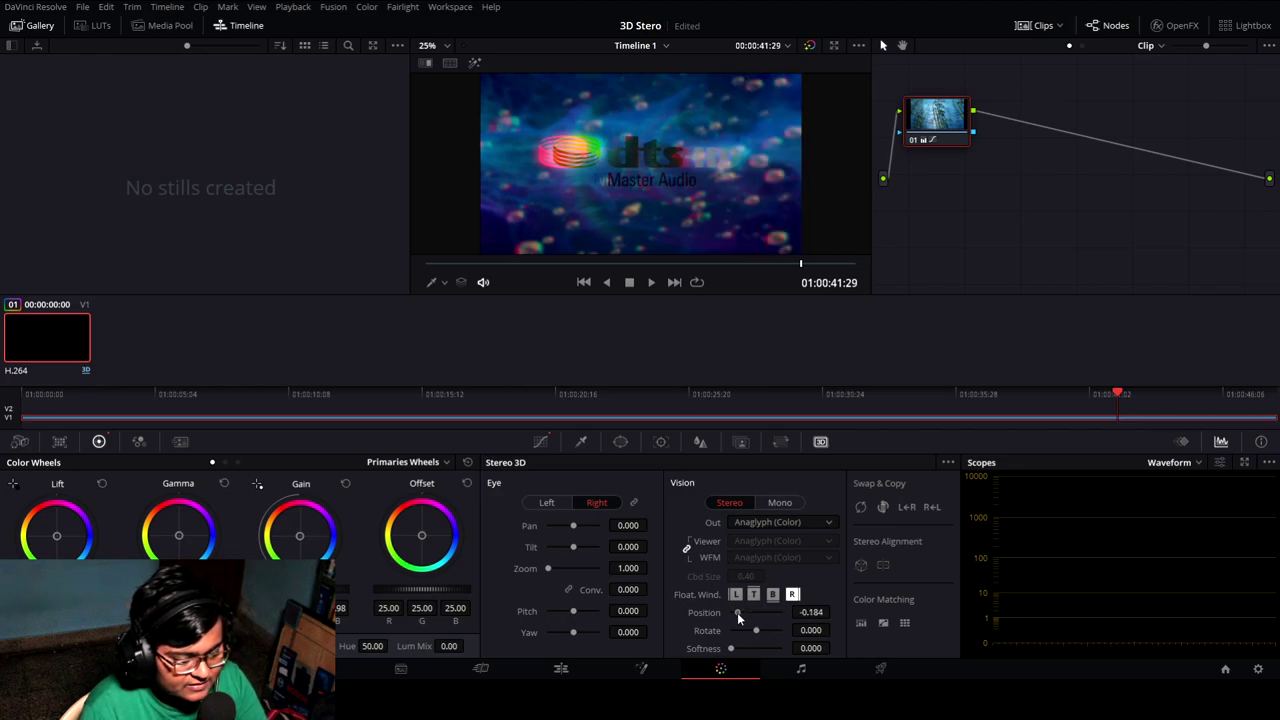
pyautogui.click(792, 595)
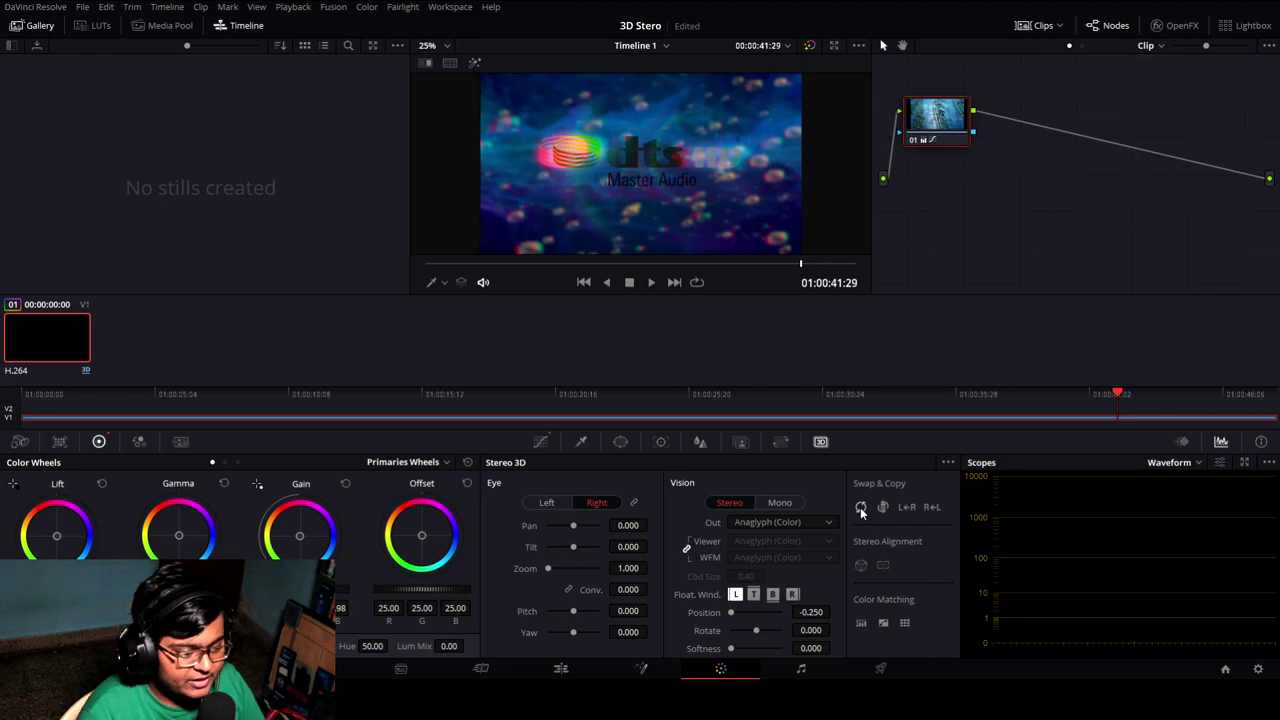
# Select the left eye and add a midtone point to its custom curve, pulling the curve slightly down
pyautogui.click(539, 442)
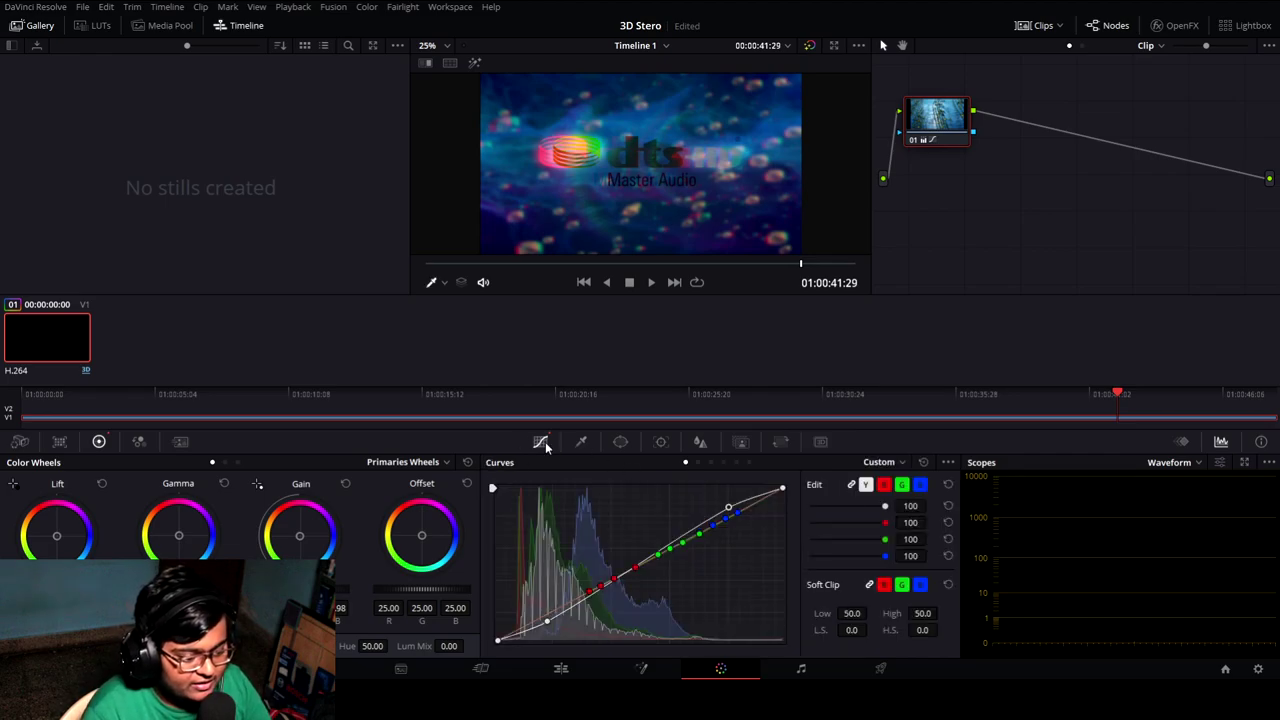
pyautogui.click(820, 442)
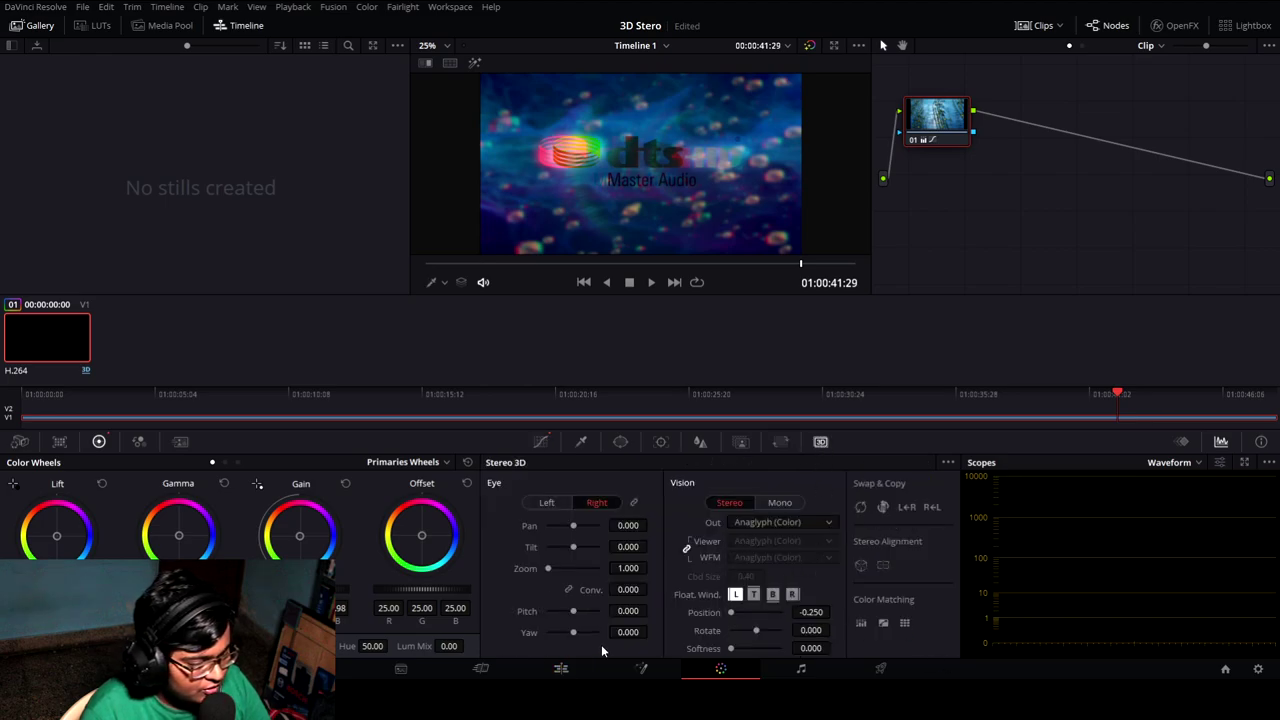
pyautogui.click(548, 502)
pyautogui.click(548, 442)
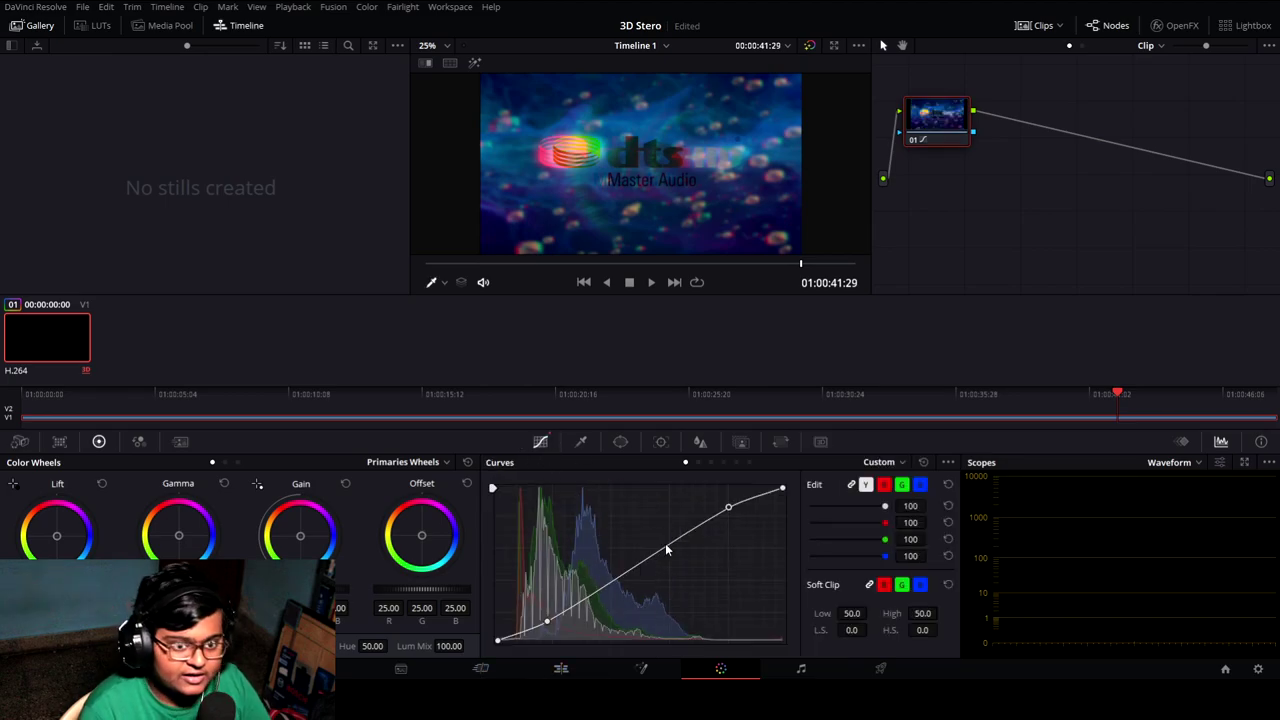
pyautogui.hscroll(2, 400, 646)
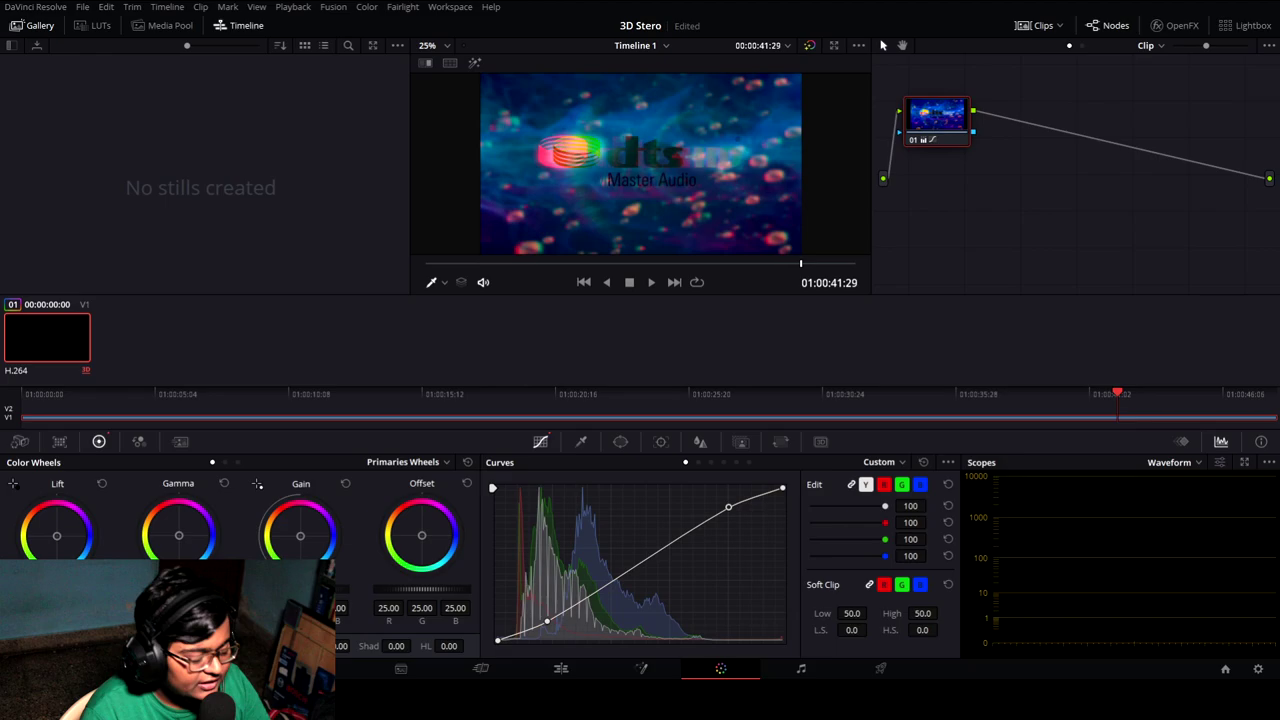
pyautogui.click(620, 577)
pyautogui.moveTo(620, 577); pyautogui.dragTo(633, 577)
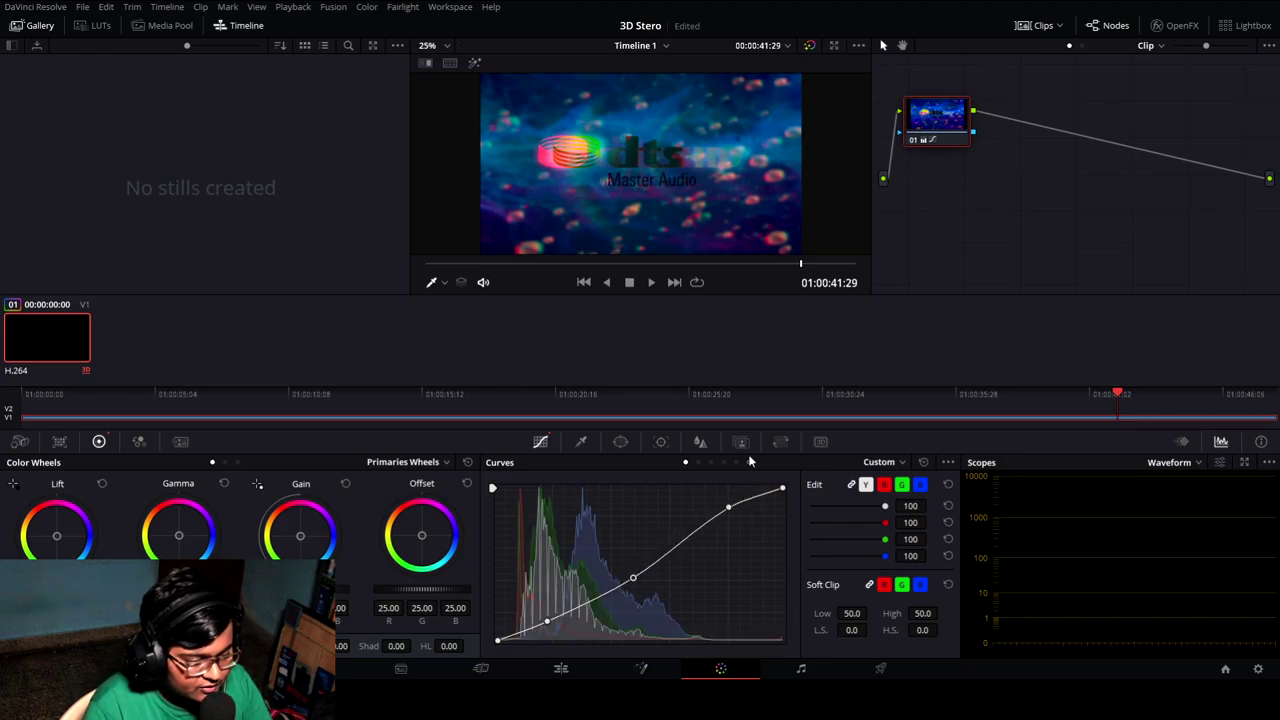
# Review the left eye's Stereo 3D settings, Primaries Bars and custom curve, and save the project
pyautogui.click(820, 441)
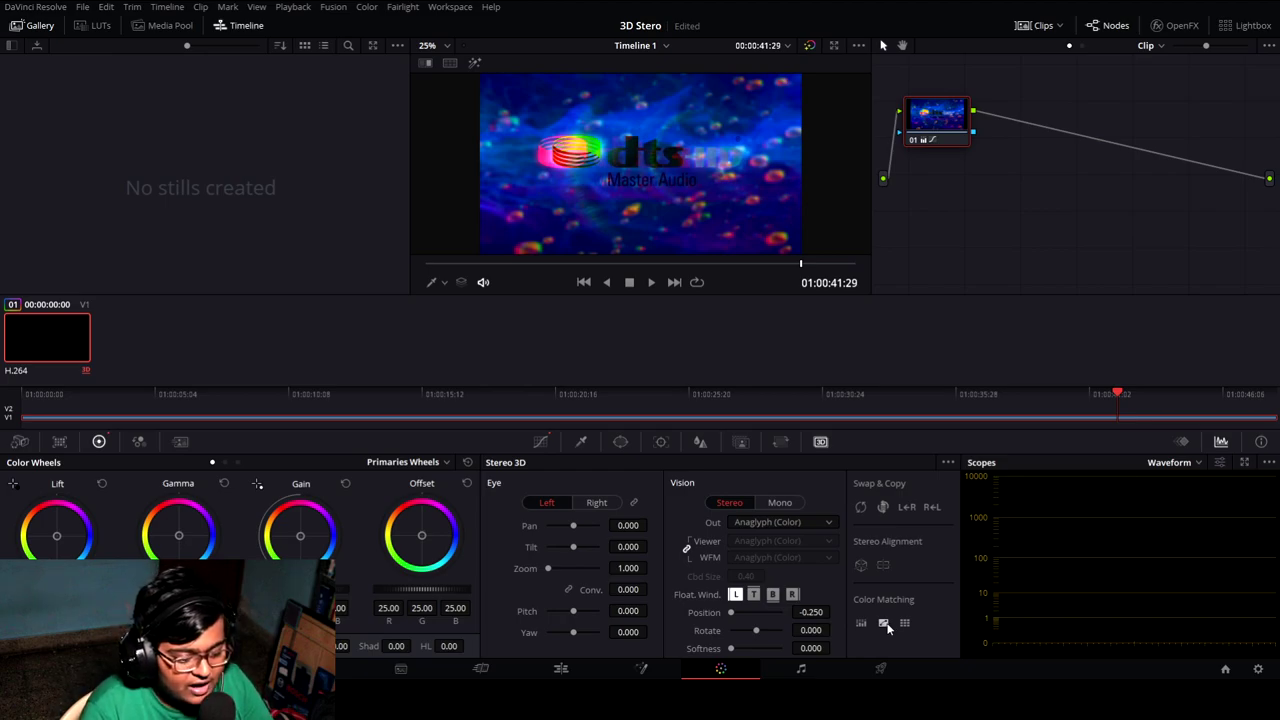
pyautogui.click(226, 462)
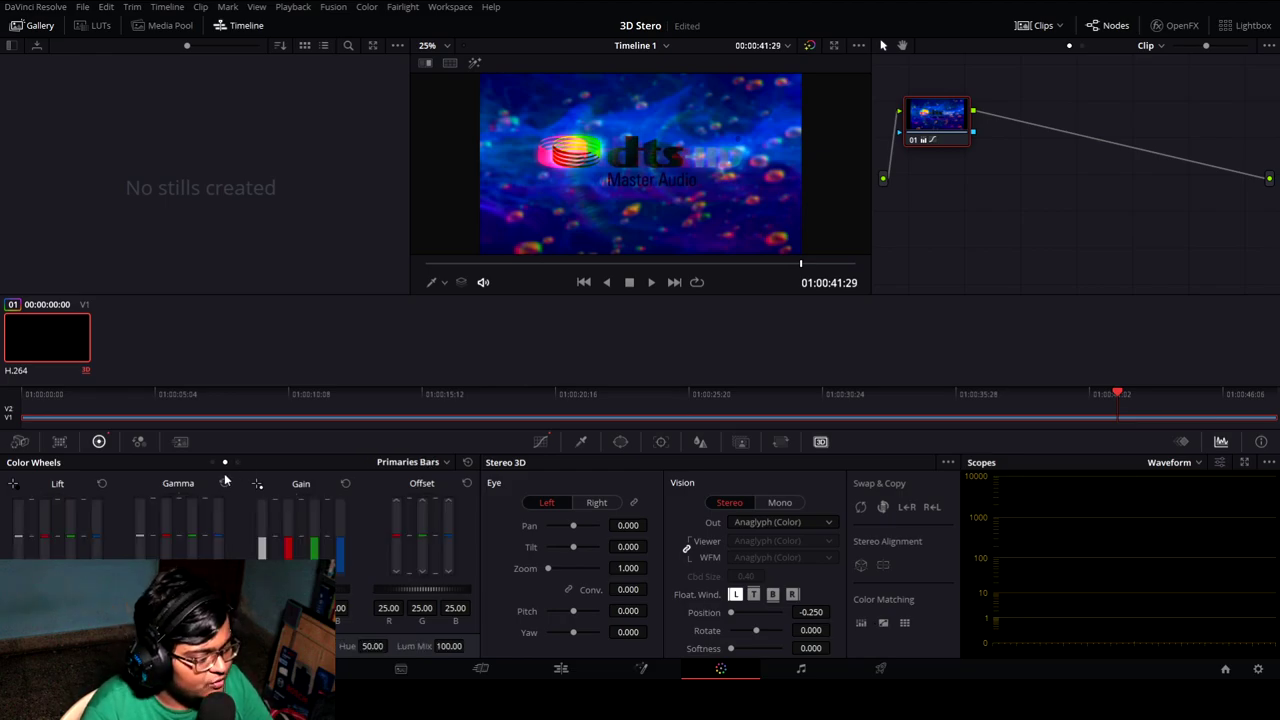
pyautogui.click(213, 462)
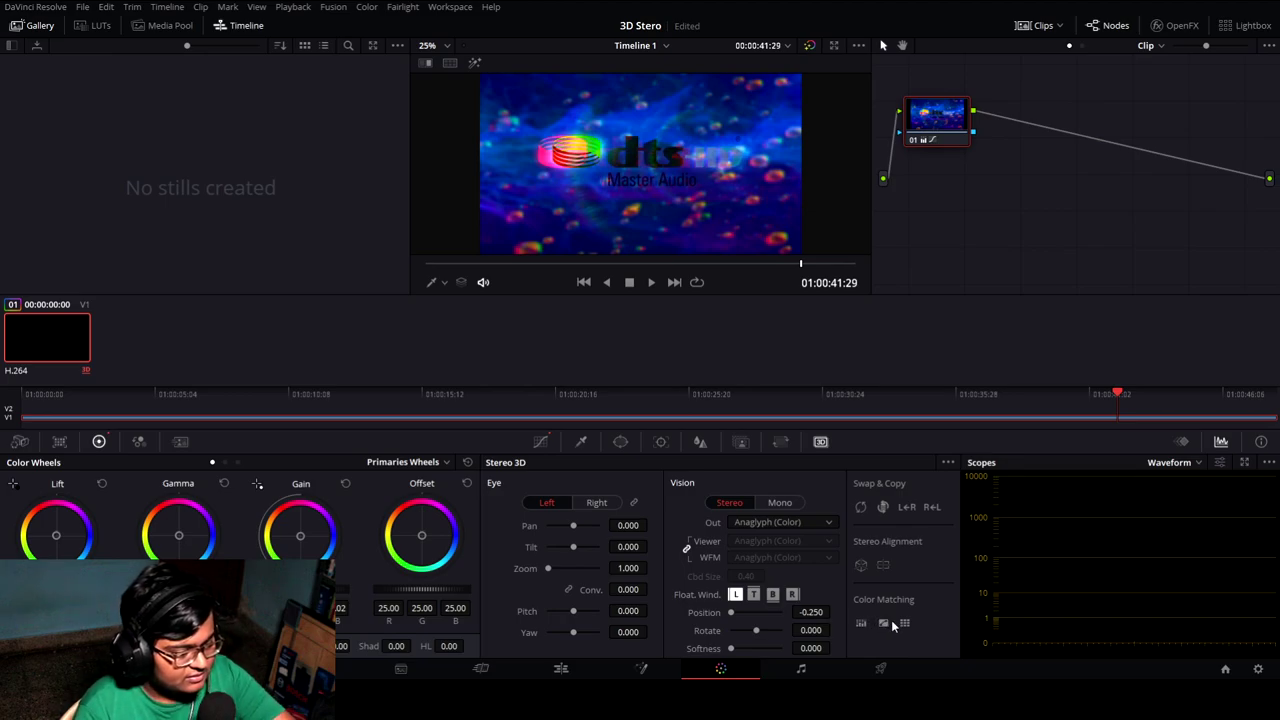
pyautogui.click(225, 462)
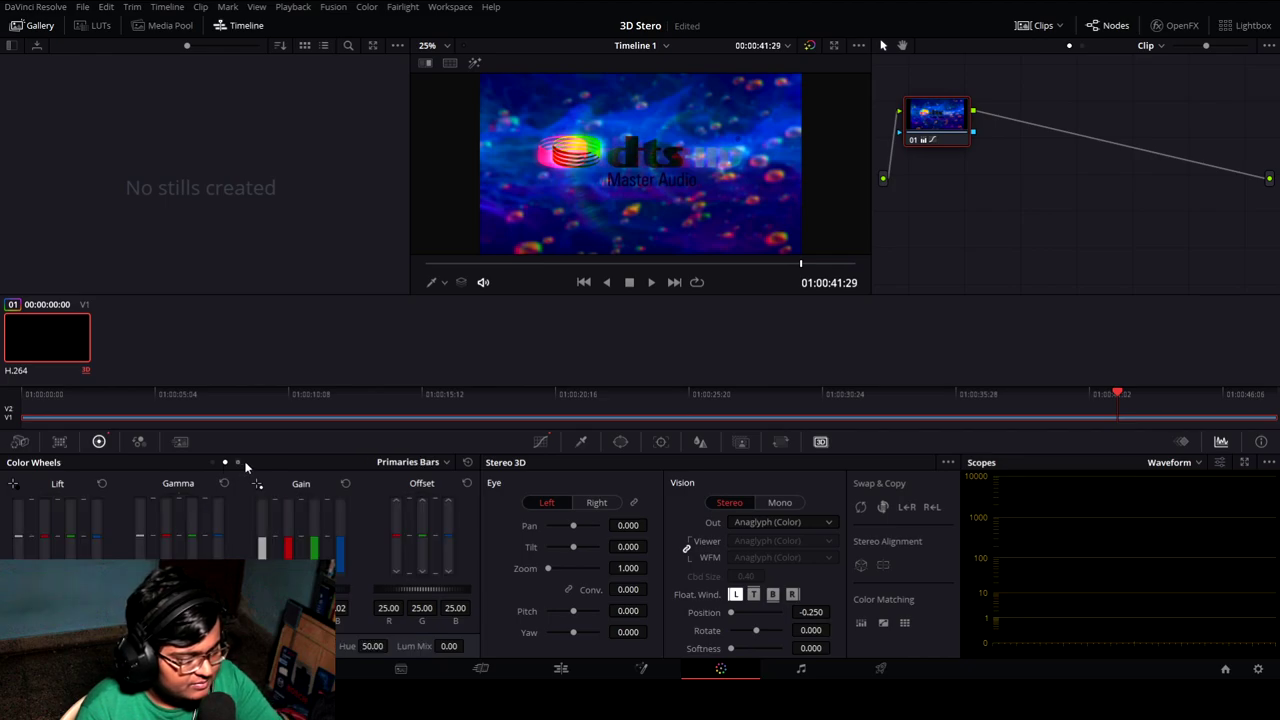
pyautogui.click(239, 463)
pyautogui.click(213, 462)
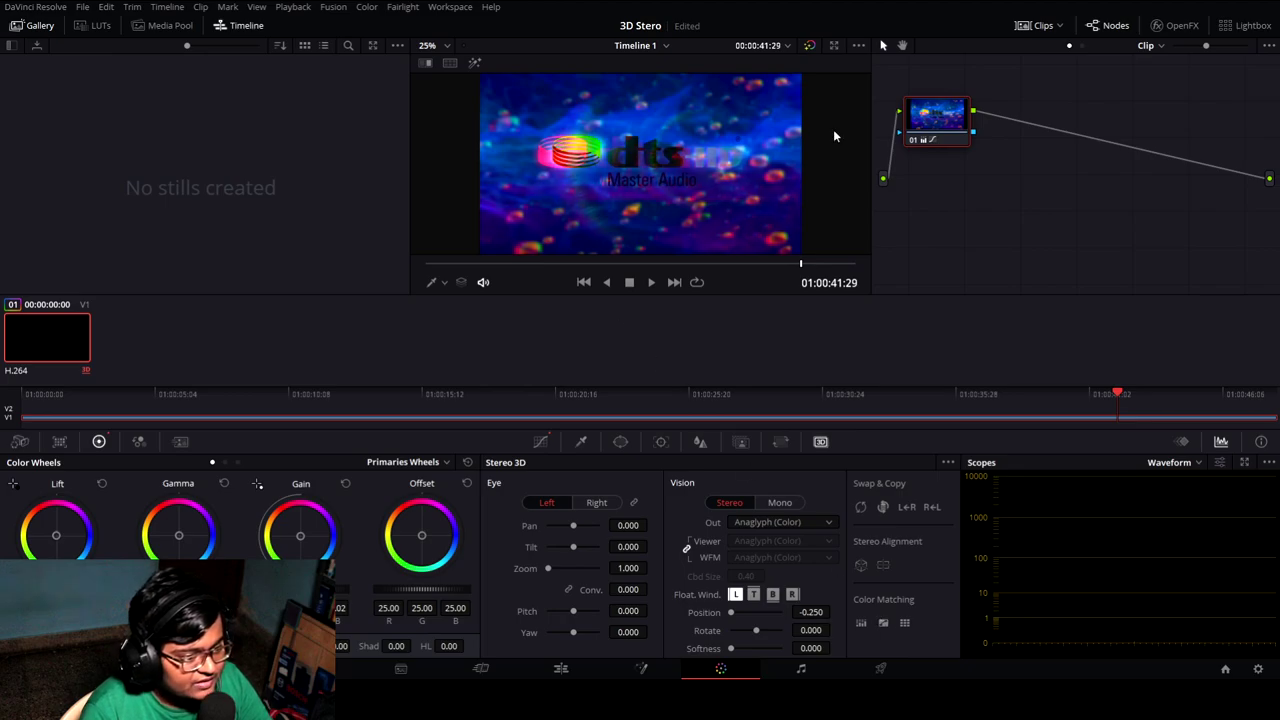
pyautogui.click(545, 443)
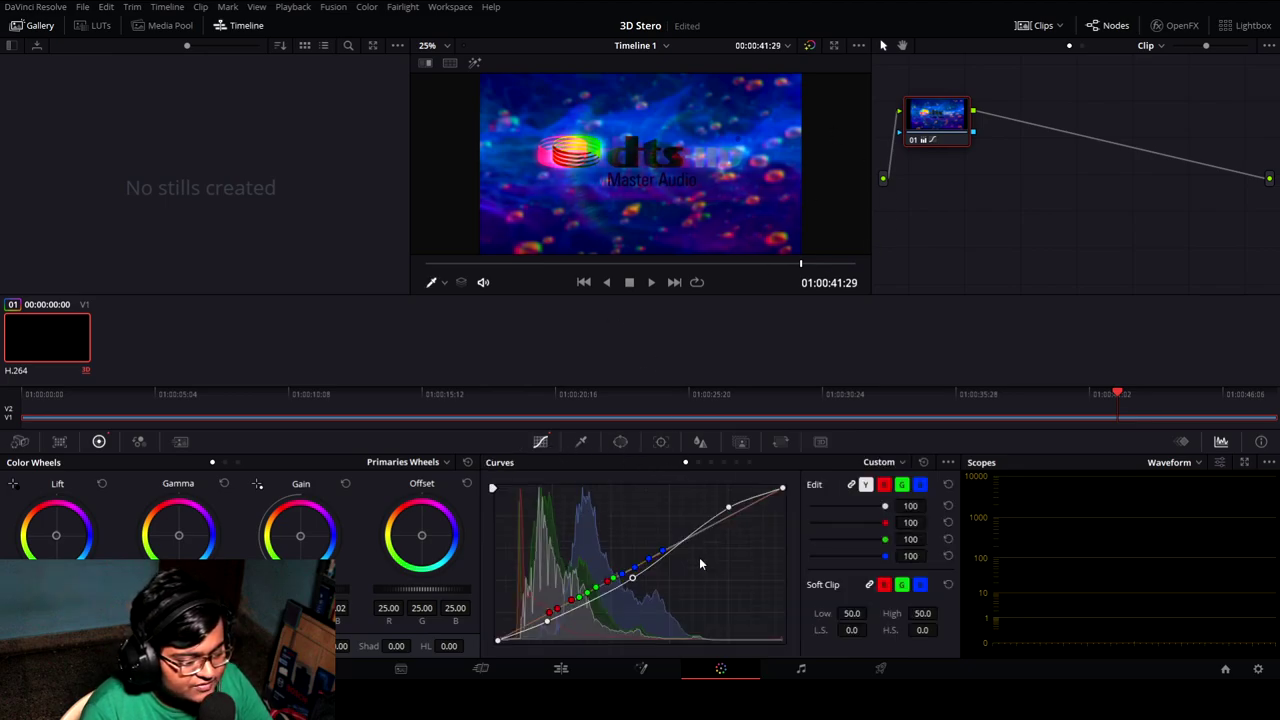
pyautogui.click(820, 443)
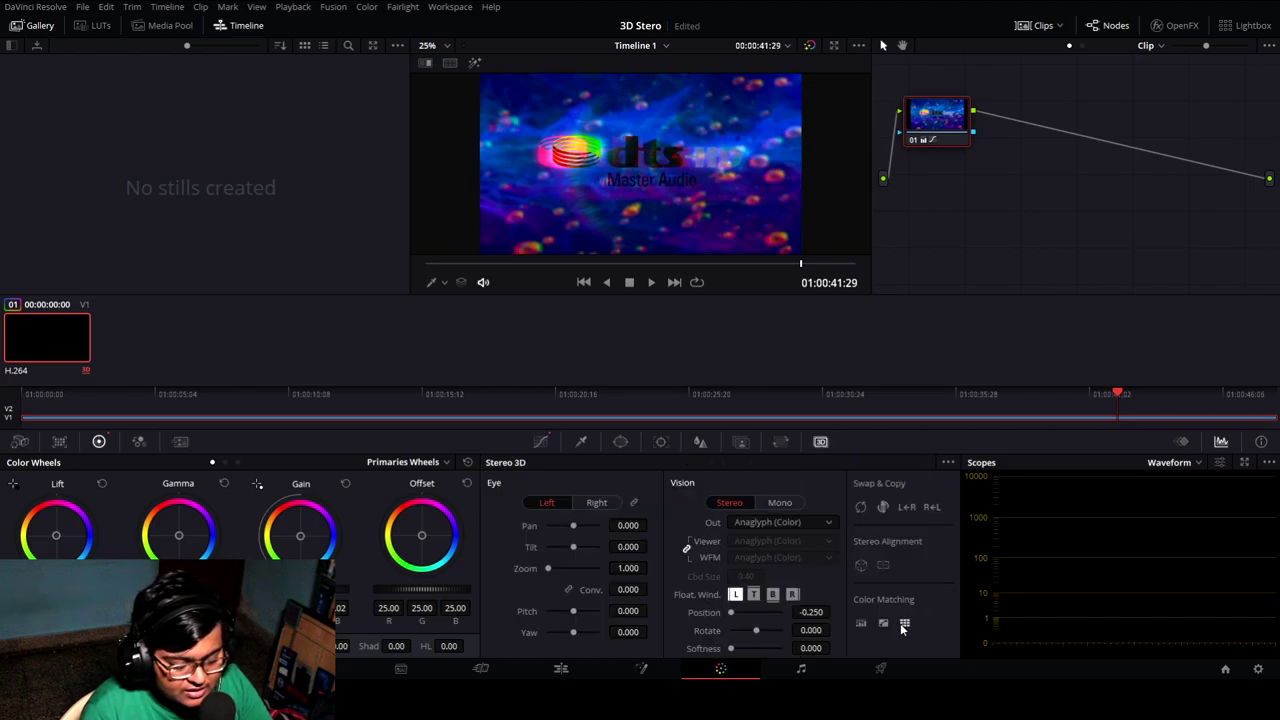
pyautogui.hotkey('ctrl', 's')
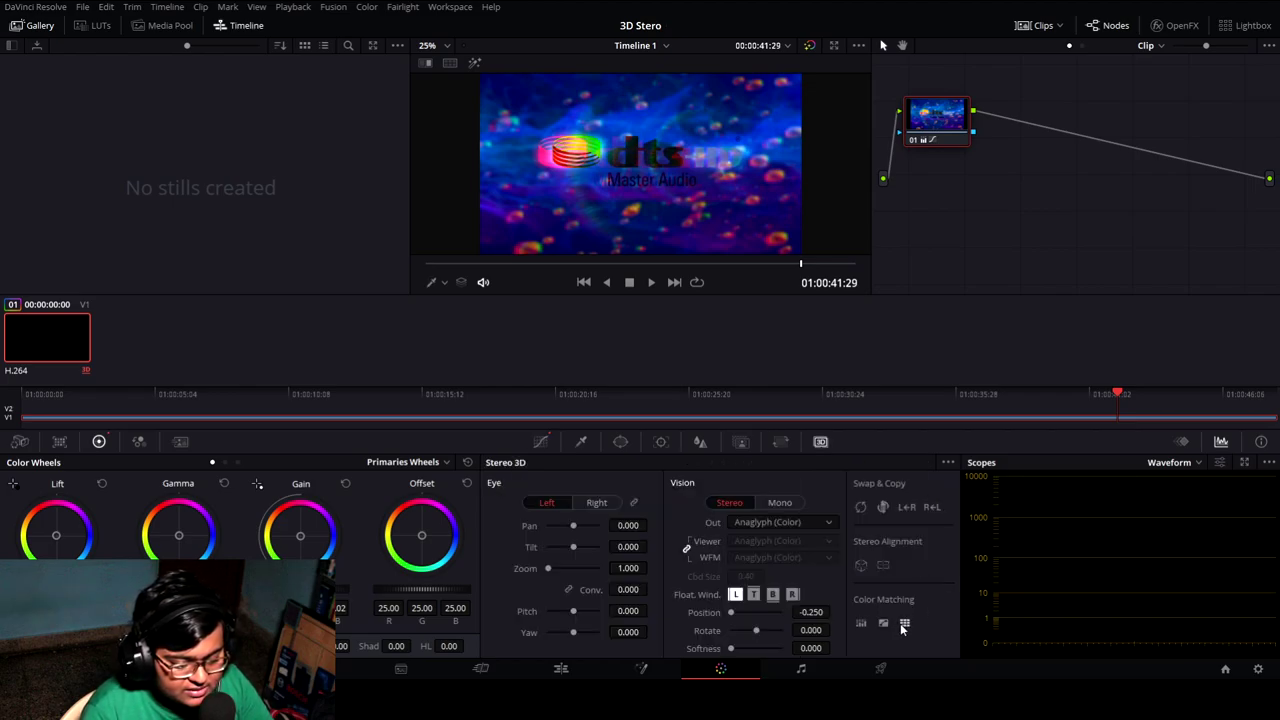
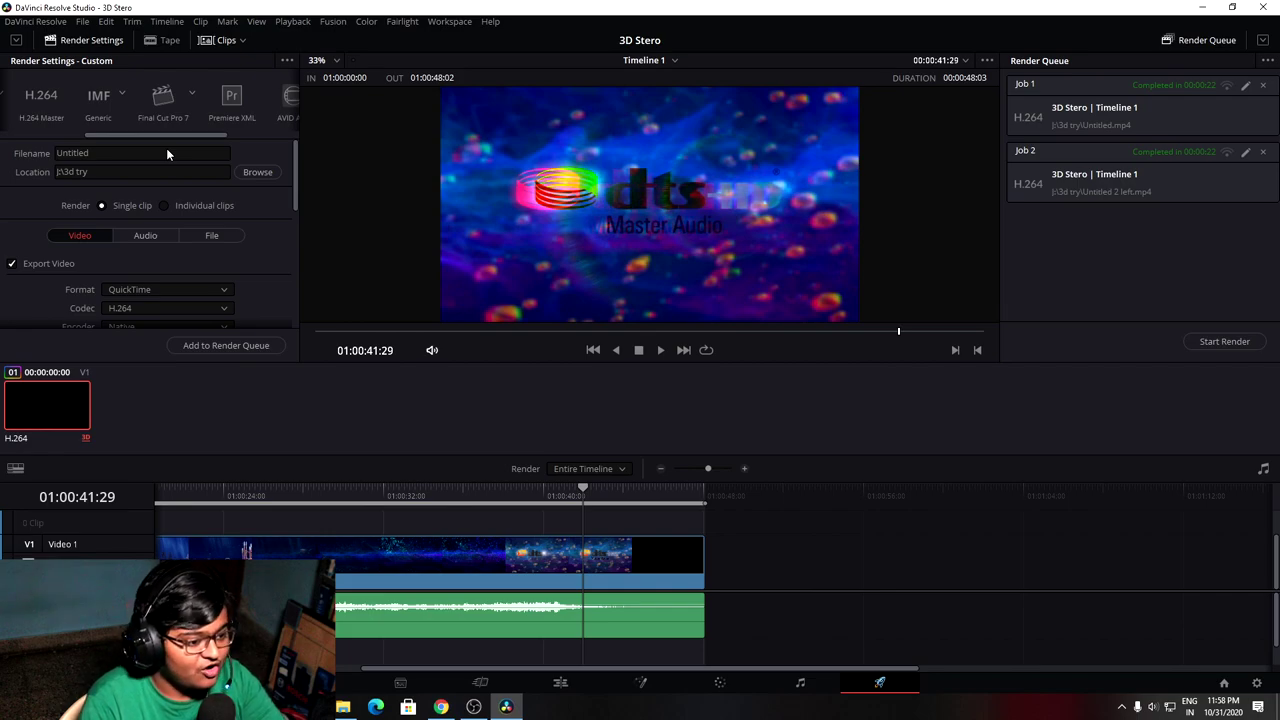
# Set the video format of the Custom render settings to MP4
pyautogui.hscroll(-5, 166, 150)
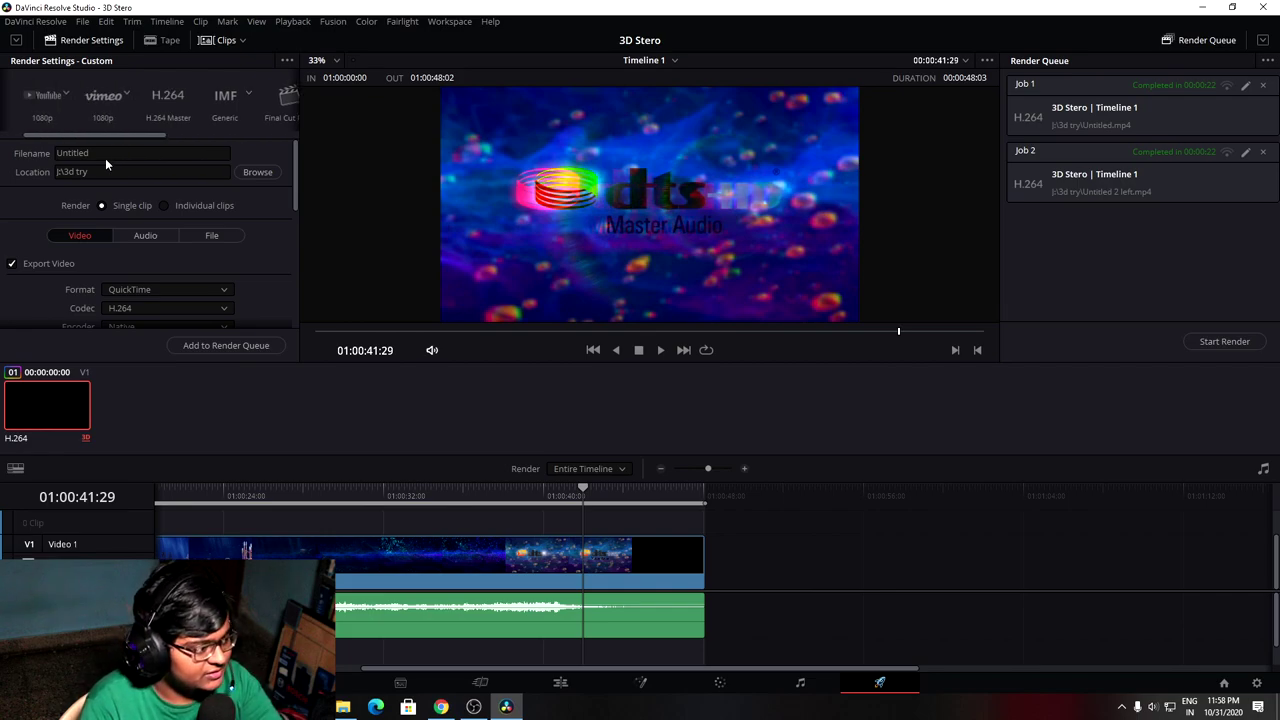
pyautogui.scroll(-3, 187, 225)
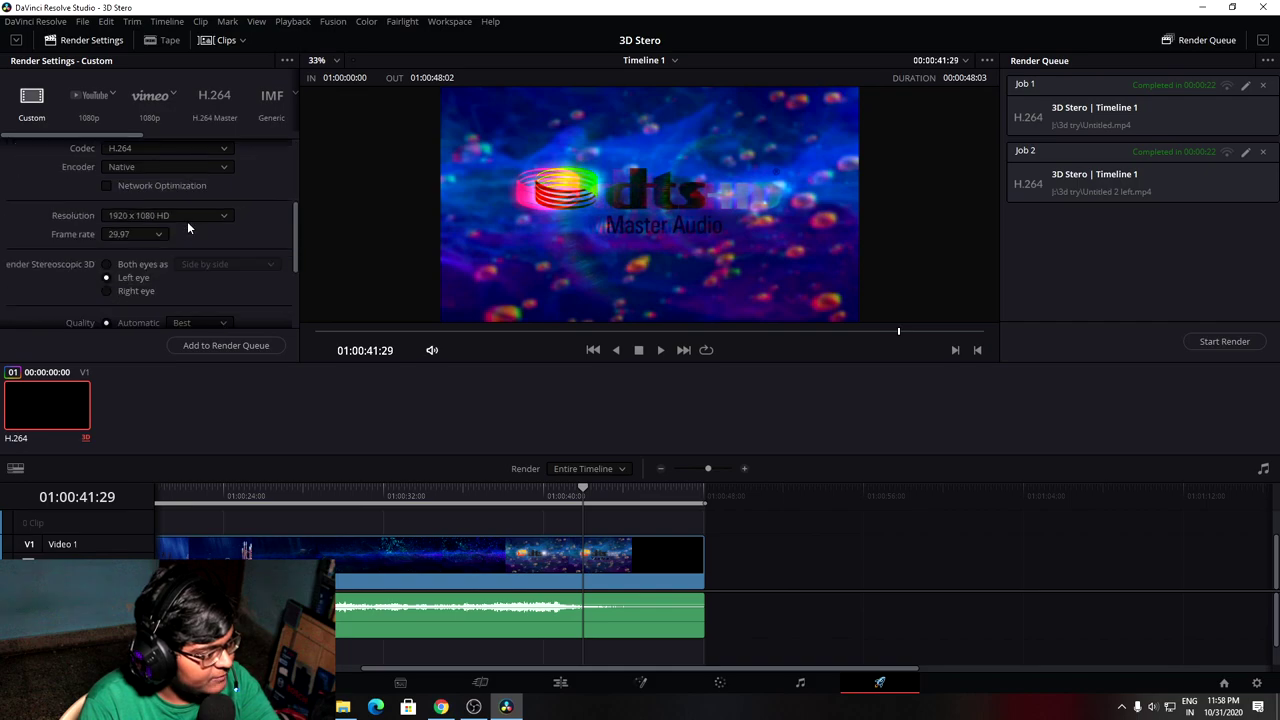
pyautogui.scroll(3, 187, 225)
pyautogui.click(128, 290)
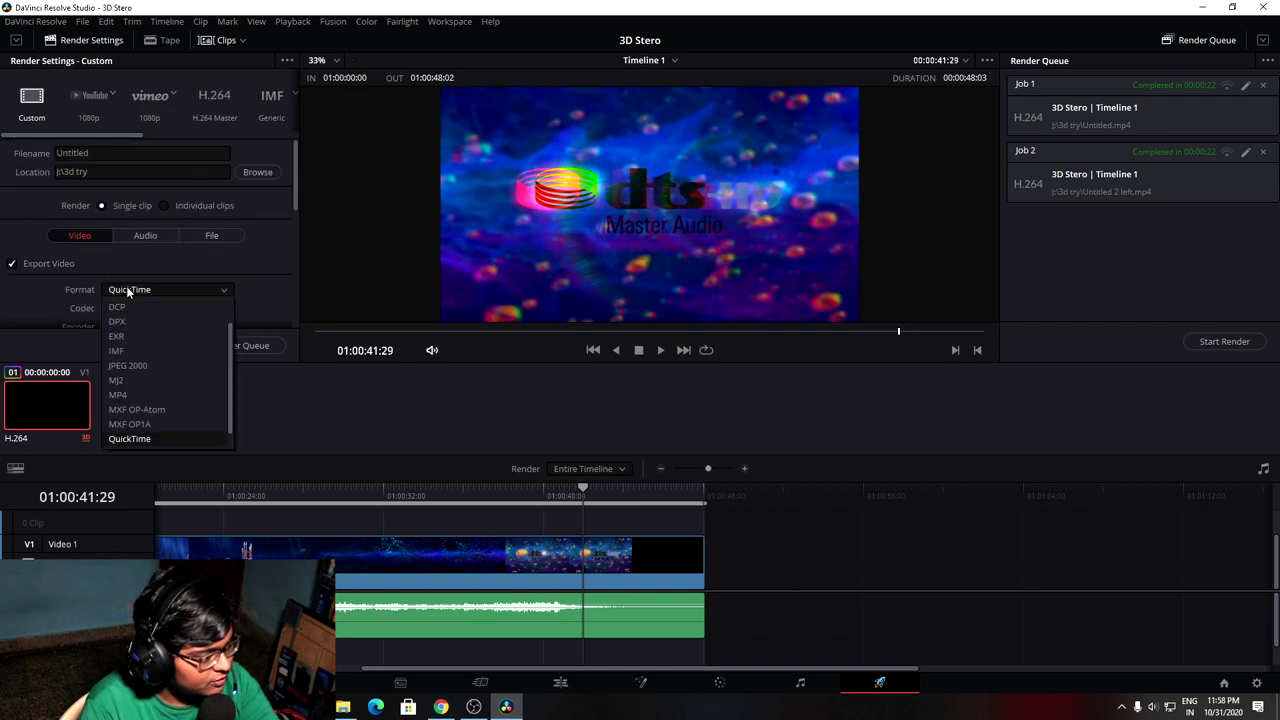
pyautogui.click(144, 395)
pyautogui.scroll(-4, 156, 294)
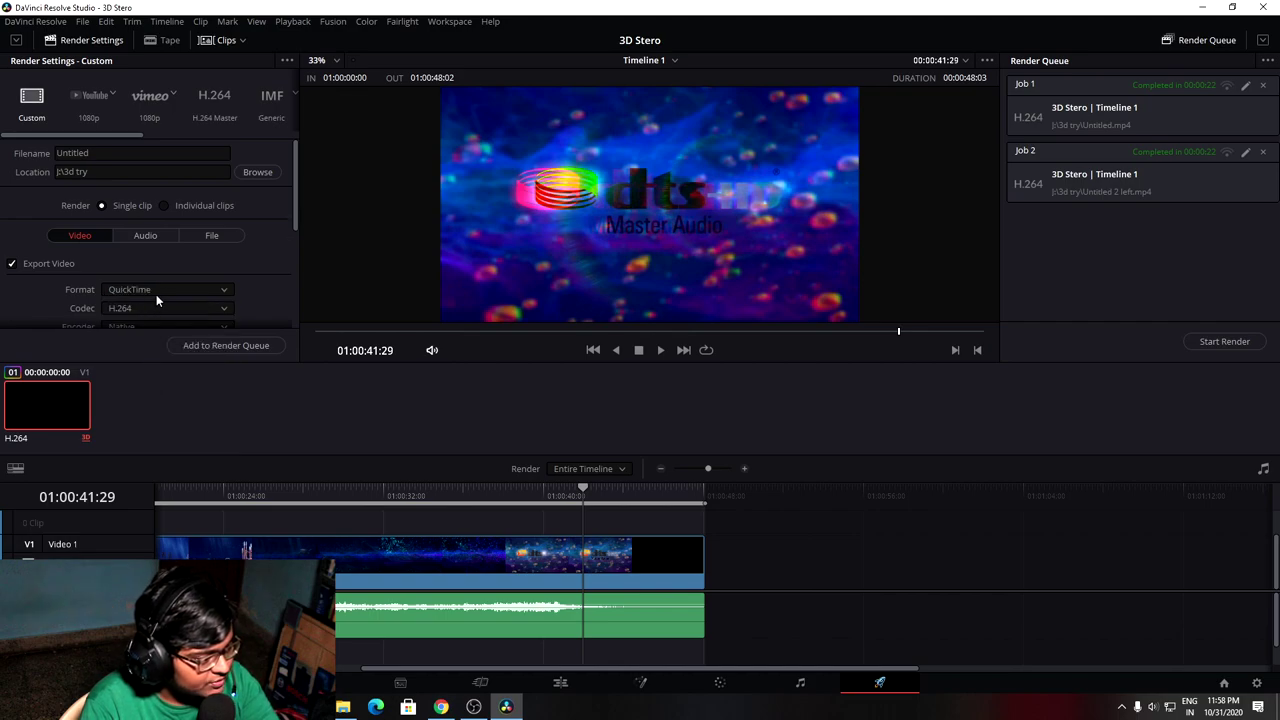
pyautogui.scroll(4, 156, 294)
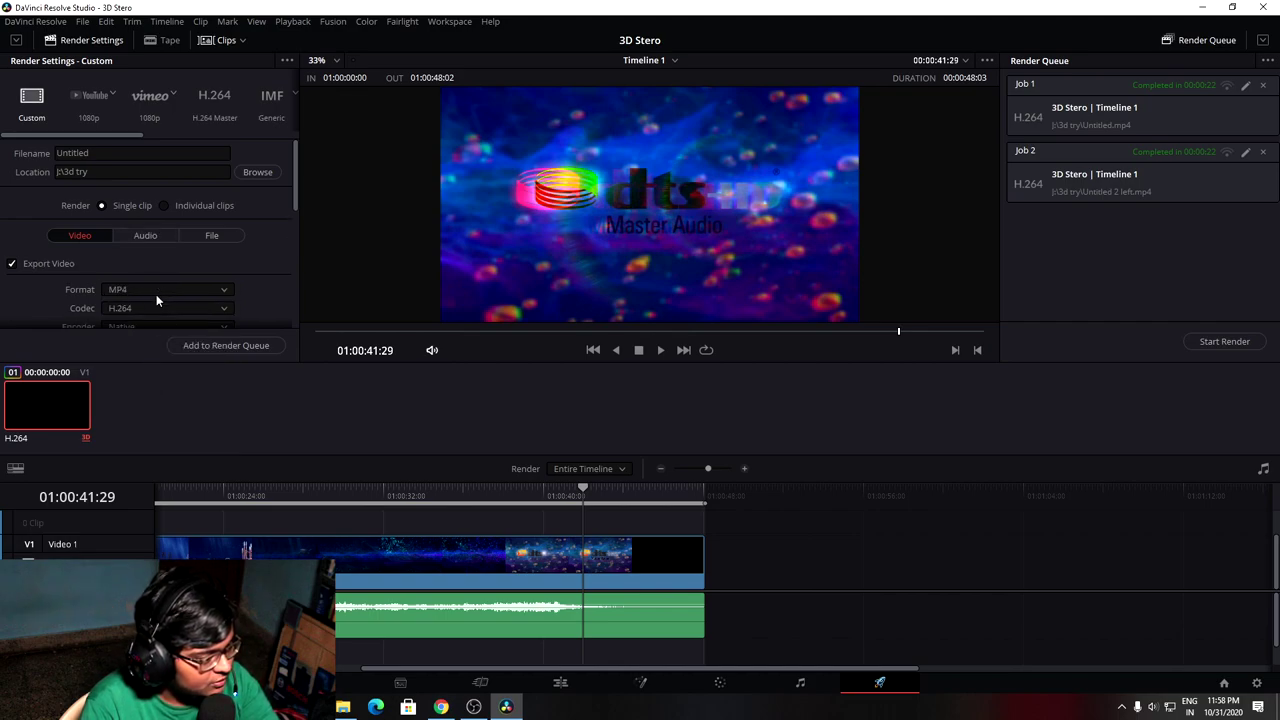
# Set Render Stereoscopic 3D to output both eyes as Anaglyph
pyautogui.scroll(-5, 252, 268)
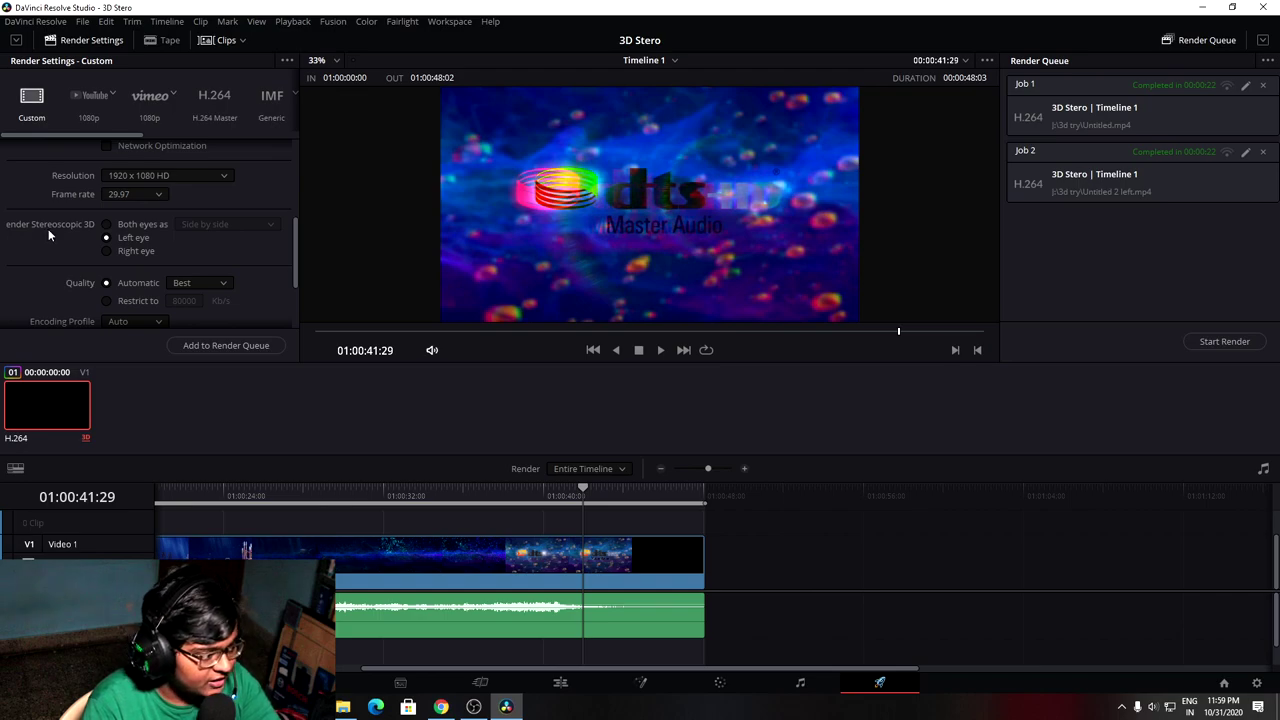
pyautogui.click(106, 224)
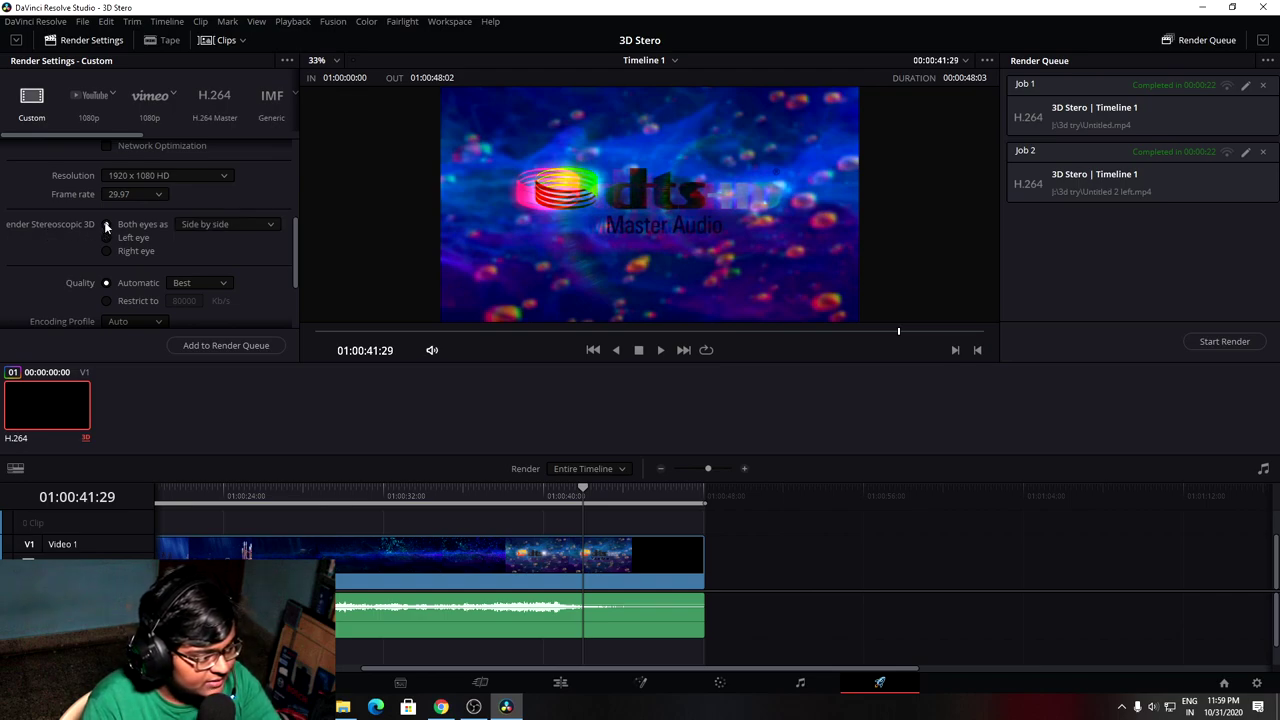
pyautogui.click(245, 223)
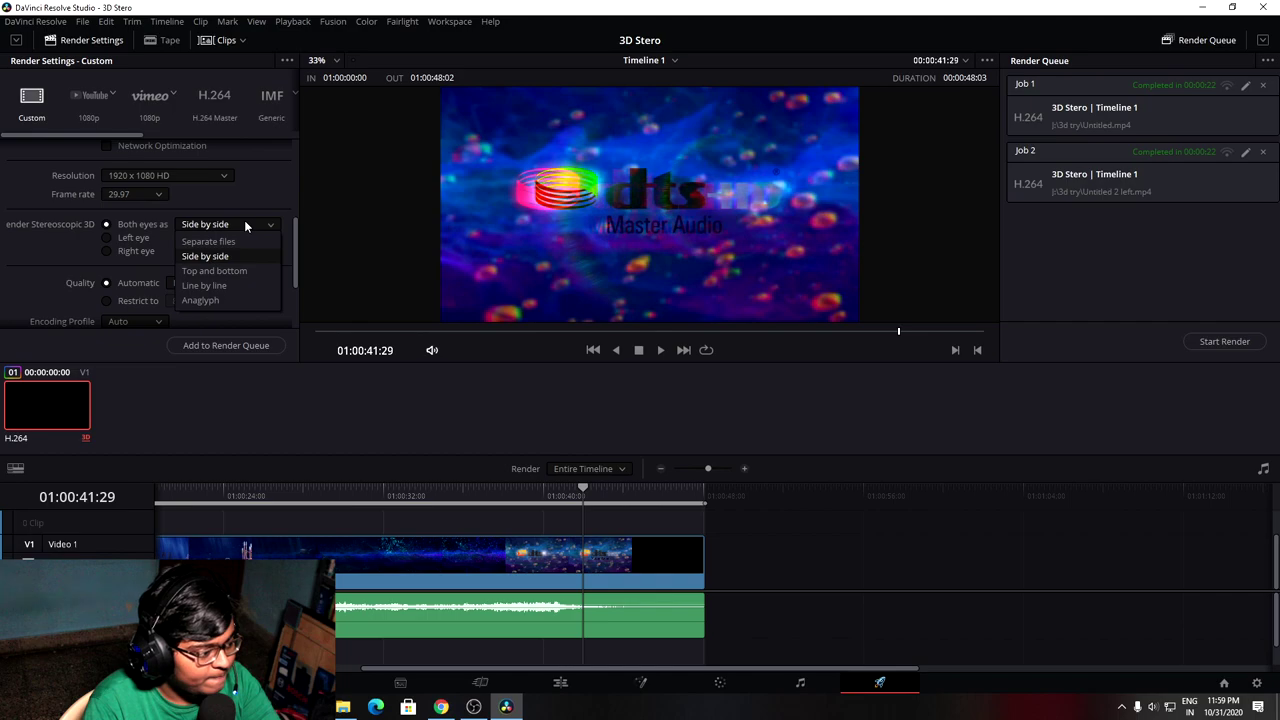
pyautogui.click(236, 300)
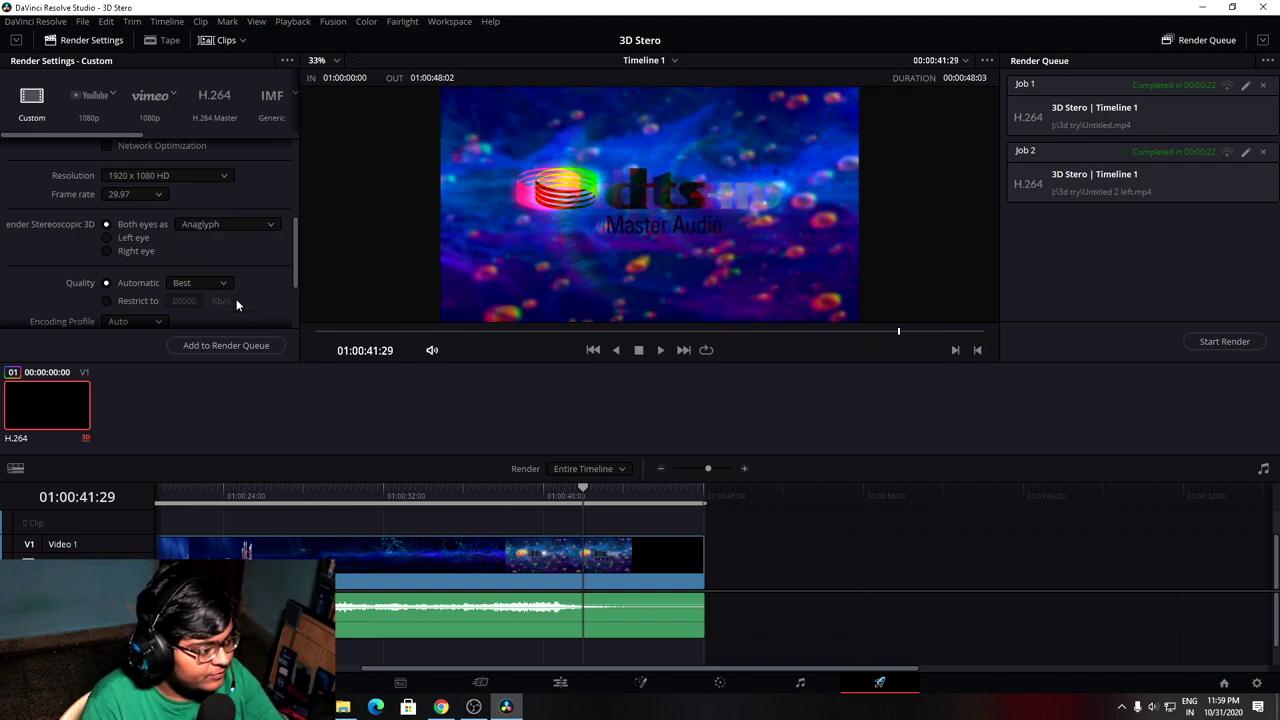
pyautogui.click(222, 228)
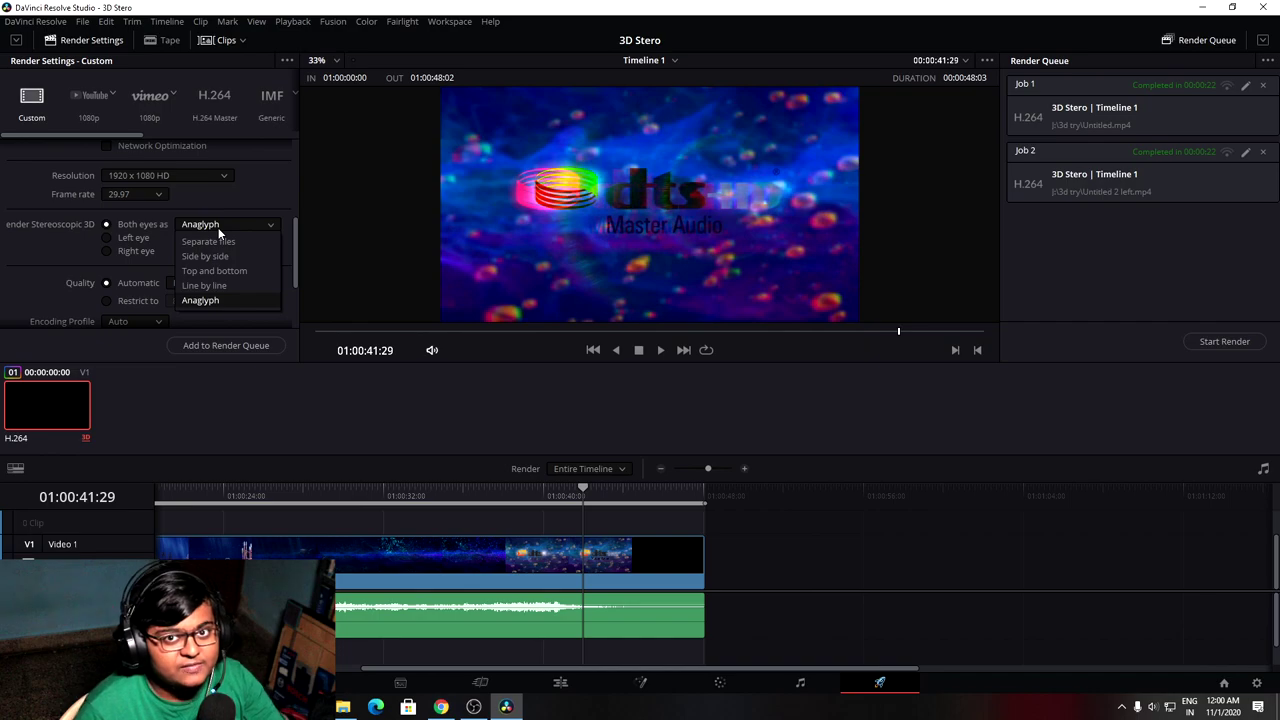
pyautogui.click(219, 302)
# Expand the video's Advanced Settings to review them, and enable audio export for the render
pyautogui.scroll(-3, 254, 276)
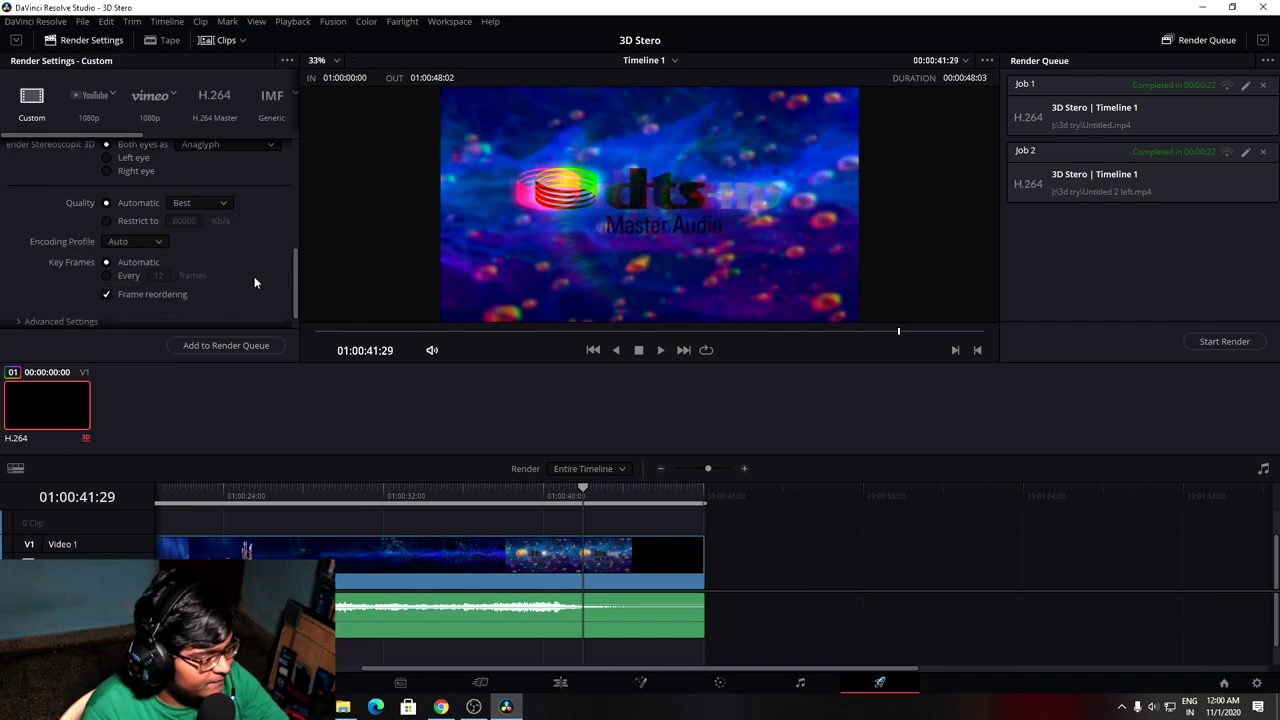
pyautogui.click(45, 299)
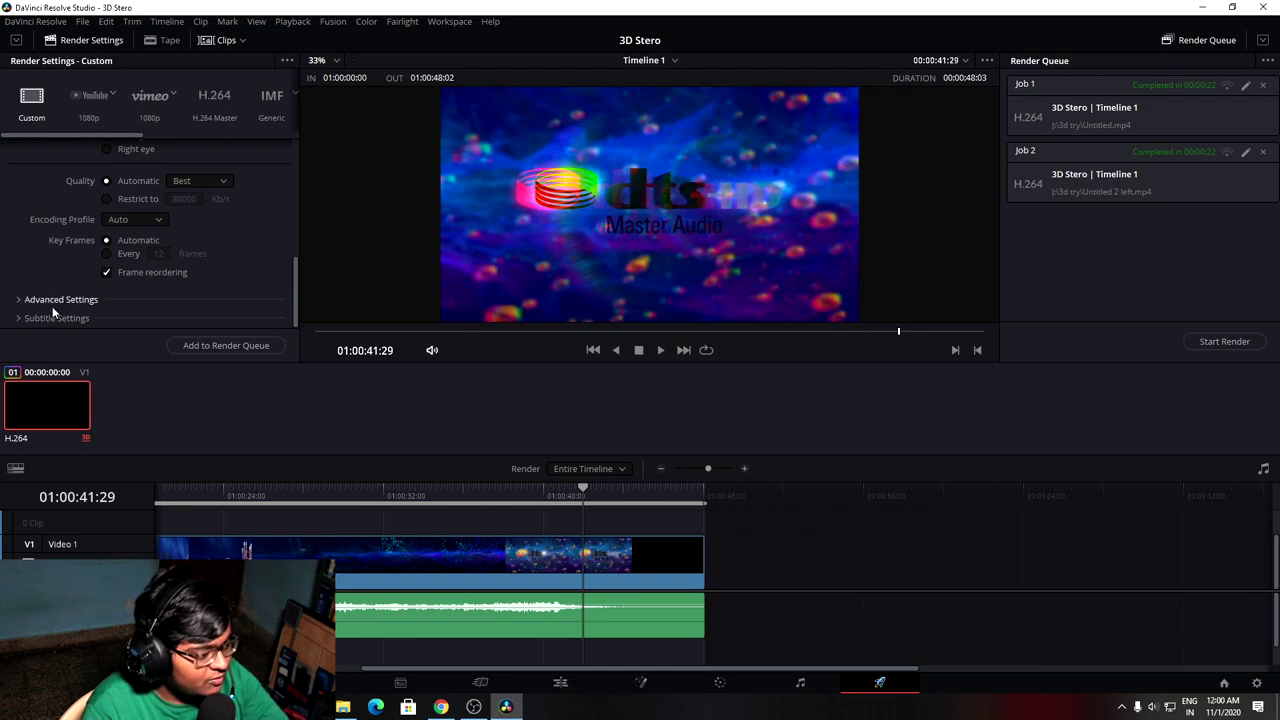
pyautogui.scroll(-10, 218, 280)
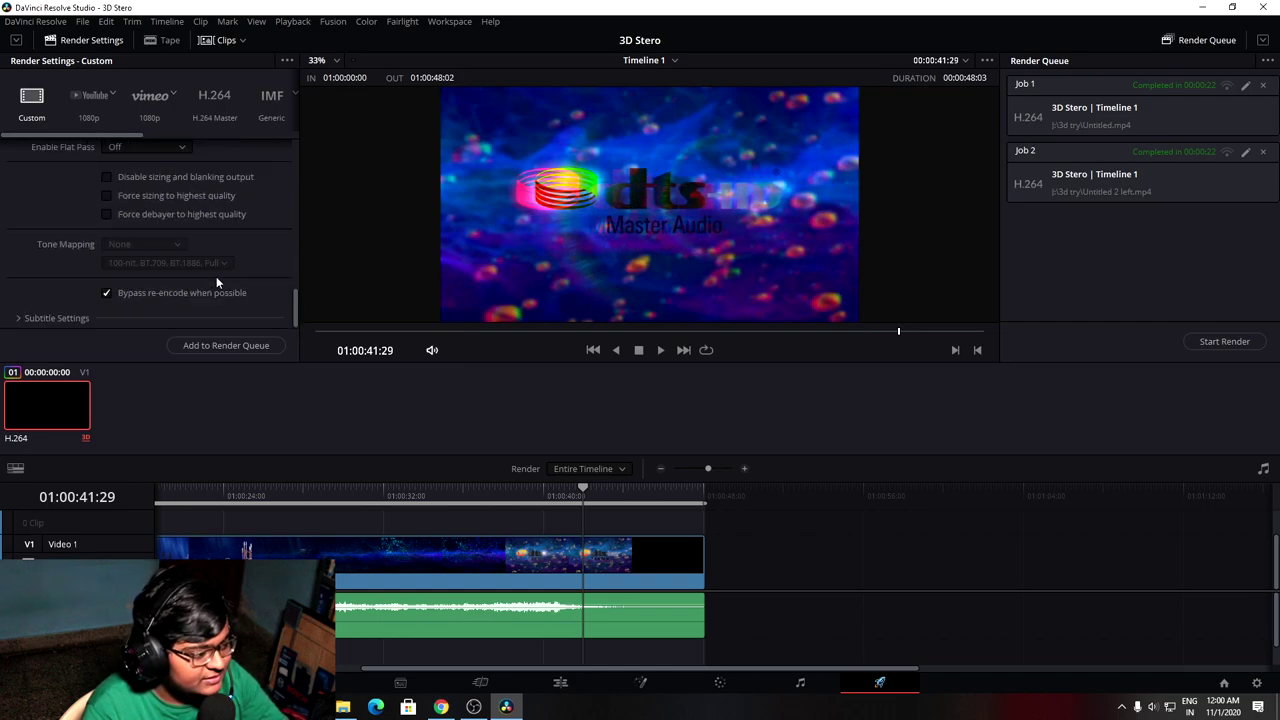
pyautogui.scroll(15, 216, 276)
pyautogui.click(141, 240)
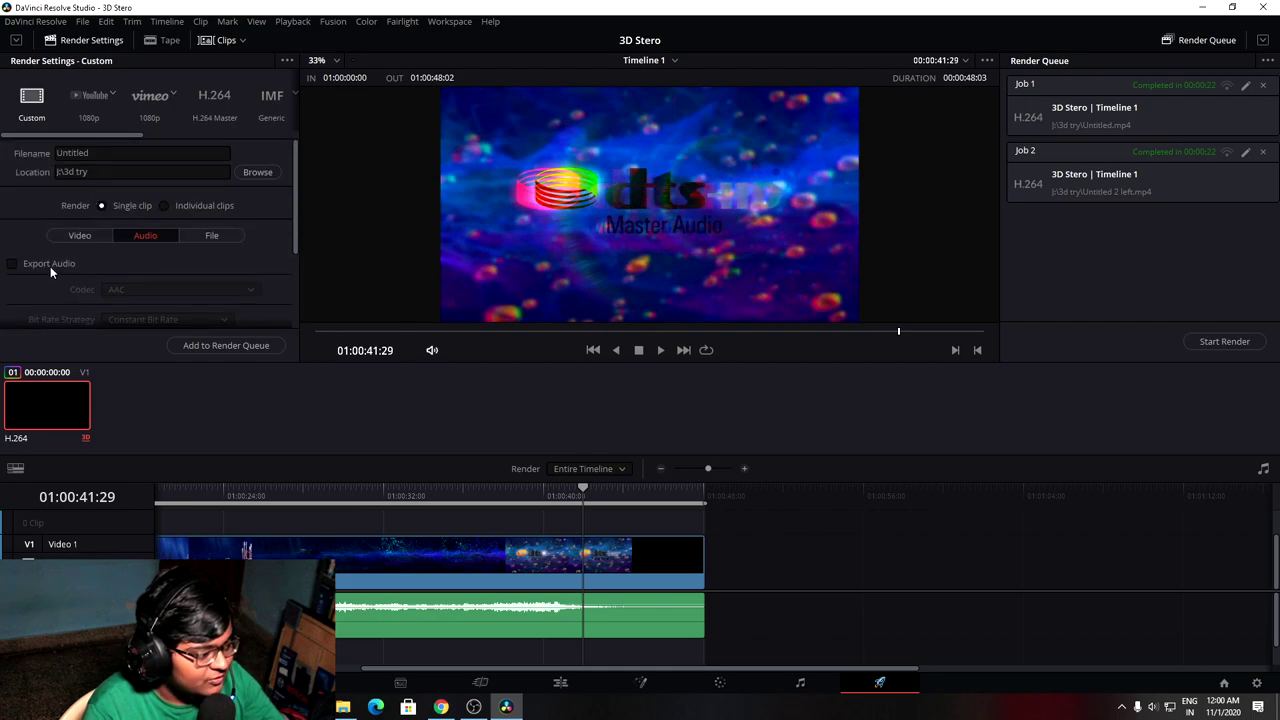
pyautogui.click(50, 266)
pyautogui.scroll(-3, 178, 268)
# Add the anaglyph export to the render queue with the file name 3D Export, and start the render
pyautogui.click(226, 345)
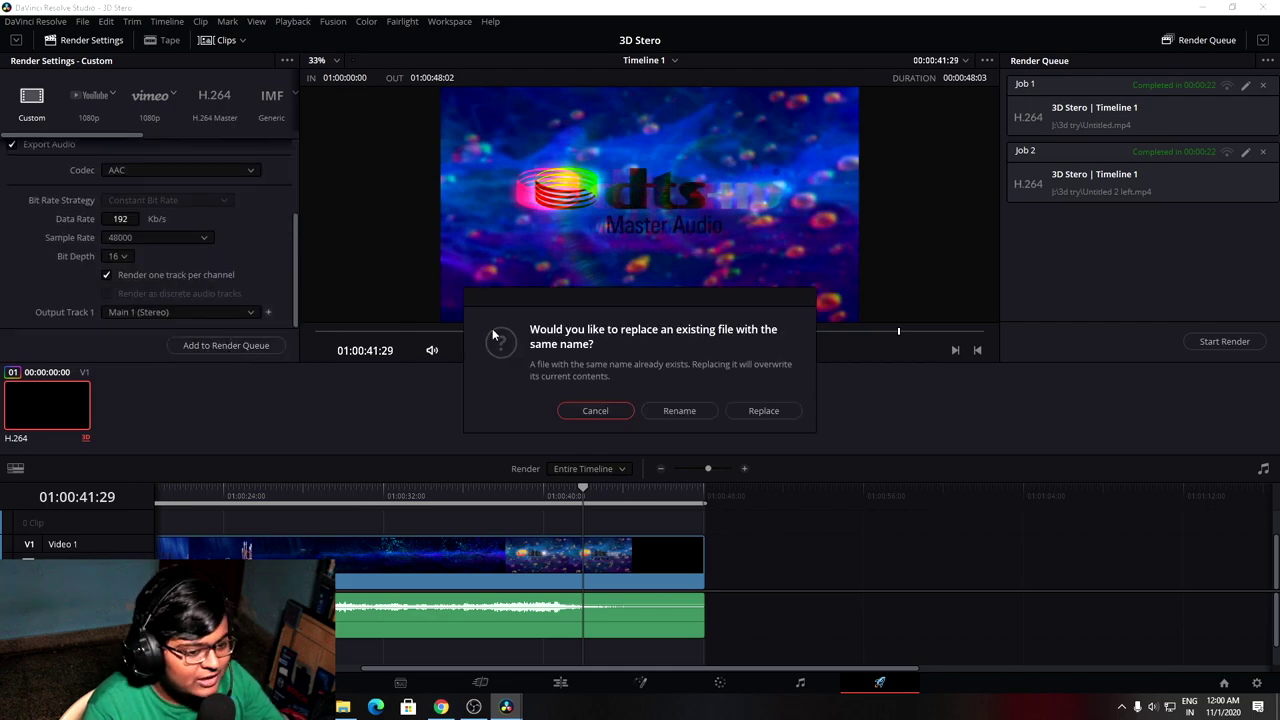
pyautogui.click(663, 410)
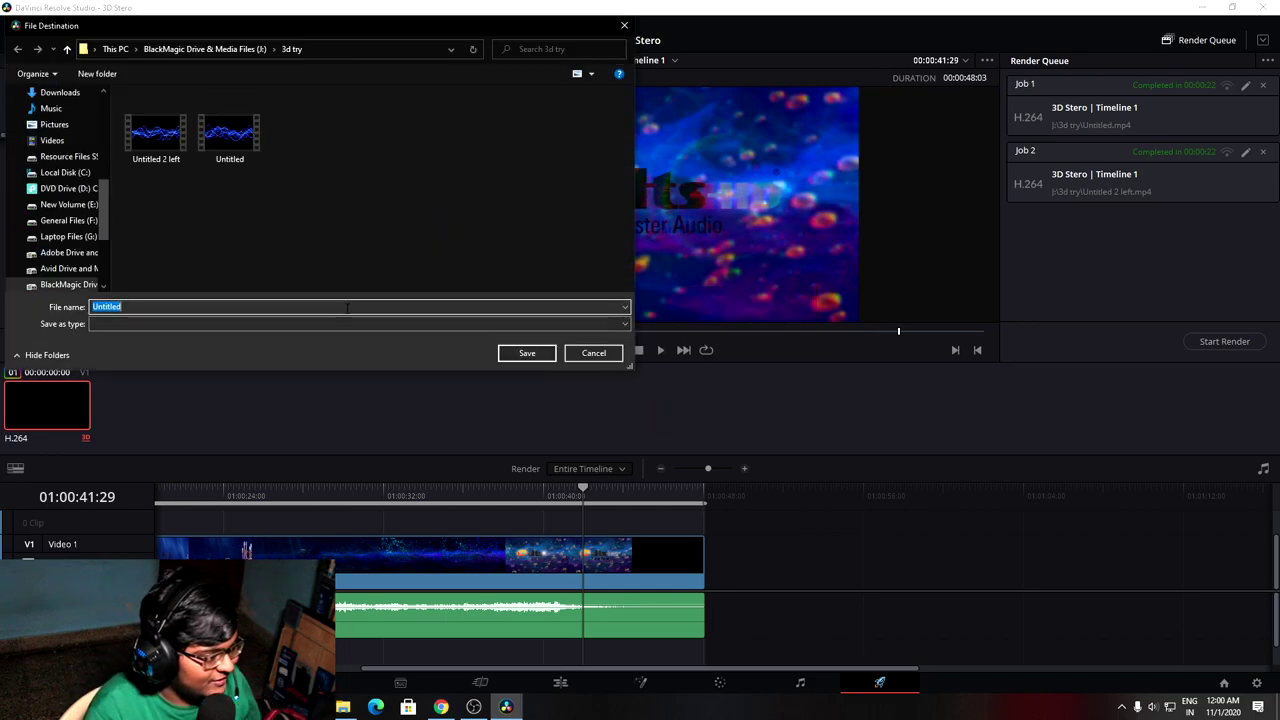
pyautogui.press('BackSpace')
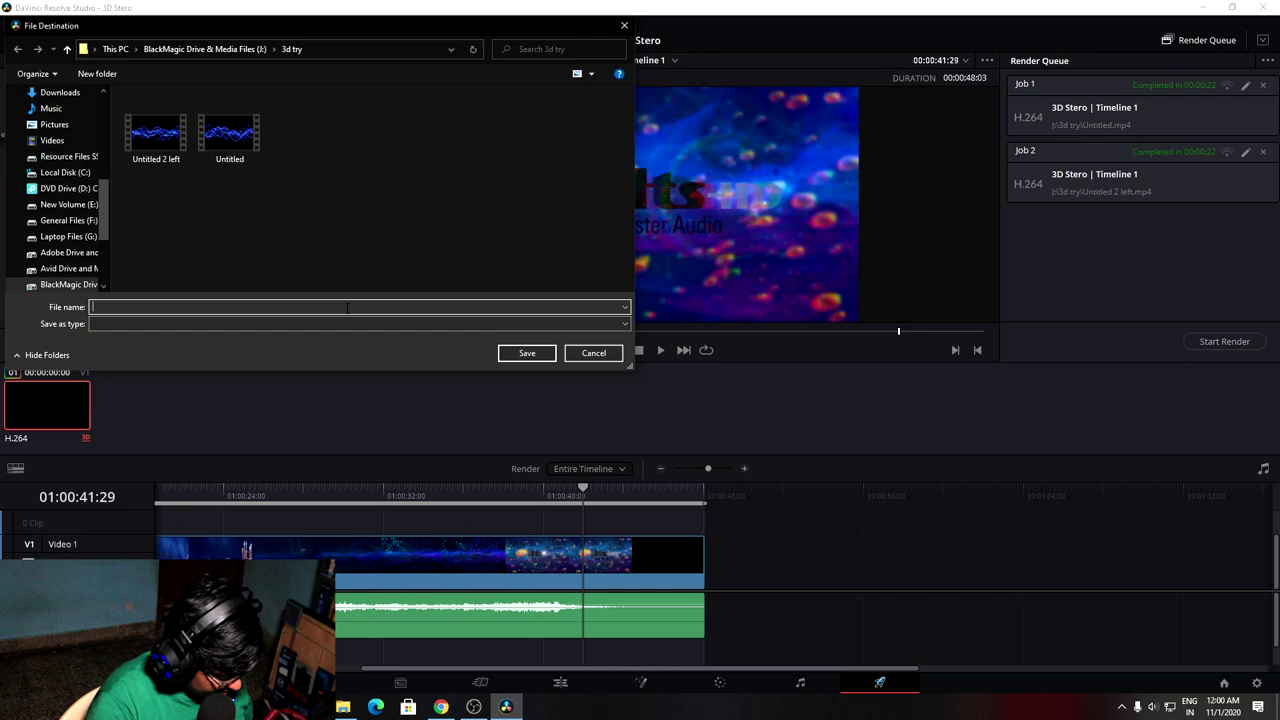
pyautogui.write('3D Export')
pyautogui.press('Return')
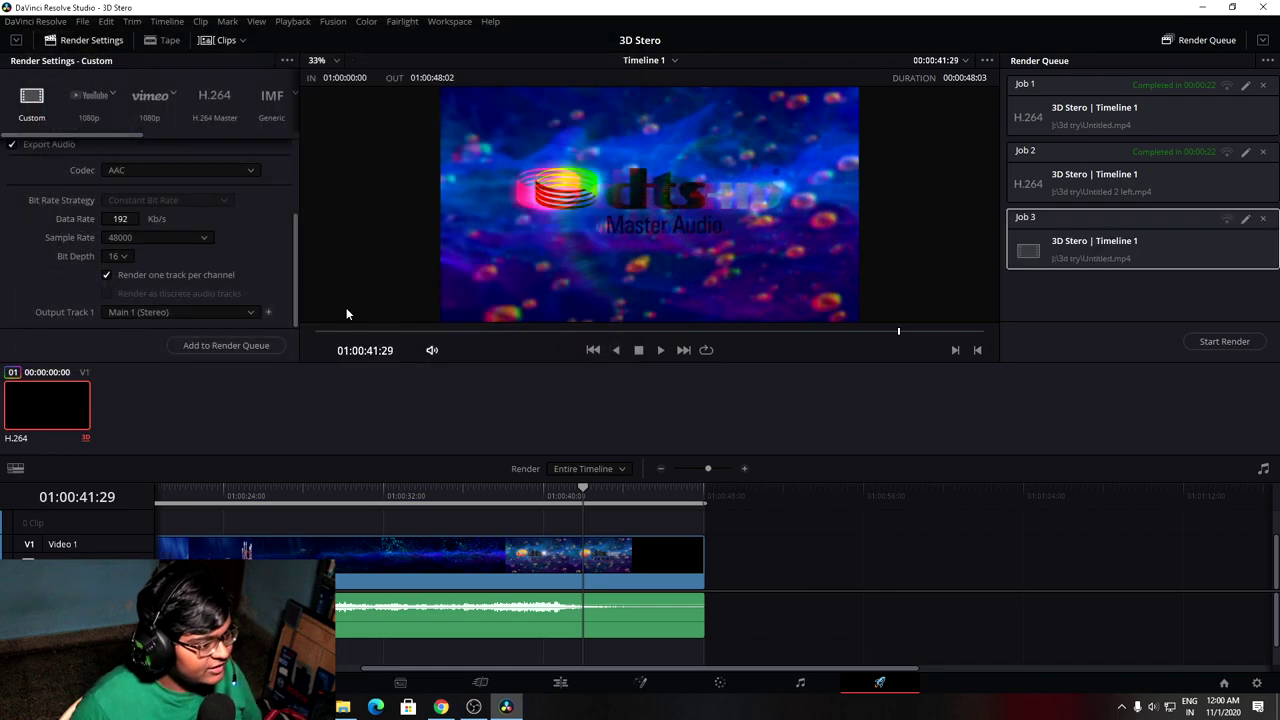
pyautogui.click(1224, 341)
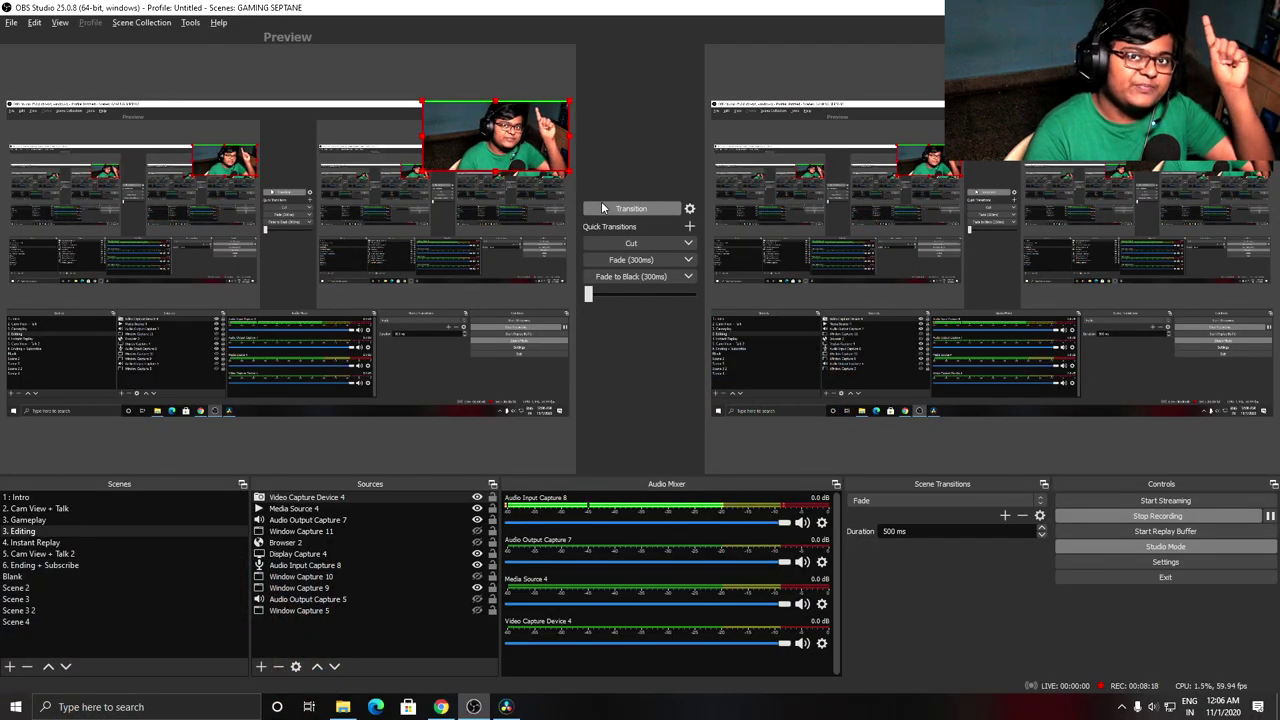
# In OBS Studio, move the webcam capture to the lower-left corner of the scene and transition the preview to program
pyautogui.moveTo(495, 140); pyautogui.dragTo(92, 388)
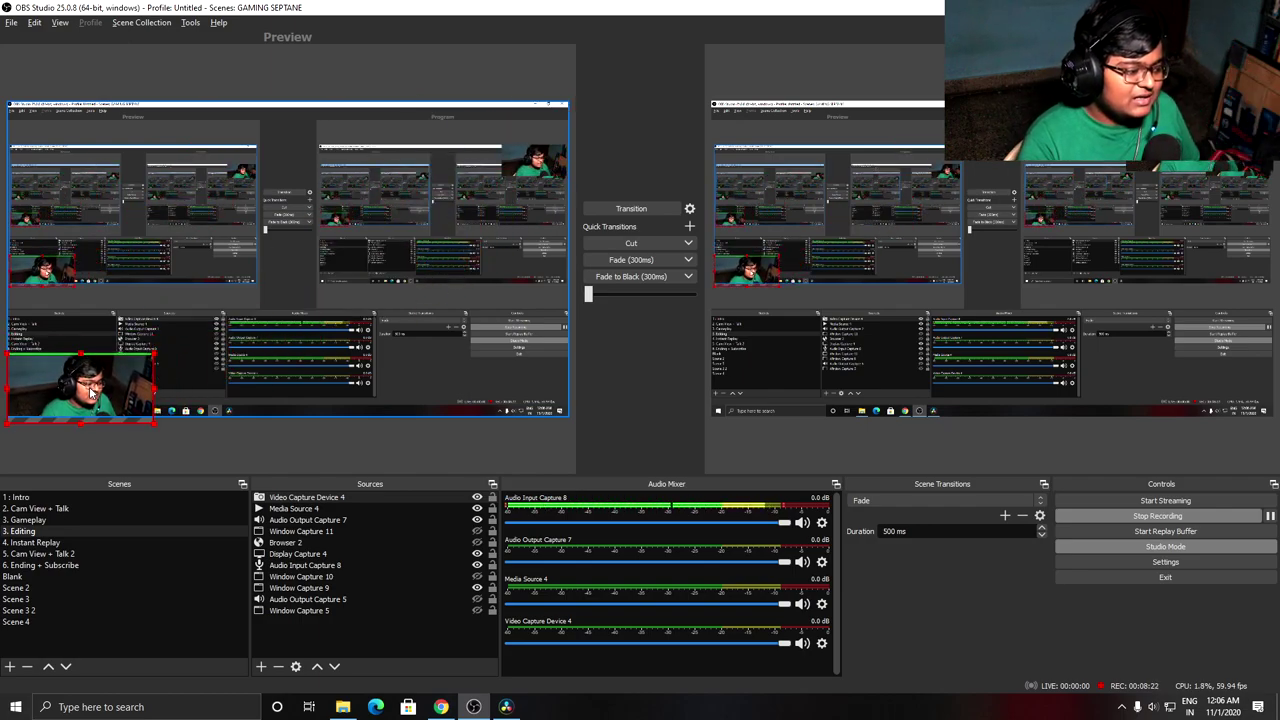
pyautogui.click(595, 208)
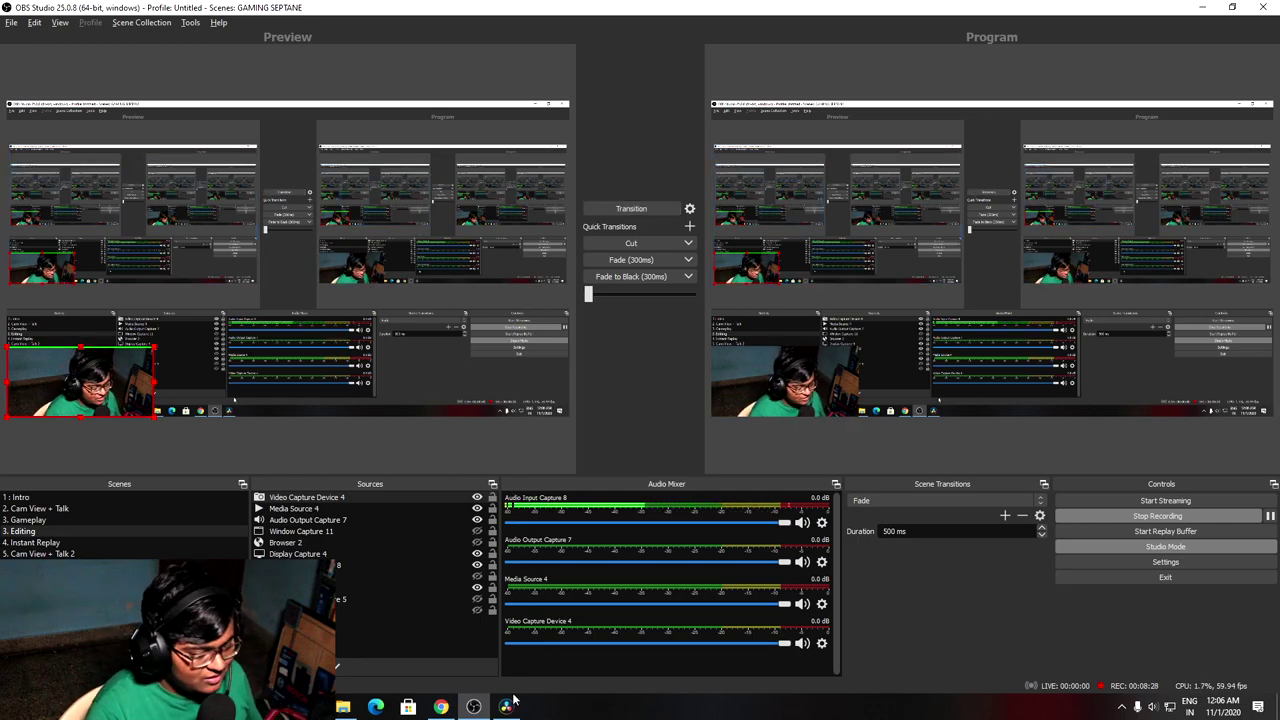
# Switch to DaVinci Resolve and open the Color Management section of the project settings
pyautogui.moveTo(510, 705)
pyautogui.click(455, 636)
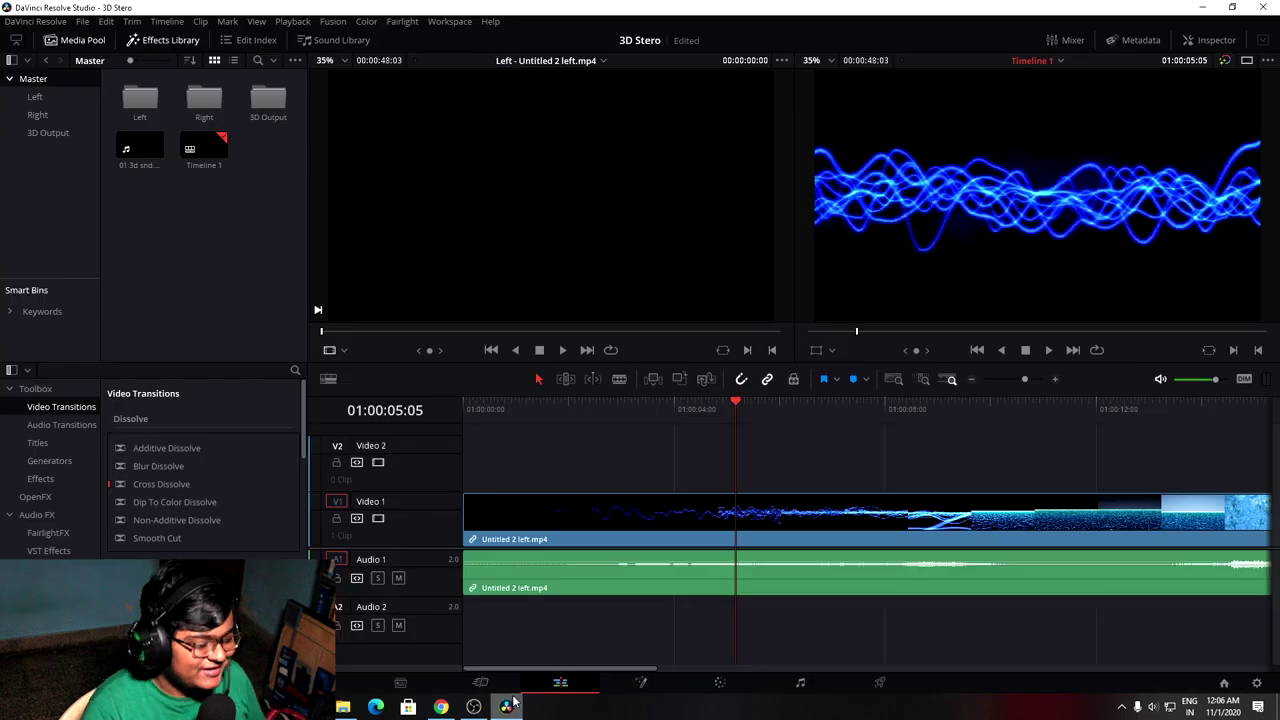
pyautogui.click(84, 23)
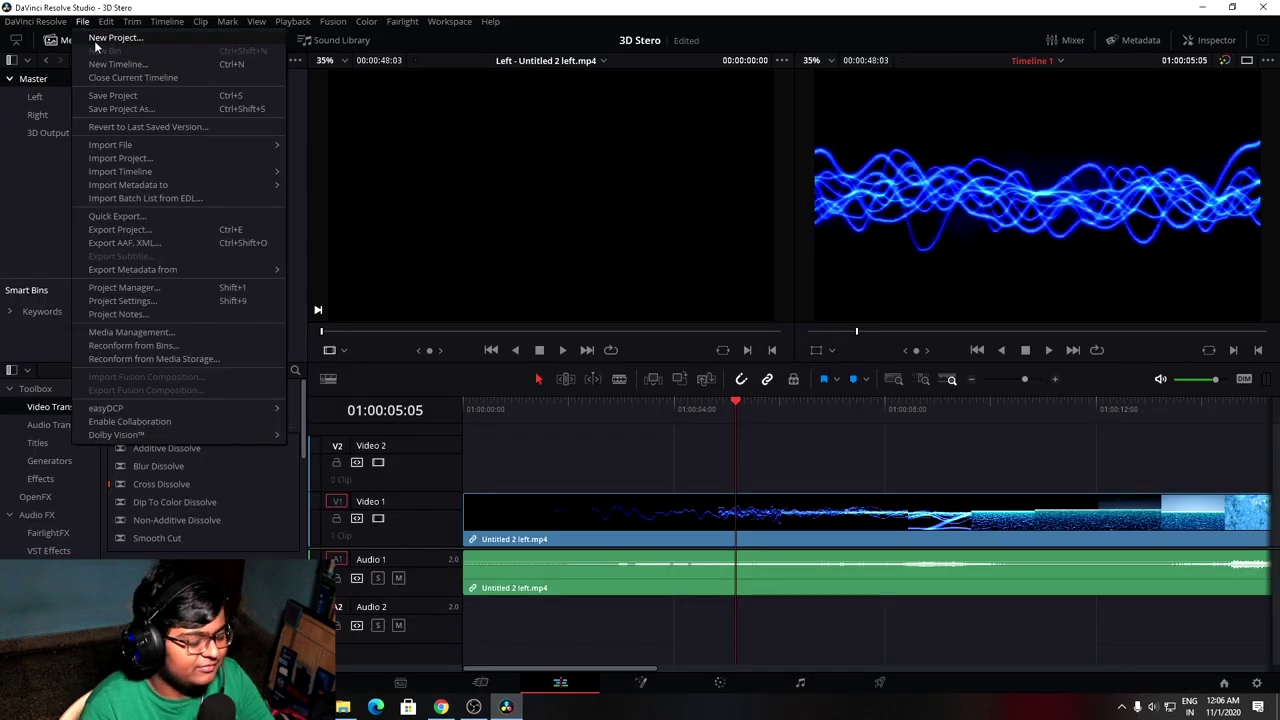
pyautogui.click(86, 28)
pyautogui.click(84, 28)
pyautogui.click(136, 304)
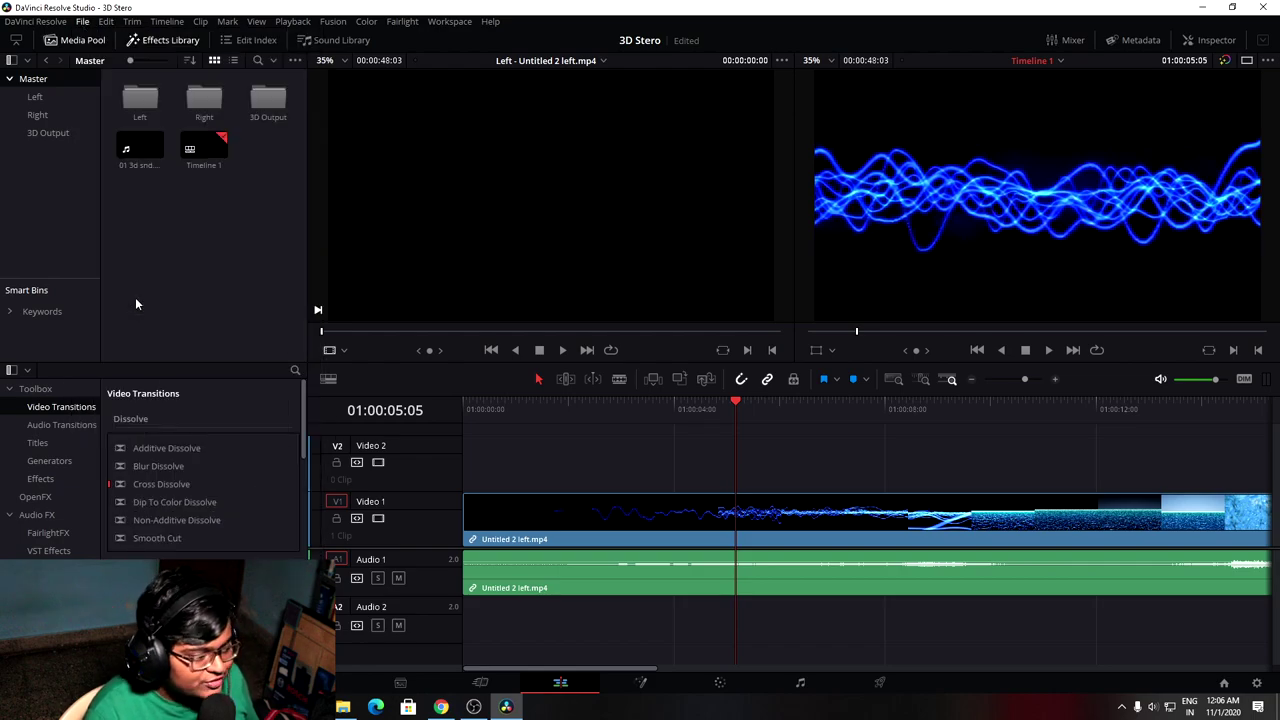
pyautogui.click(388, 187)
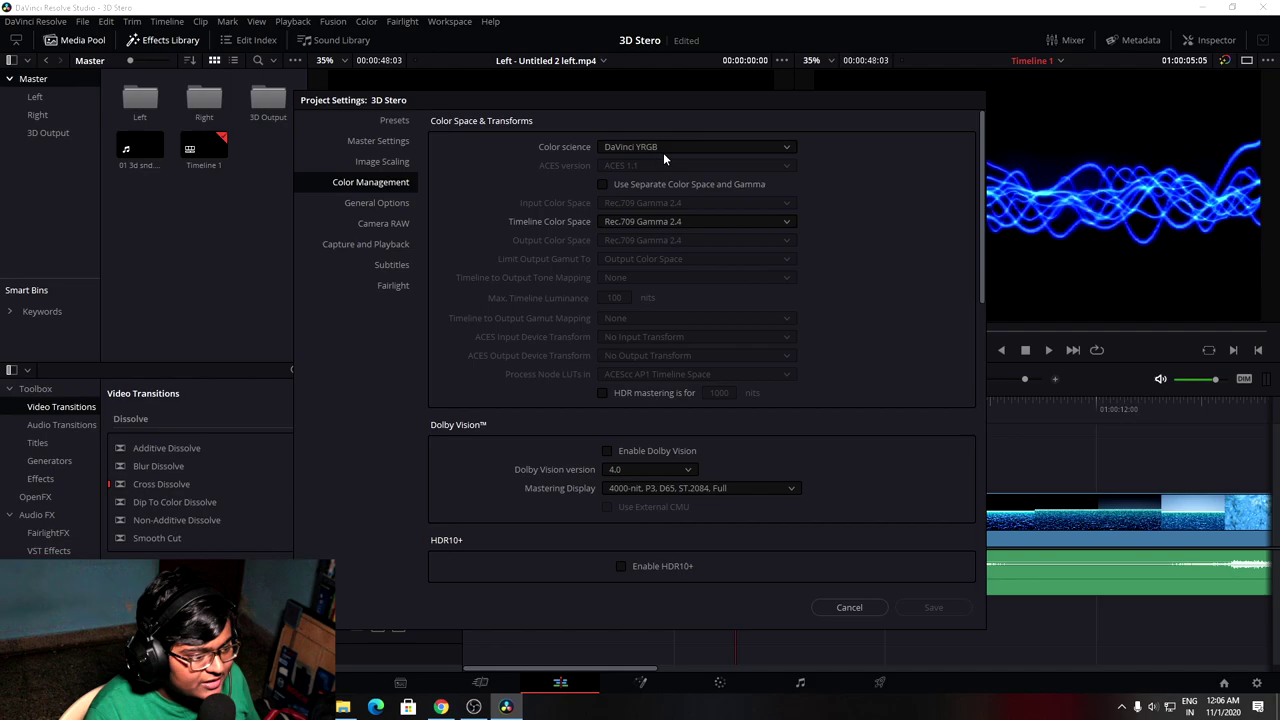
# Set the color science to DaVinci YRGB Color Managed and enable separate color space and gamma
pyautogui.click(668, 146)
pyautogui.click(670, 179)
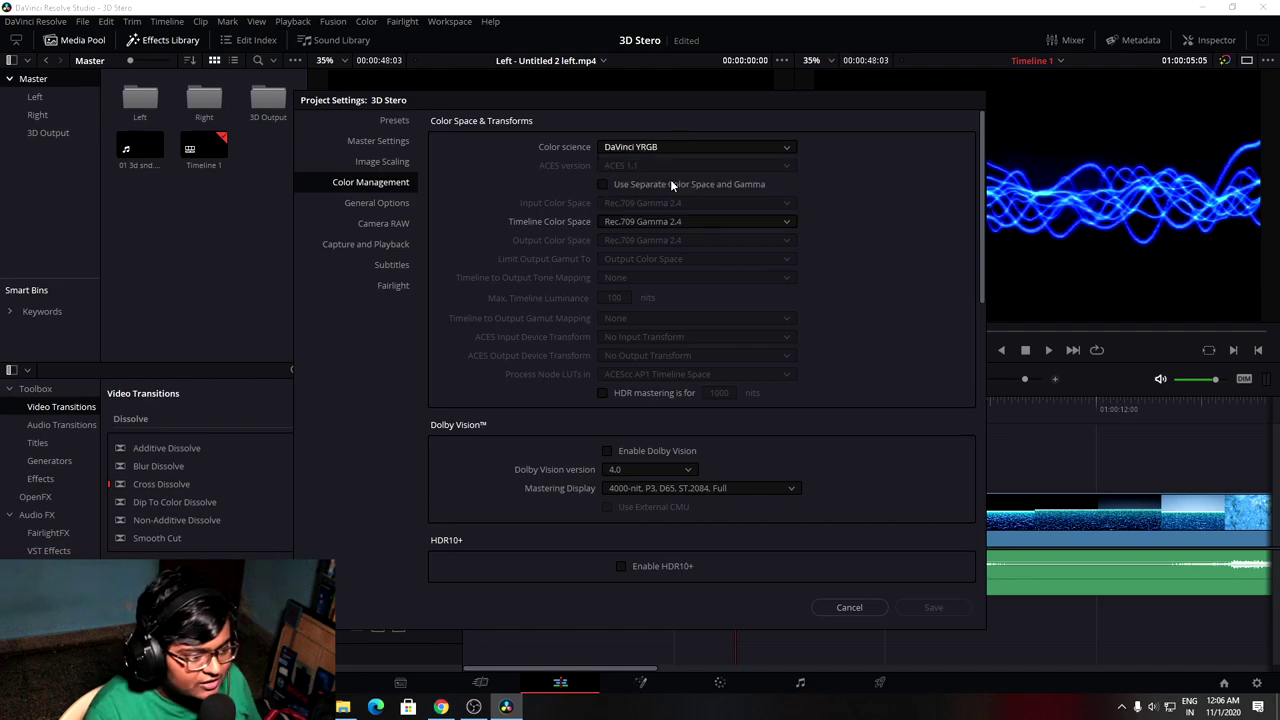
pyautogui.click(604, 184)
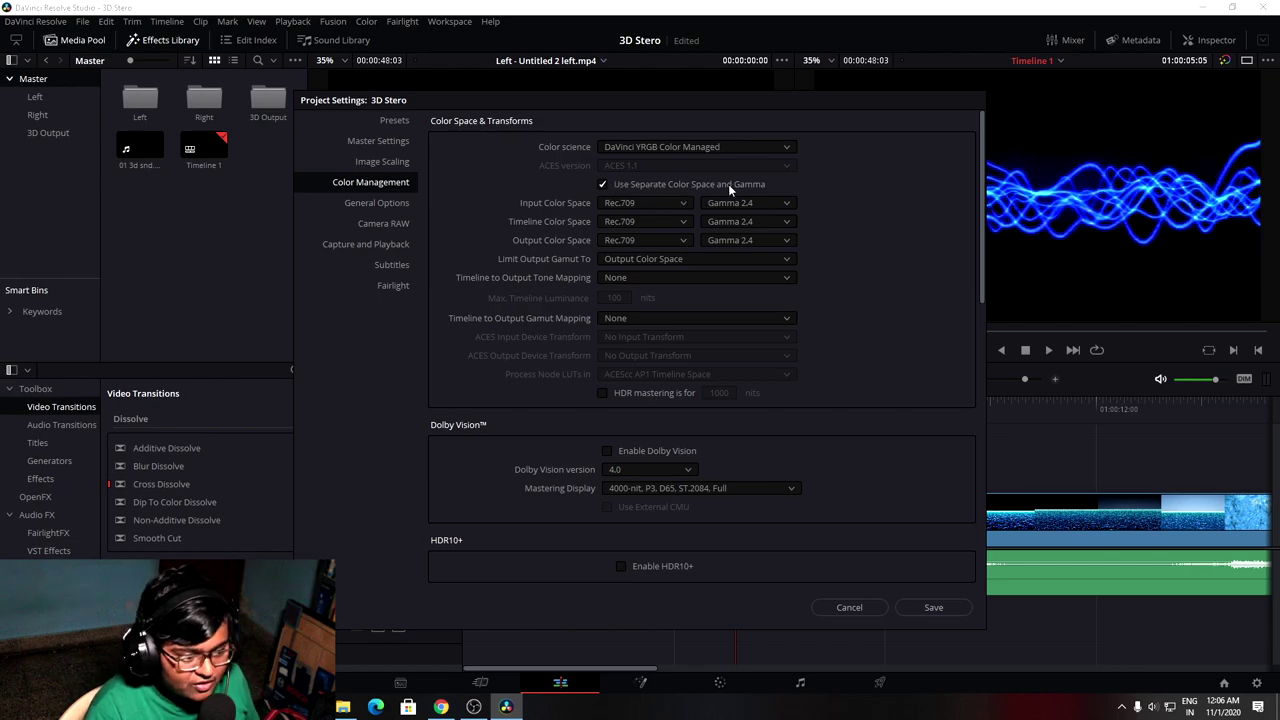
# Set the timeline color space to P3-D65 with ST2084 gamma
pyautogui.click(653, 216)
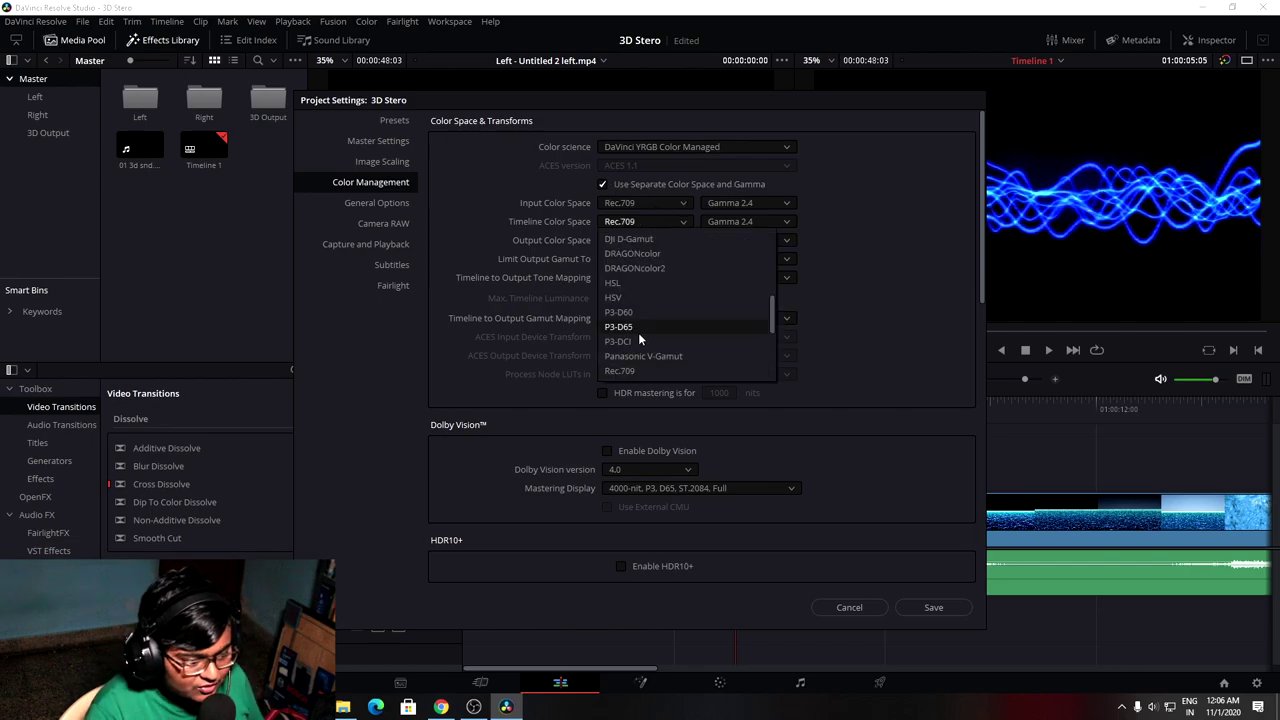
pyautogui.scroll(-2, 639, 339)
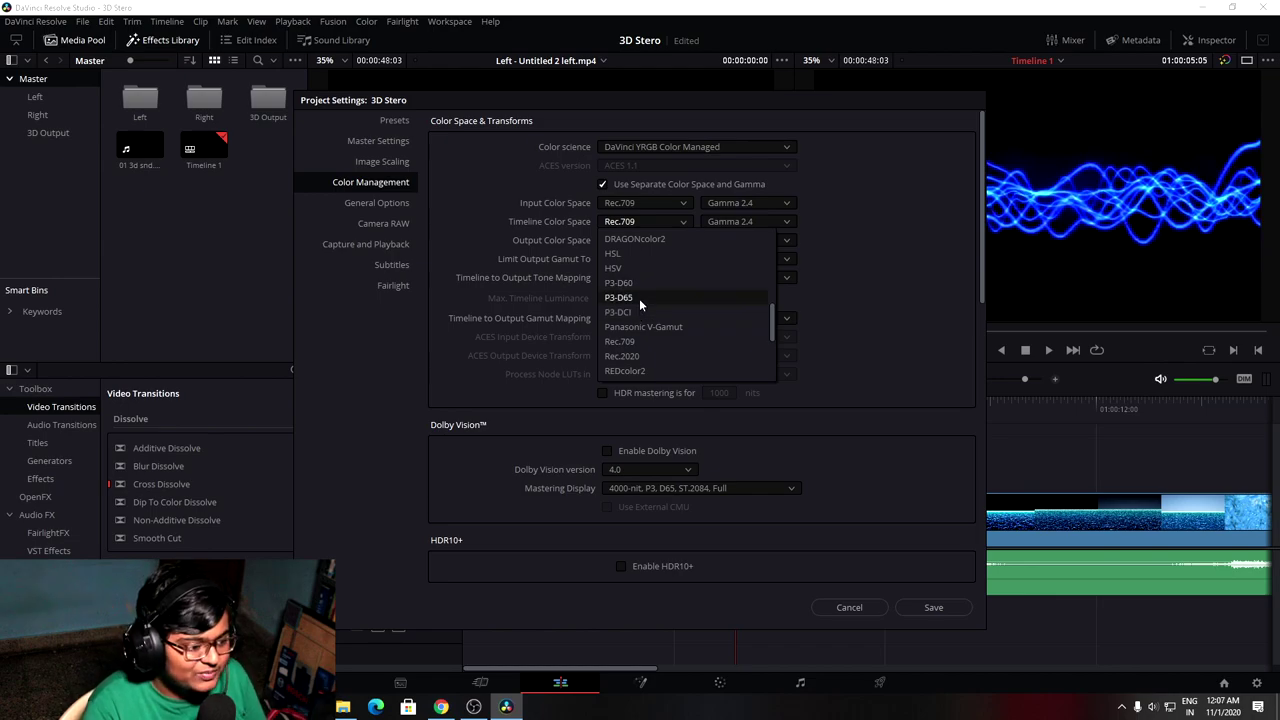
pyautogui.click(639, 298)
pyautogui.click(742, 219)
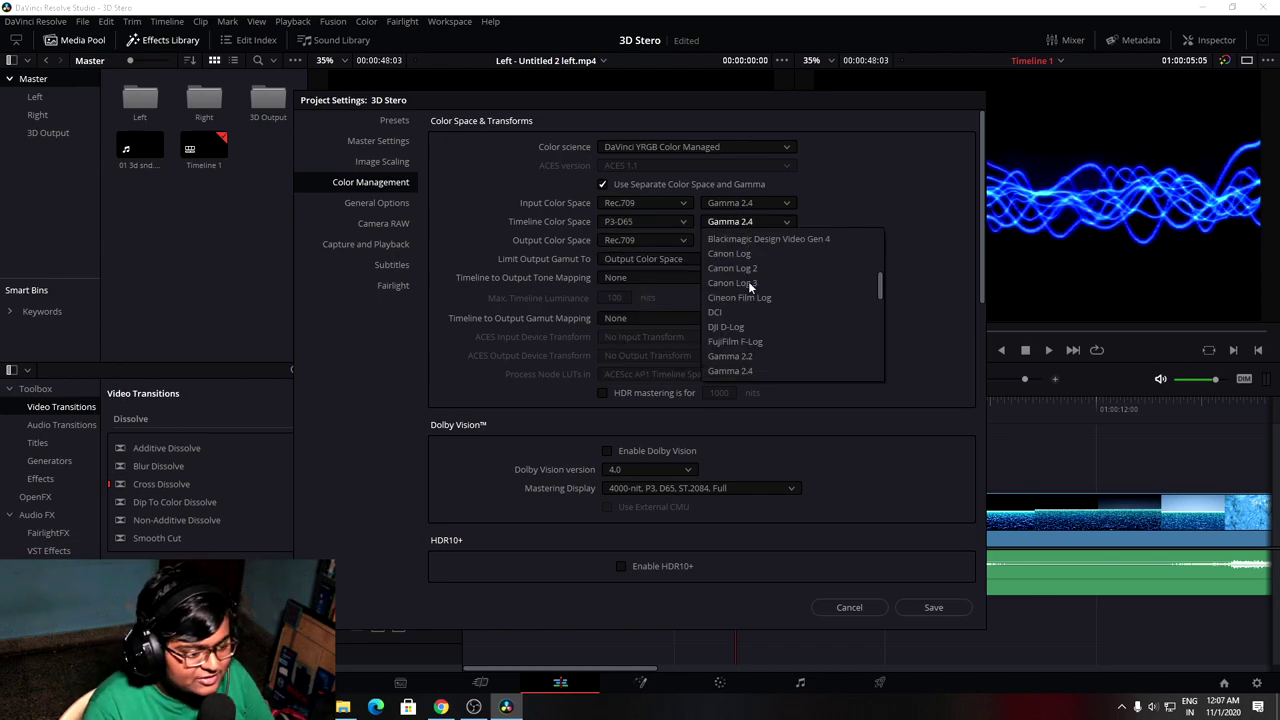
pyautogui.scroll(-2, 750, 330)
pyautogui.scroll(-4, 749, 324)
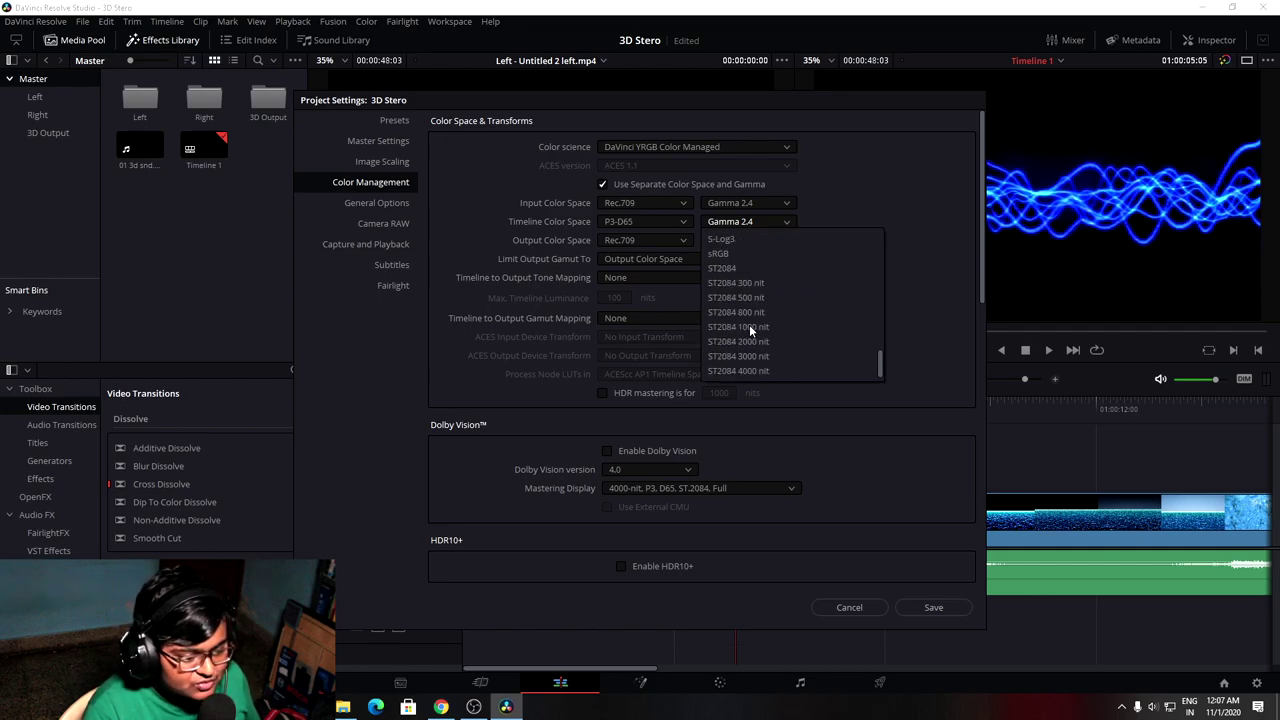
pyautogui.click(744, 268)
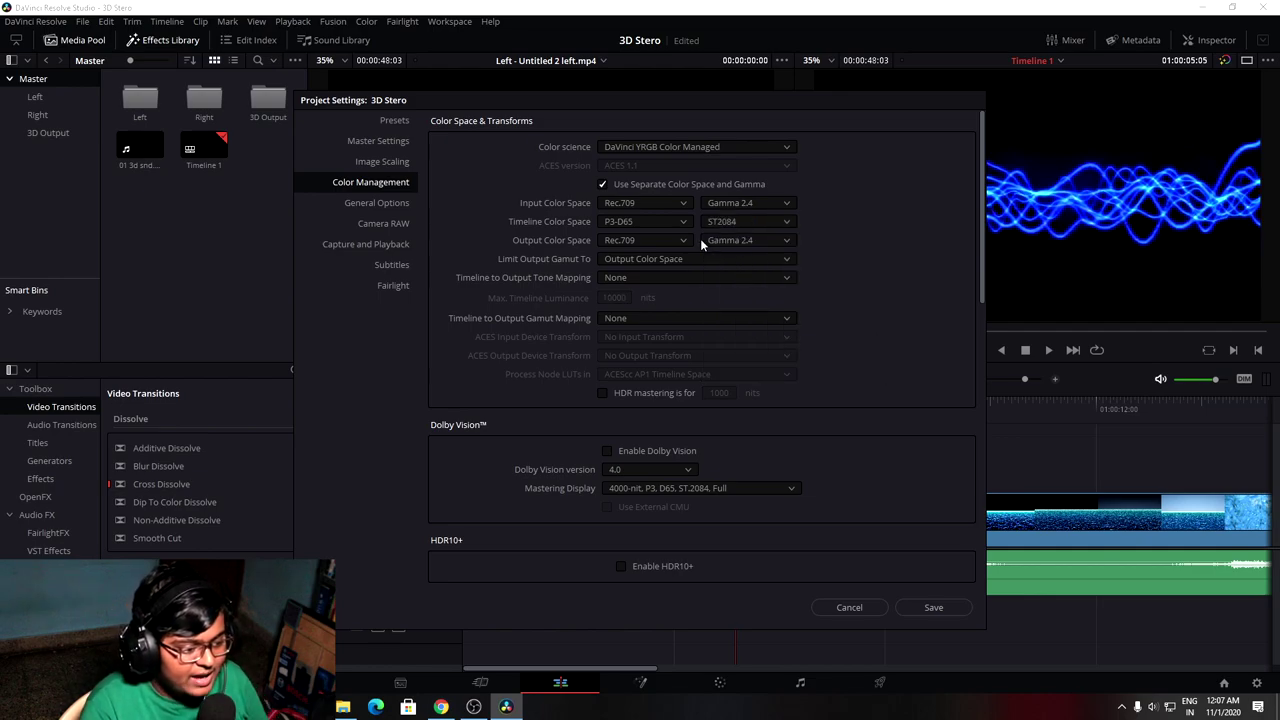
# Set the output color space to P3-D65 with ST2084 gamma
pyautogui.click(668, 242)
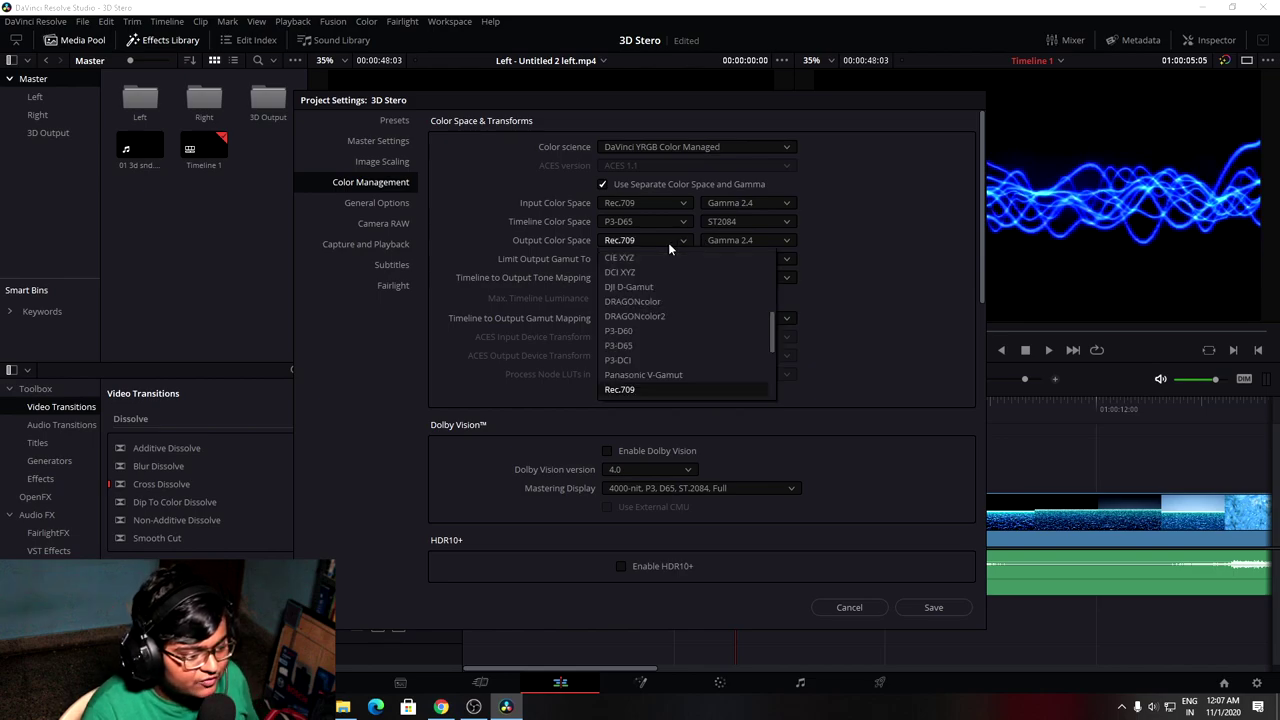
pyautogui.click(675, 345)
pyautogui.click(748, 240)
pyautogui.scroll(-10, 750, 330)
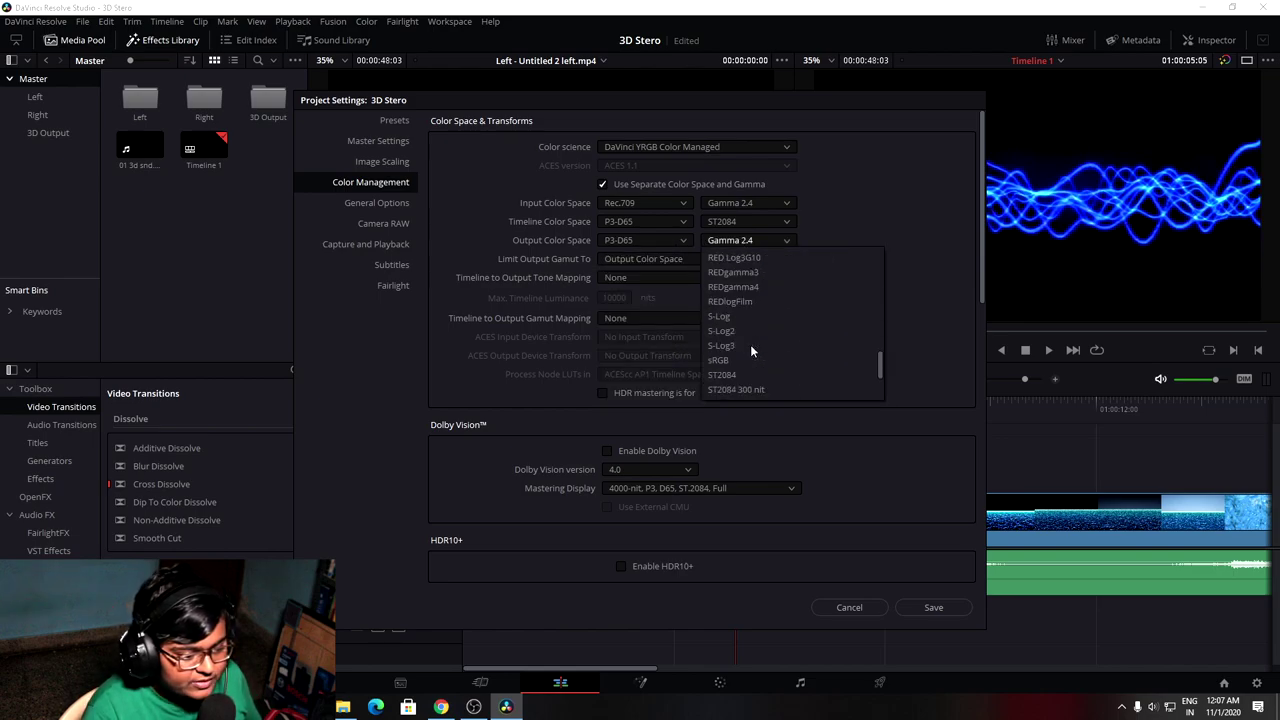
pyautogui.click(731, 375)
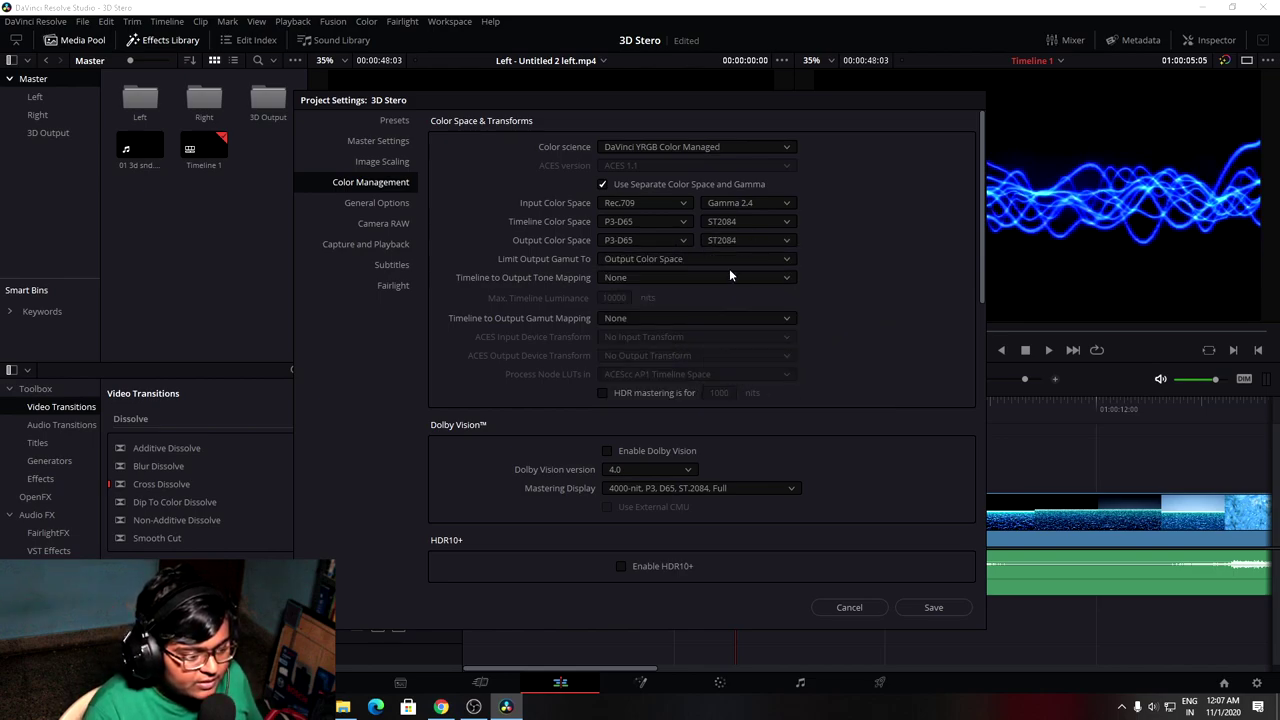
# Enable Dolby Vision with version 4.0 and save the project settings
pyautogui.click(650, 452)
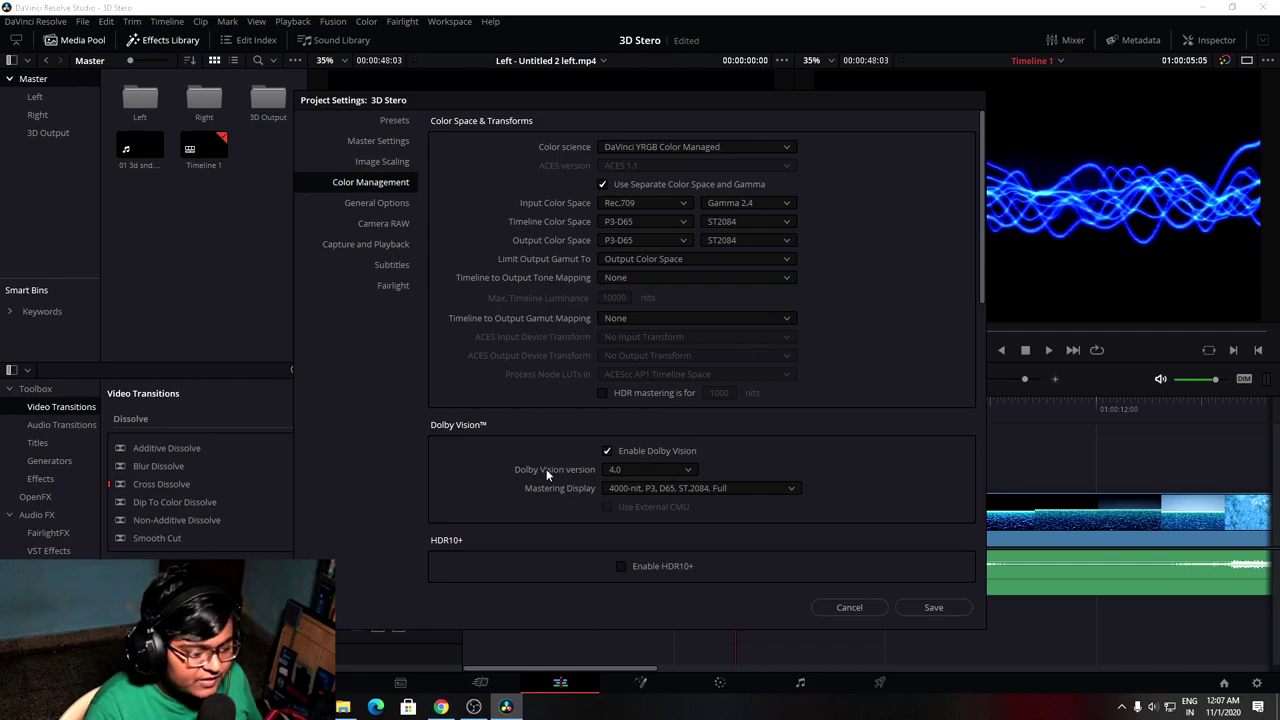
pyautogui.click(687, 470)
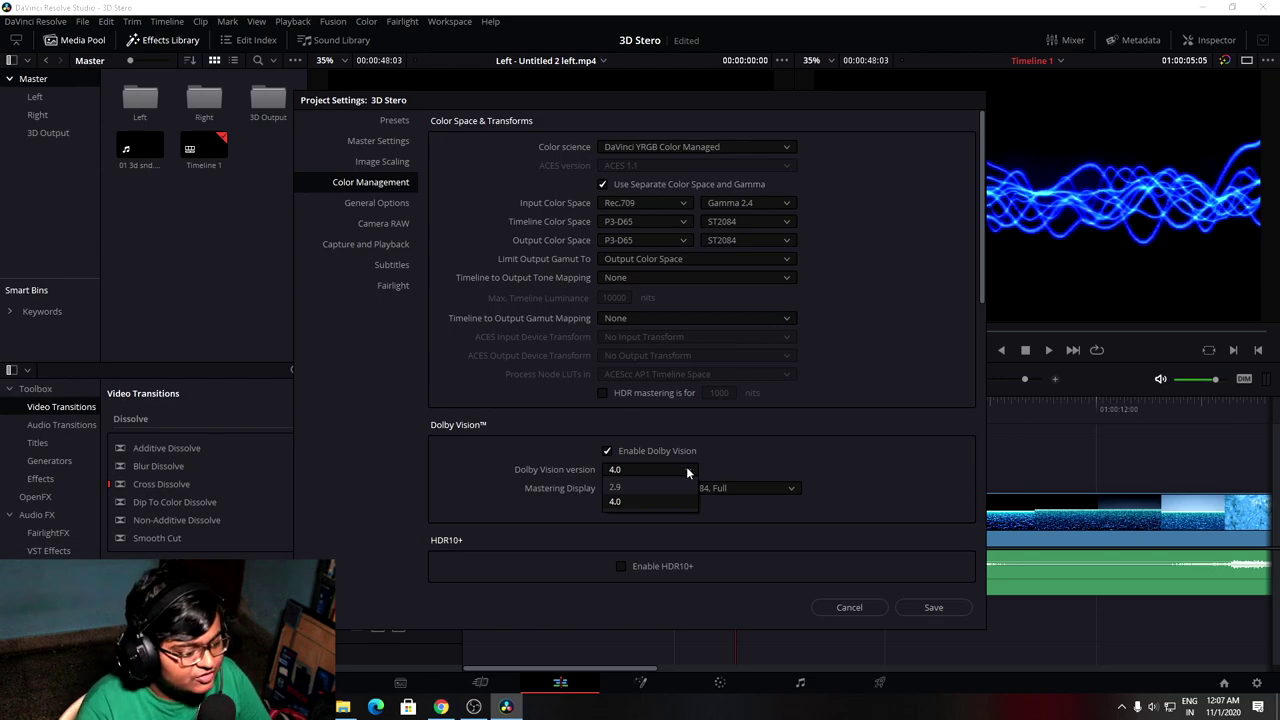
pyautogui.click(614, 501)
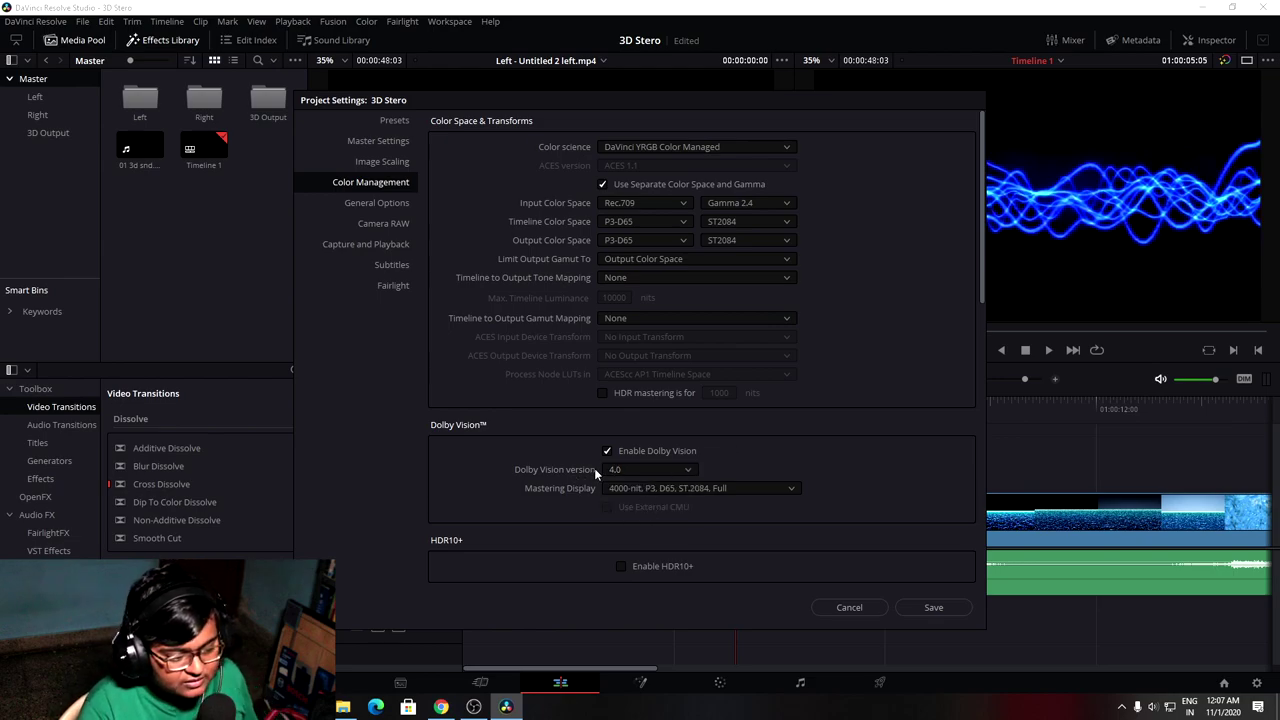
pyautogui.scroll(-5, 662, 506)
pyautogui.scroll(-5, 674, 504)
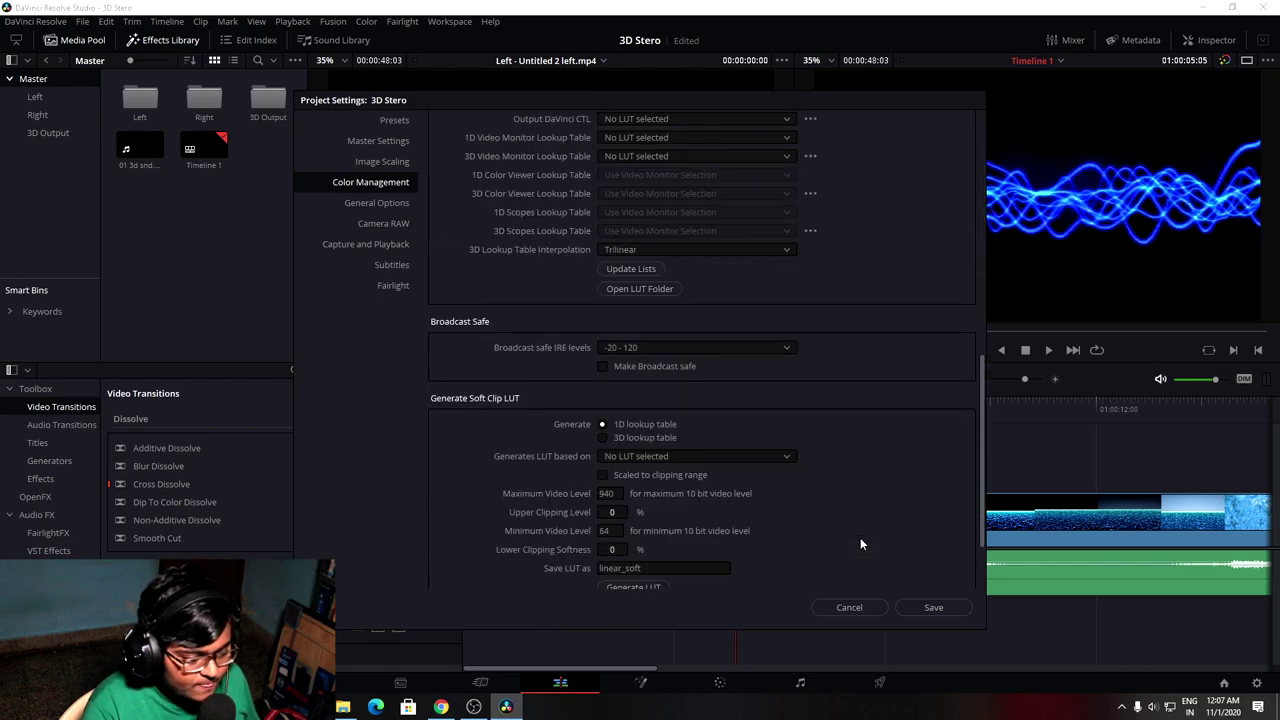
pyautogui.click(933, 608)
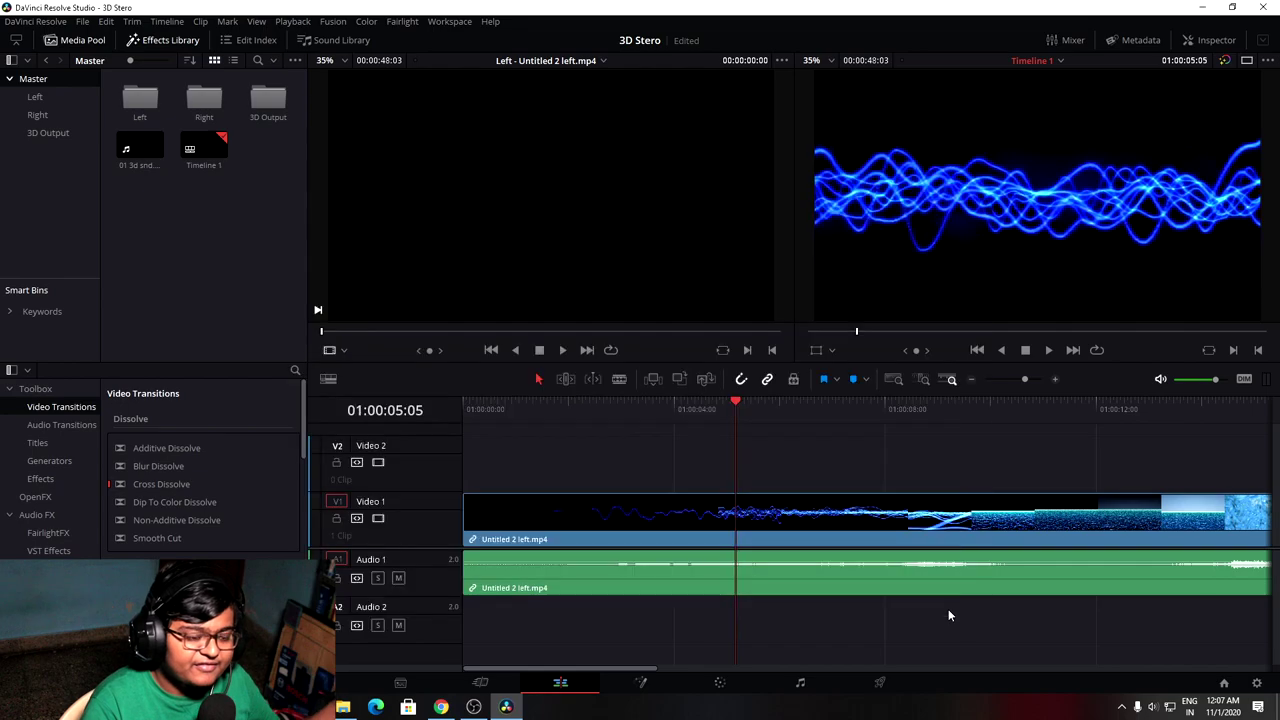
# Move the playhead to 01:00:11:11 and show the Dolby Vision controls for the clip on the Color page
pyautogui.moveTo(716, 410); pyautogui.dragTo(1064, 408)
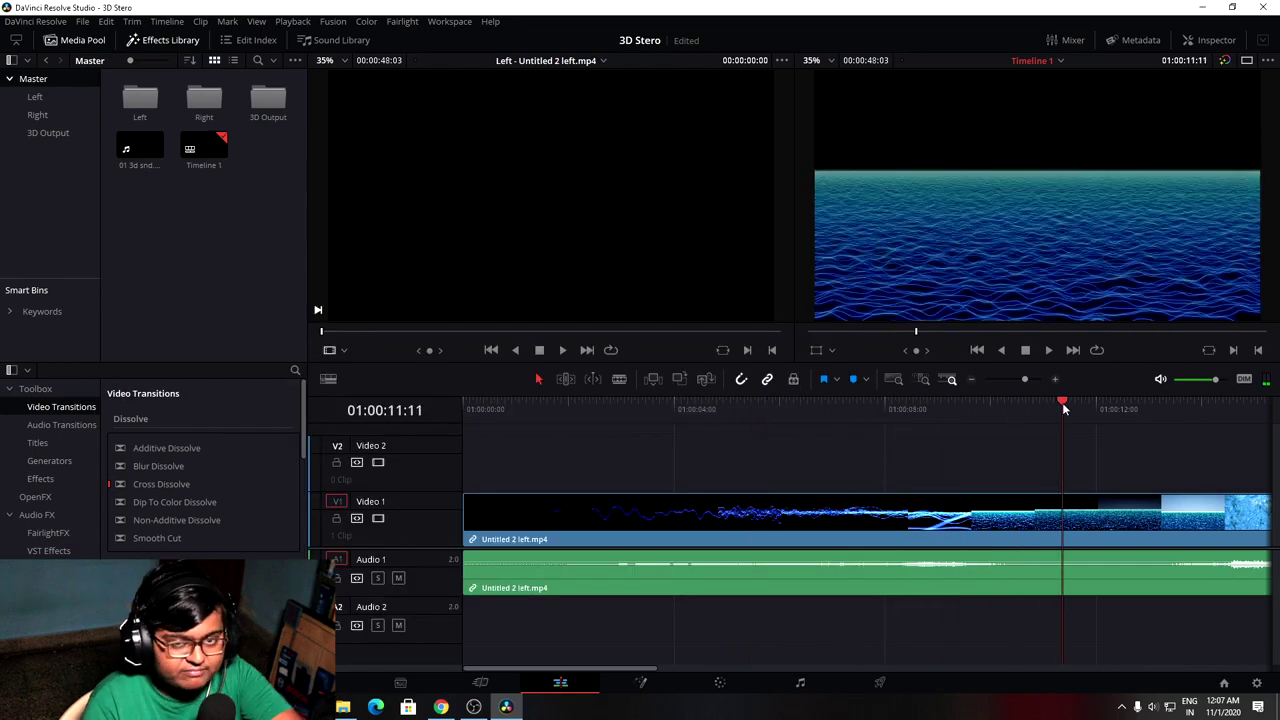
pyautogui.click(723, 682)
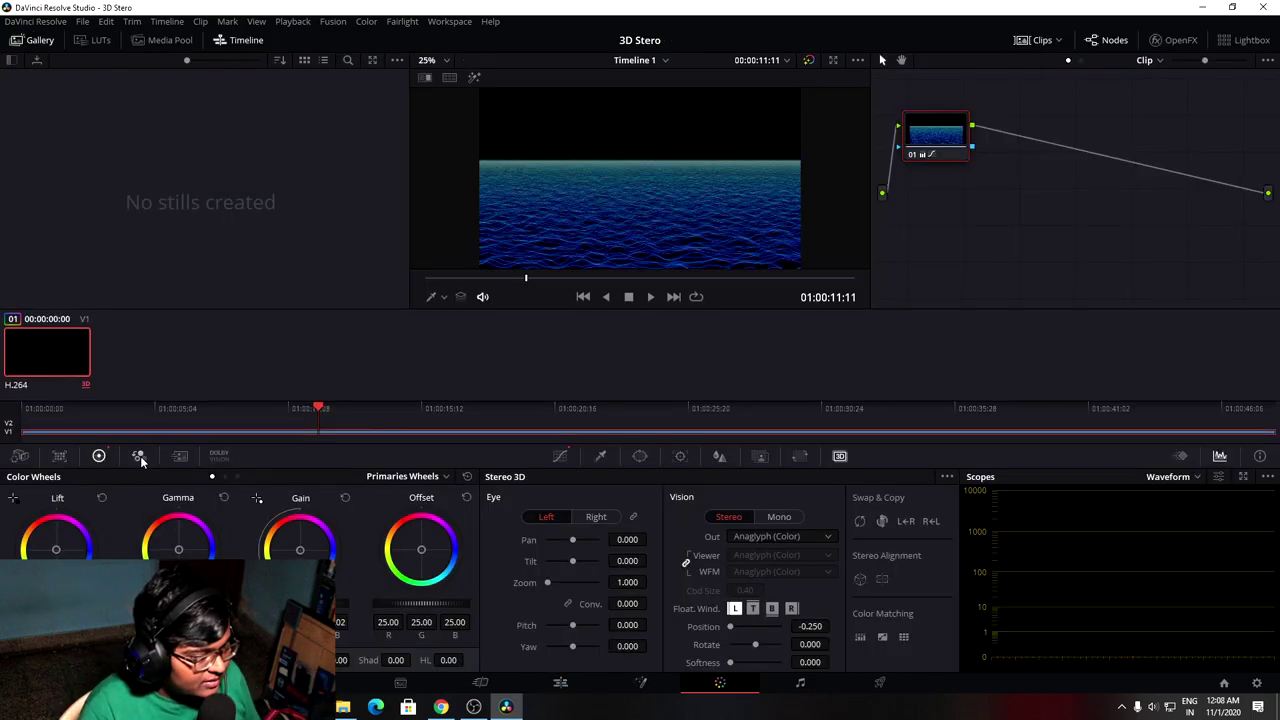
pyautogui.click(219, 456)
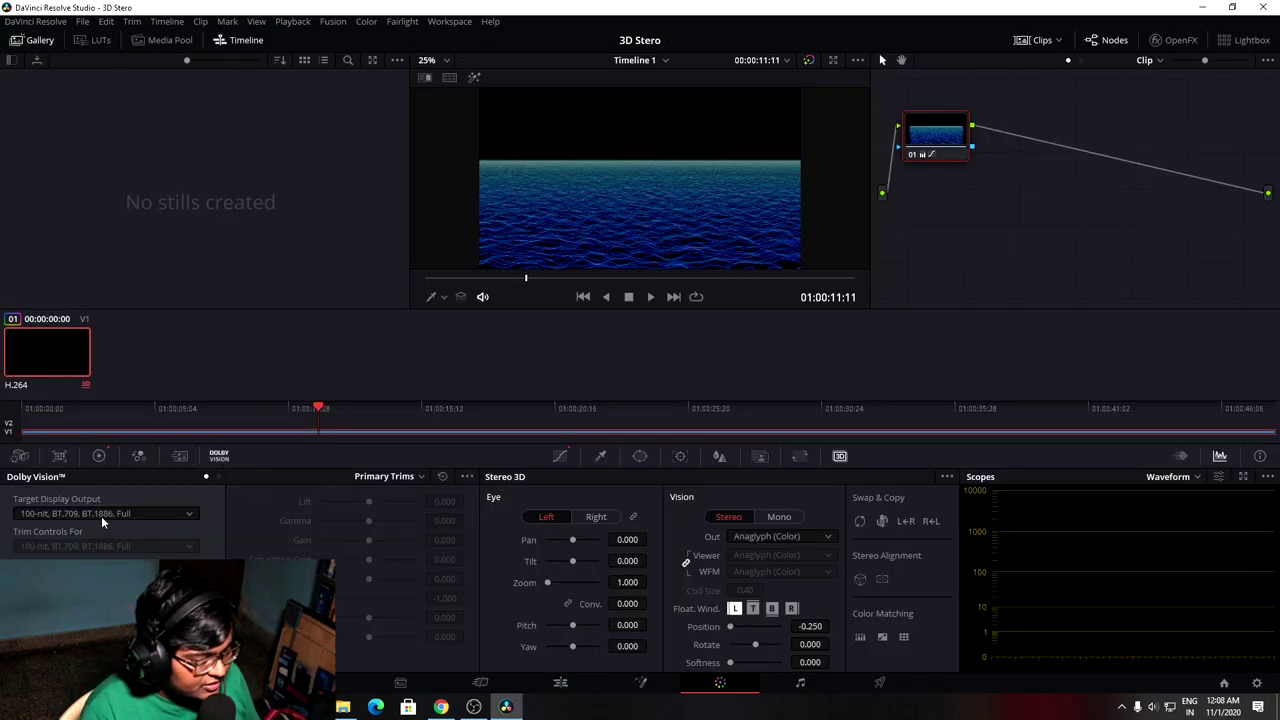
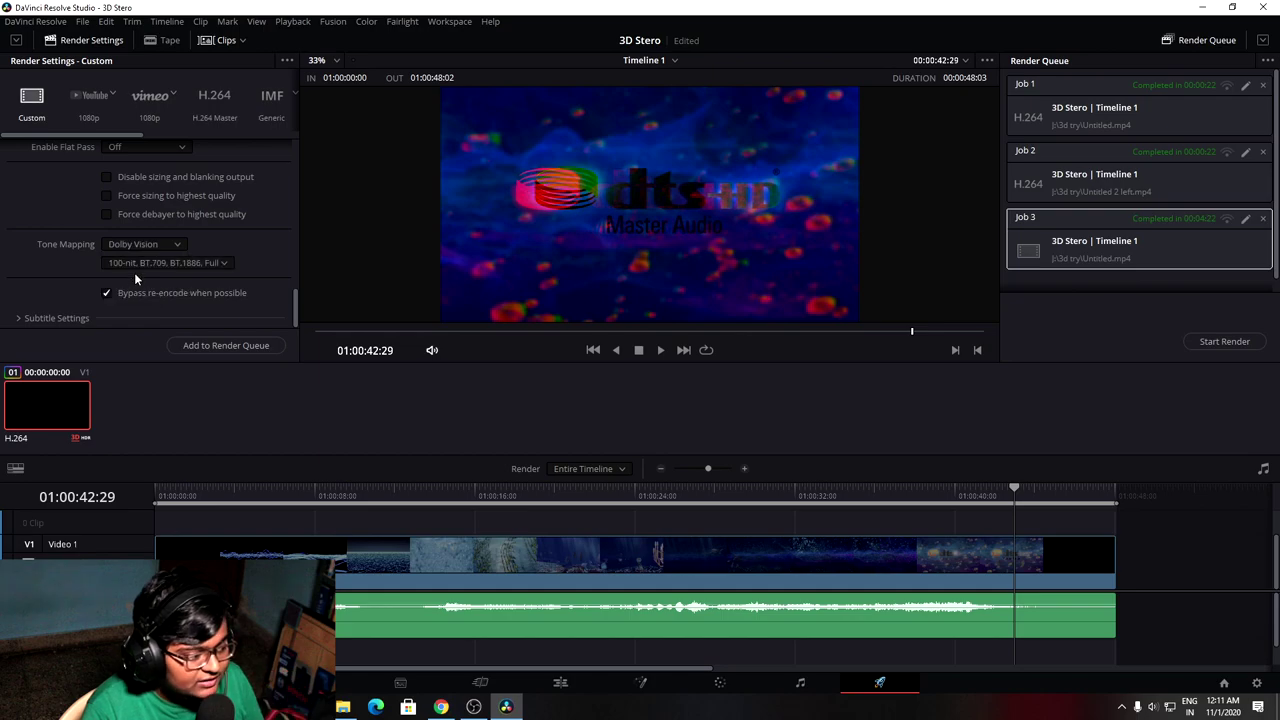
# Review the Custom render settings: Dolby Vision tone mapping, data levels, video format, Stereoscopic 3D output and quality
pyautogui.click(141, 266)
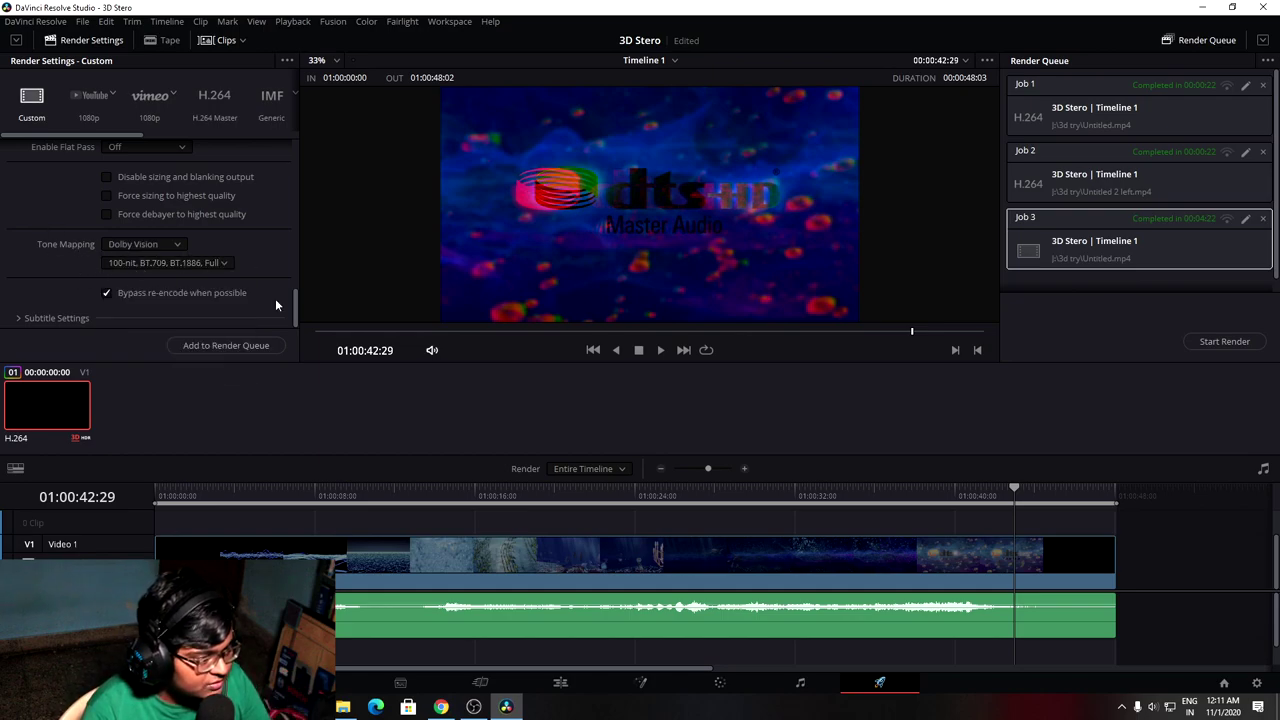
pyautogui.moveTo(296, 298); pyautogui.dragTo(304, 241)
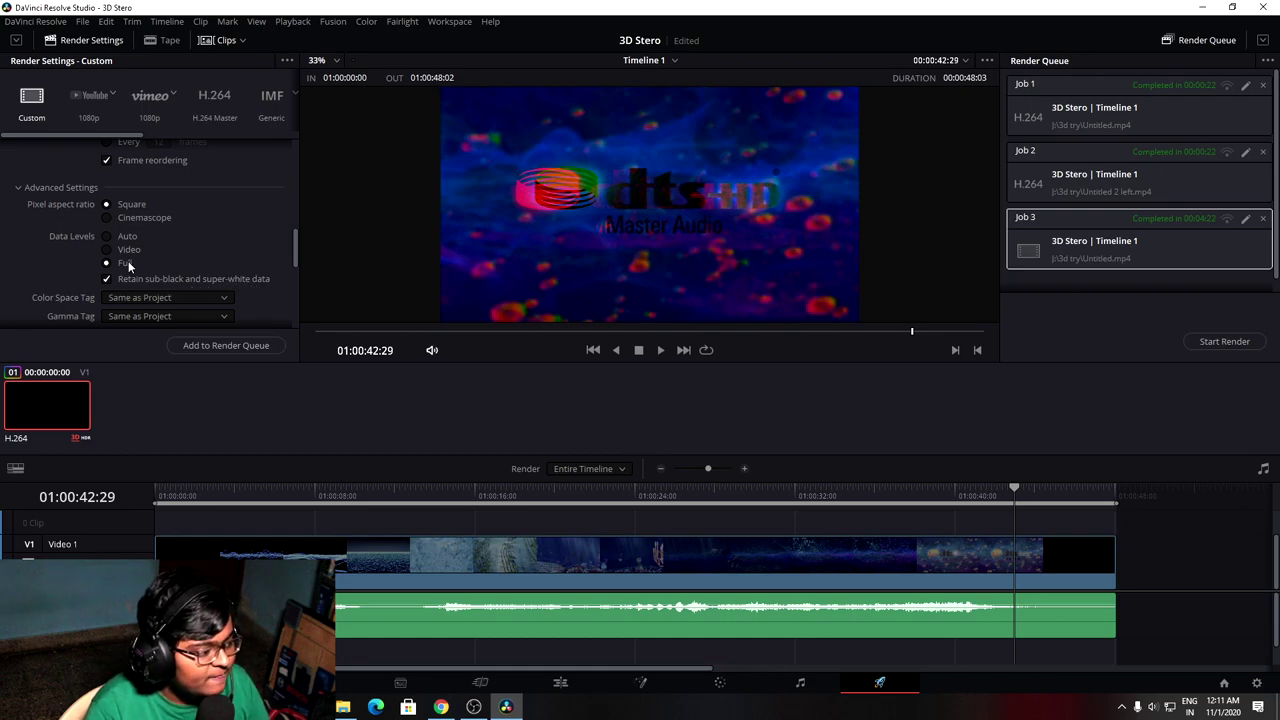
pyautogui.scroll(-10, 206, 270)
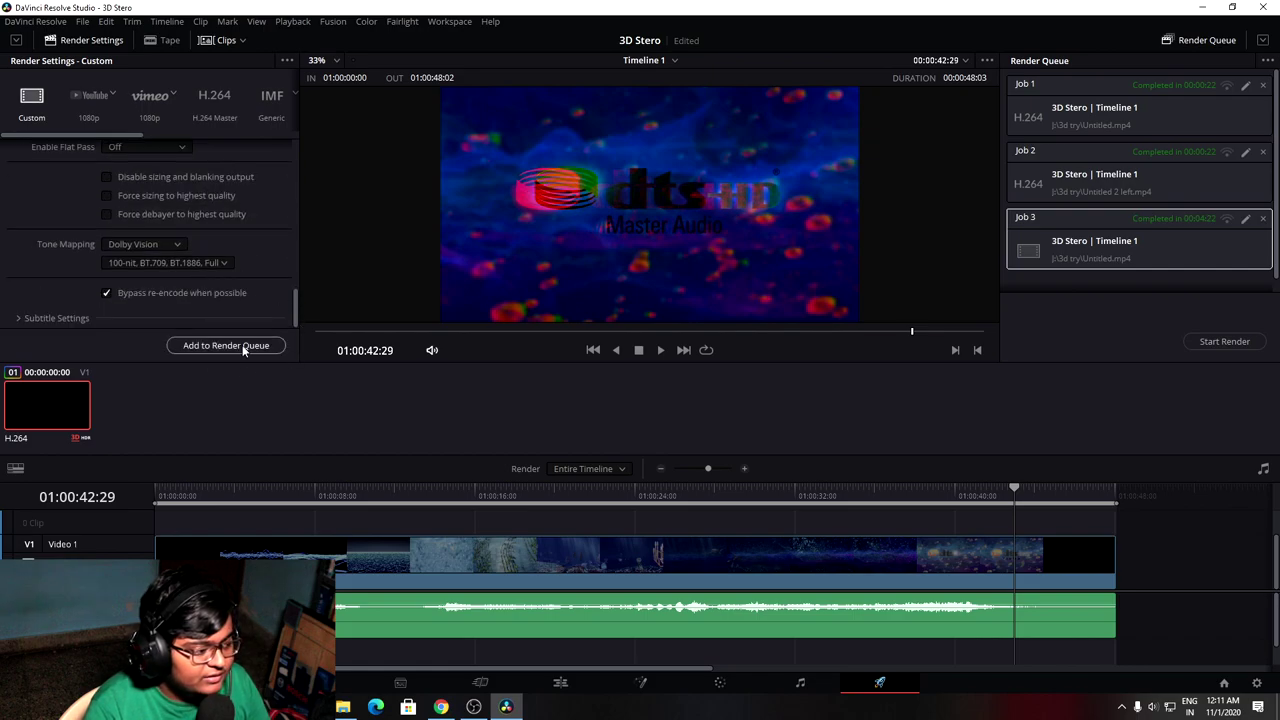
pyautogui.scroll(10, 202, 192)
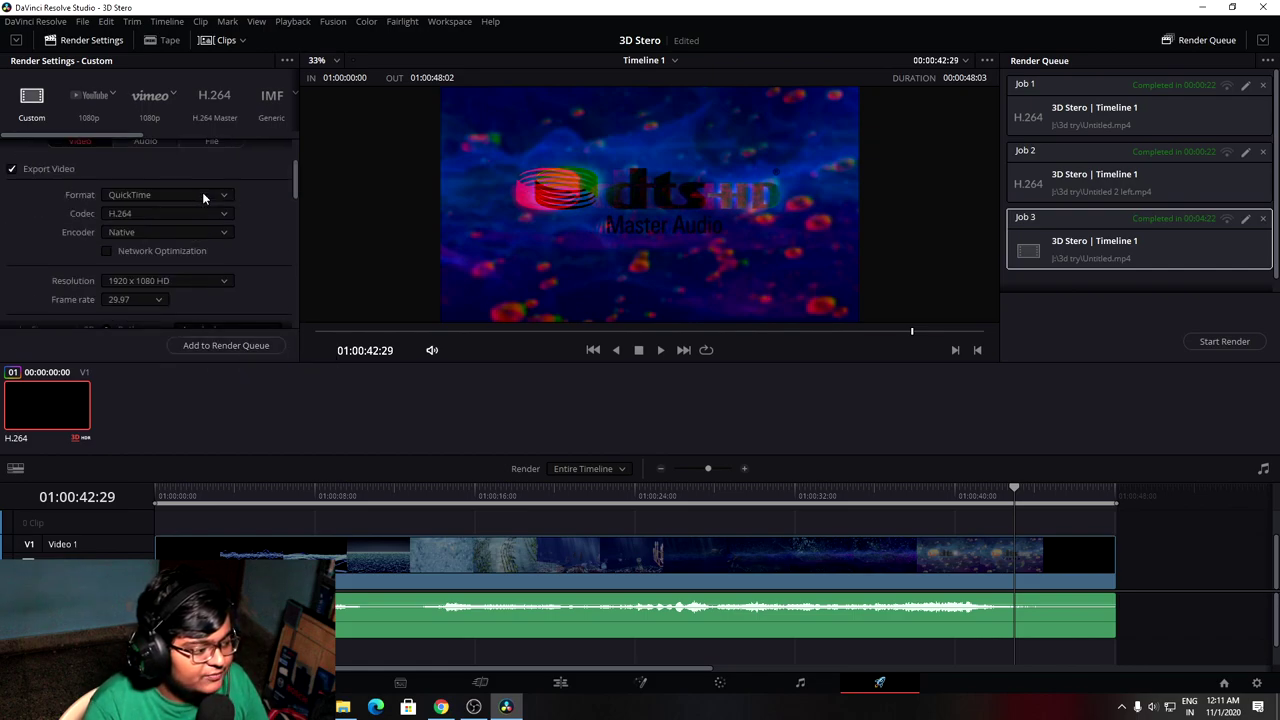
pyautogui.scroll(-5, 229, 308)
pyautogui.scroll(1, 200, 270)
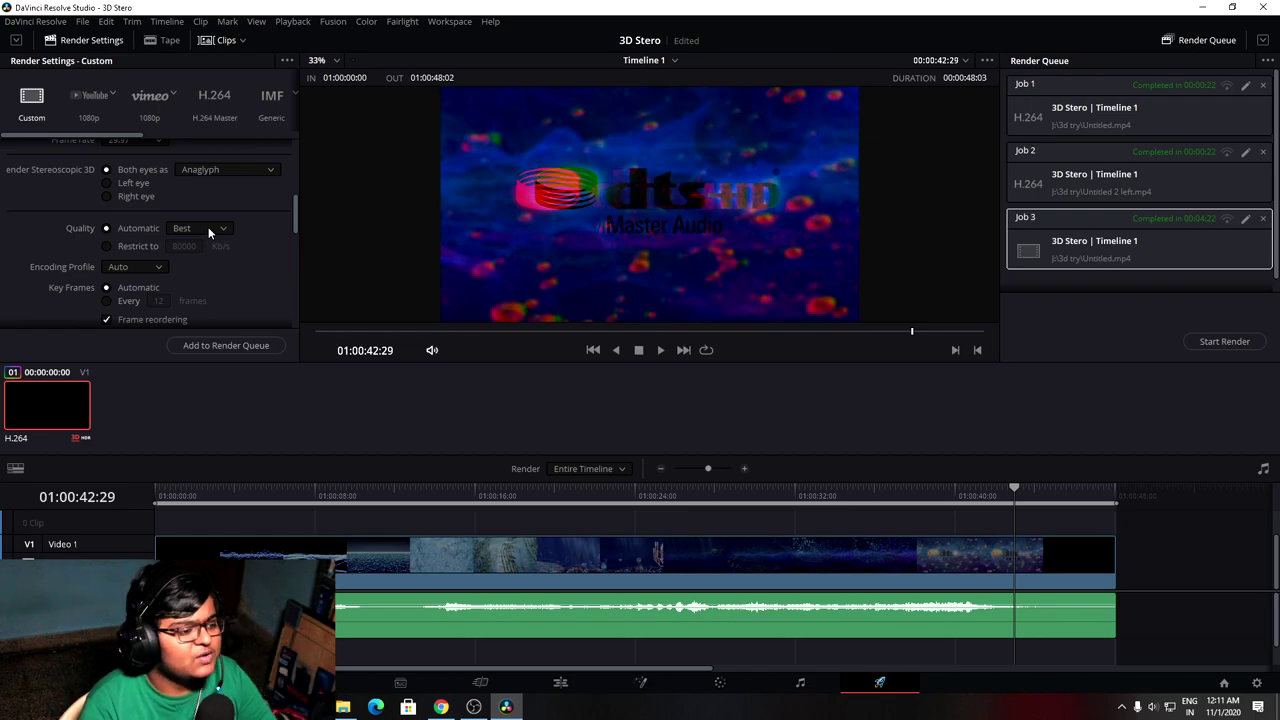
# Add the Custom render as a job to the render queue and remove that job
pyautogui.click(233, 348)
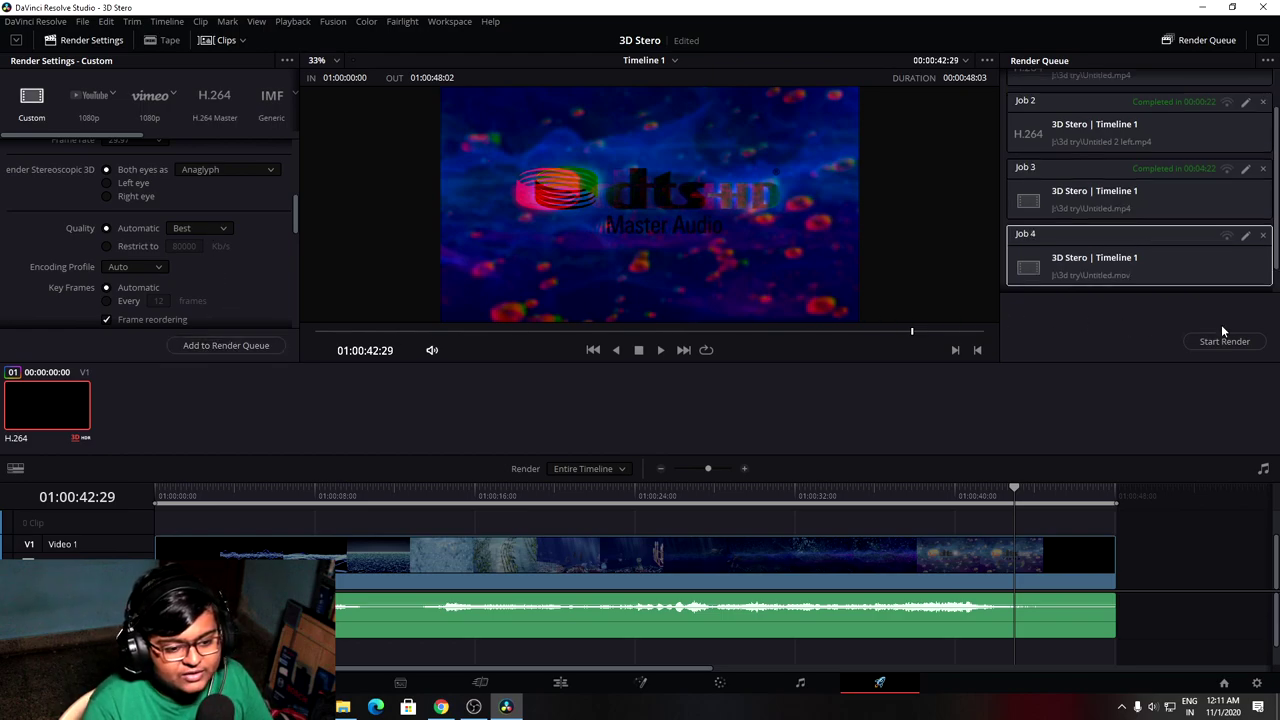
pyautogui.click(1263, 236)
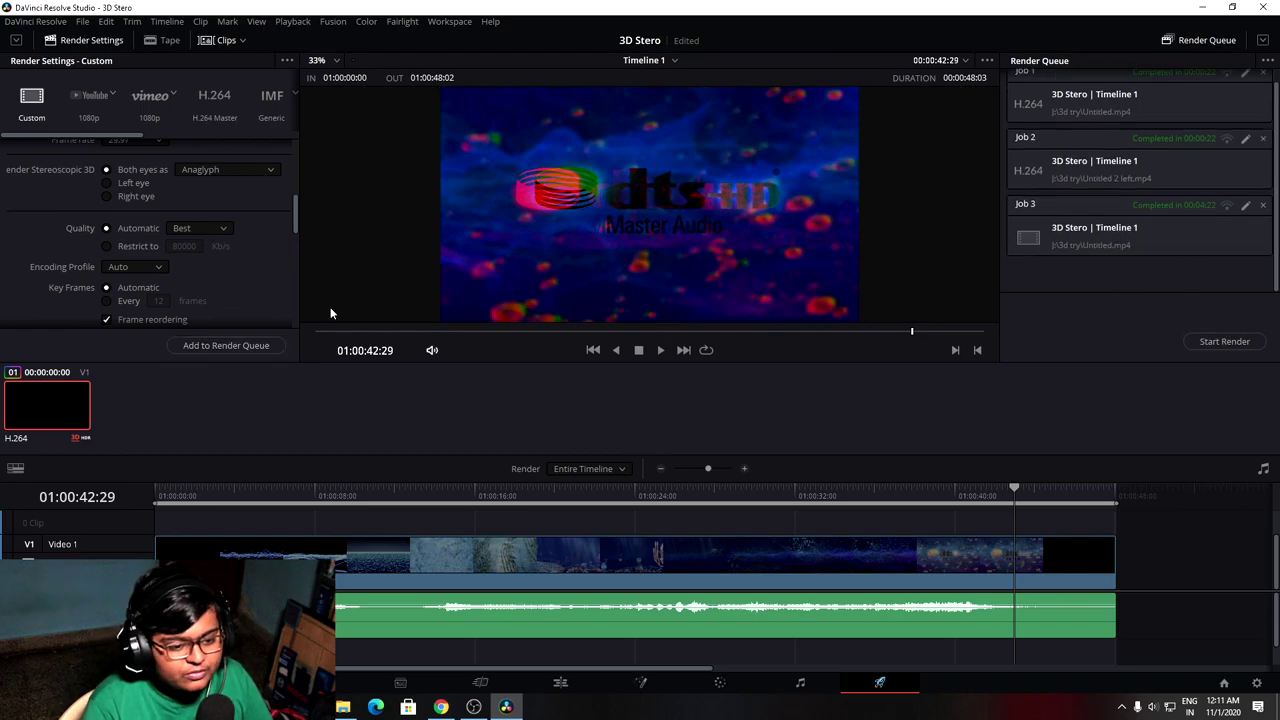
# Load the IMF Generic render preset with the Kakadu JPEG 2000 codec and the Dolby Vision HD type
pyautogui.click(262, 100)
pyautogui.scroll(3, 174, 231)
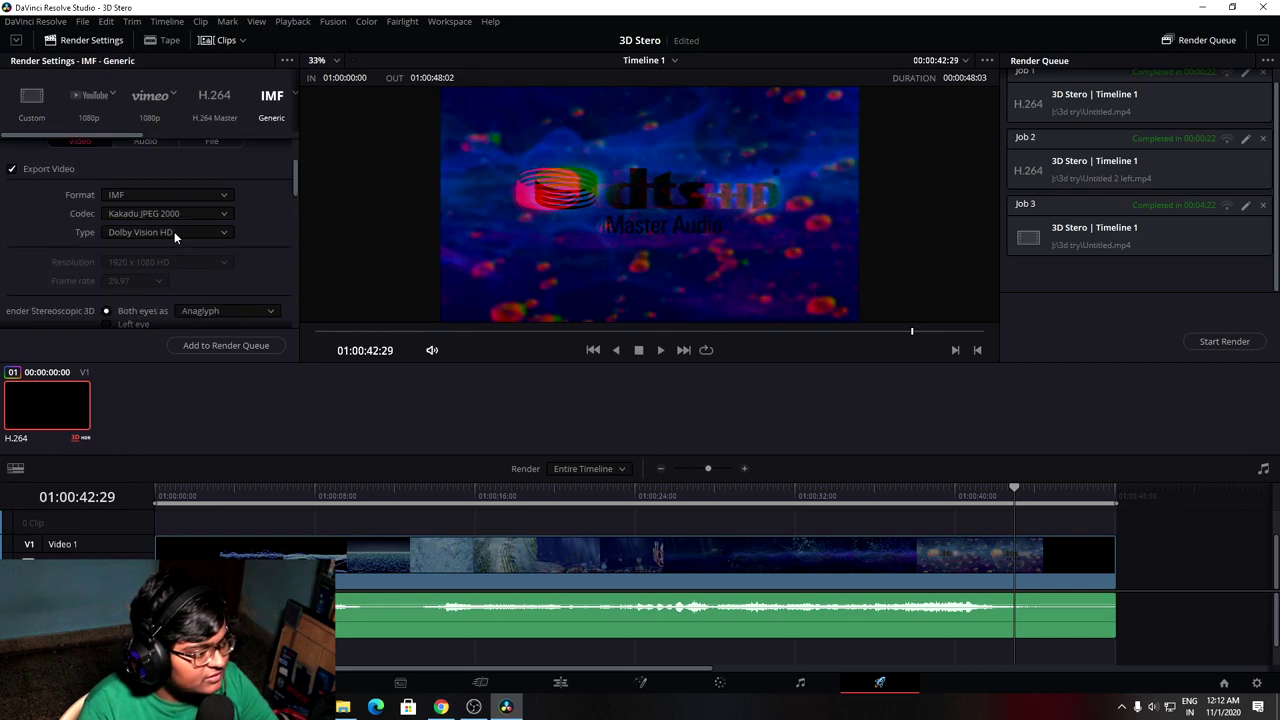
pyautogui.click(166, 271)
pyautogui.click(166, 271)
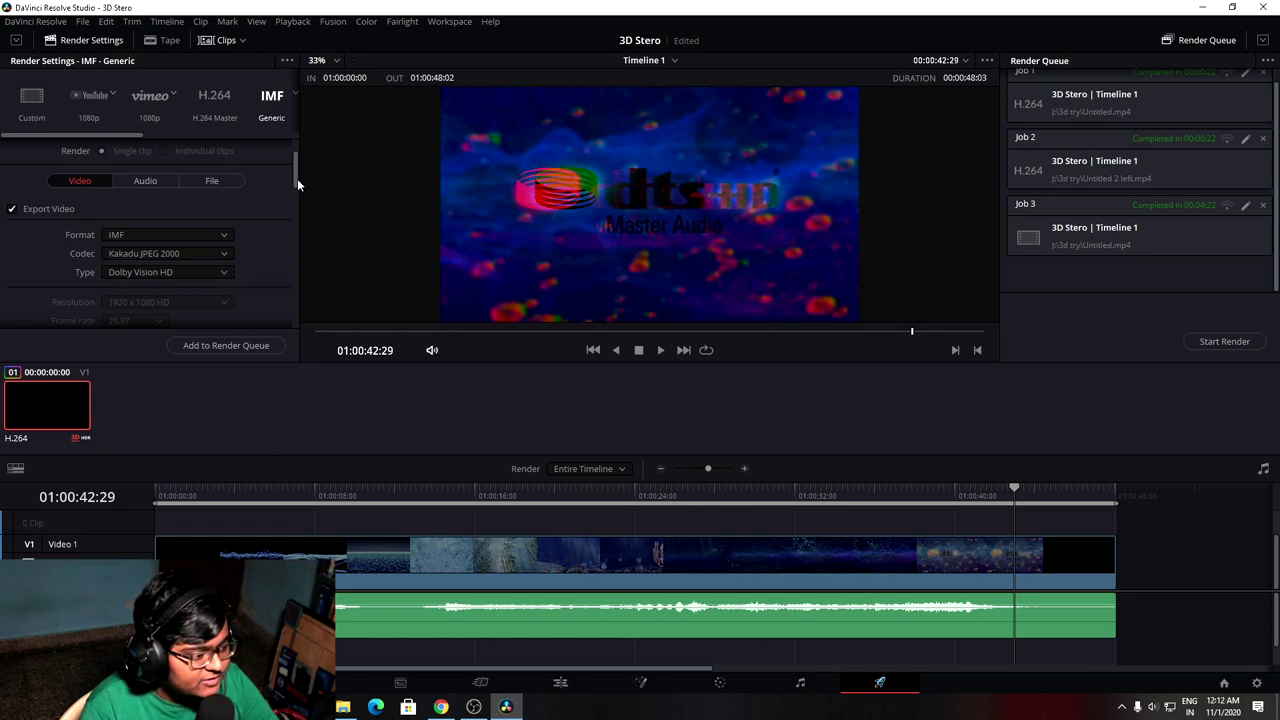
# Try the IMF encoding profile for the 12-bit HDR export and set the profile back to Auto
pyautogui.moveTo(296, 180); pyautogui.dragTo(298, 210)
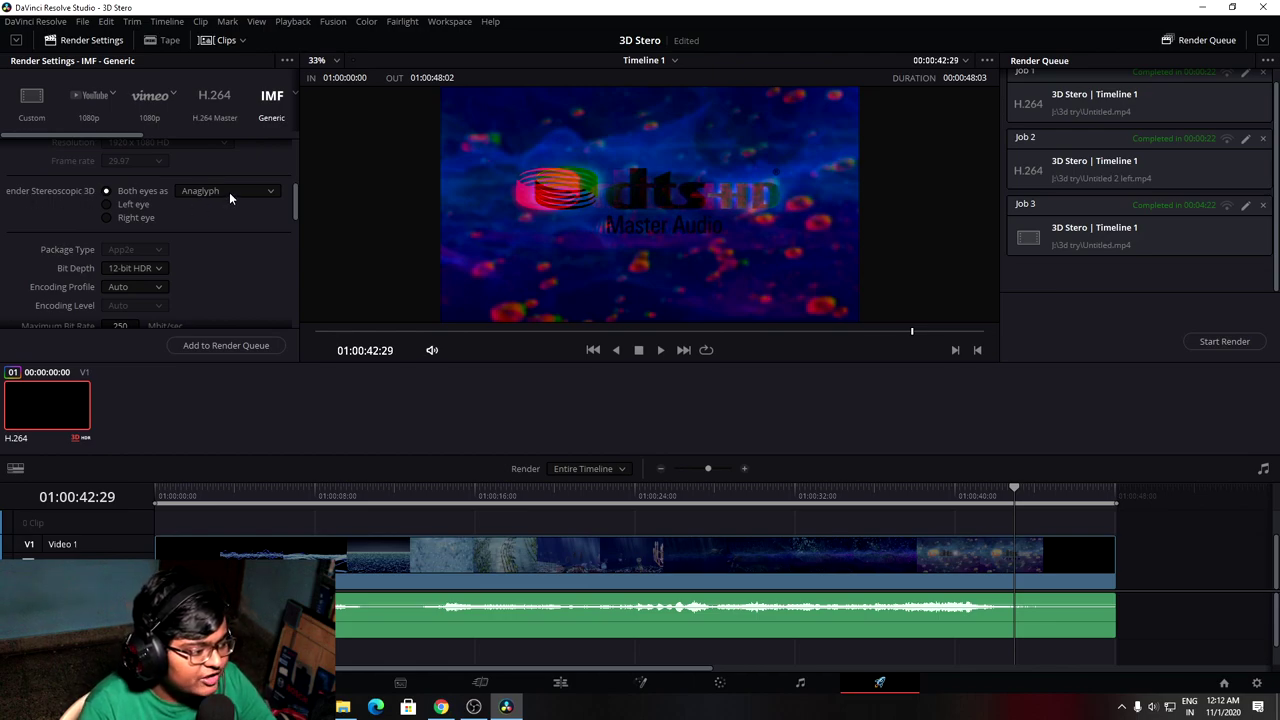
pyautogui.scroll(-2, 234, 273)
pyautogui.click(125, 187)
pyautogui.click(142, 190)
pyautogui.click(155, 206)
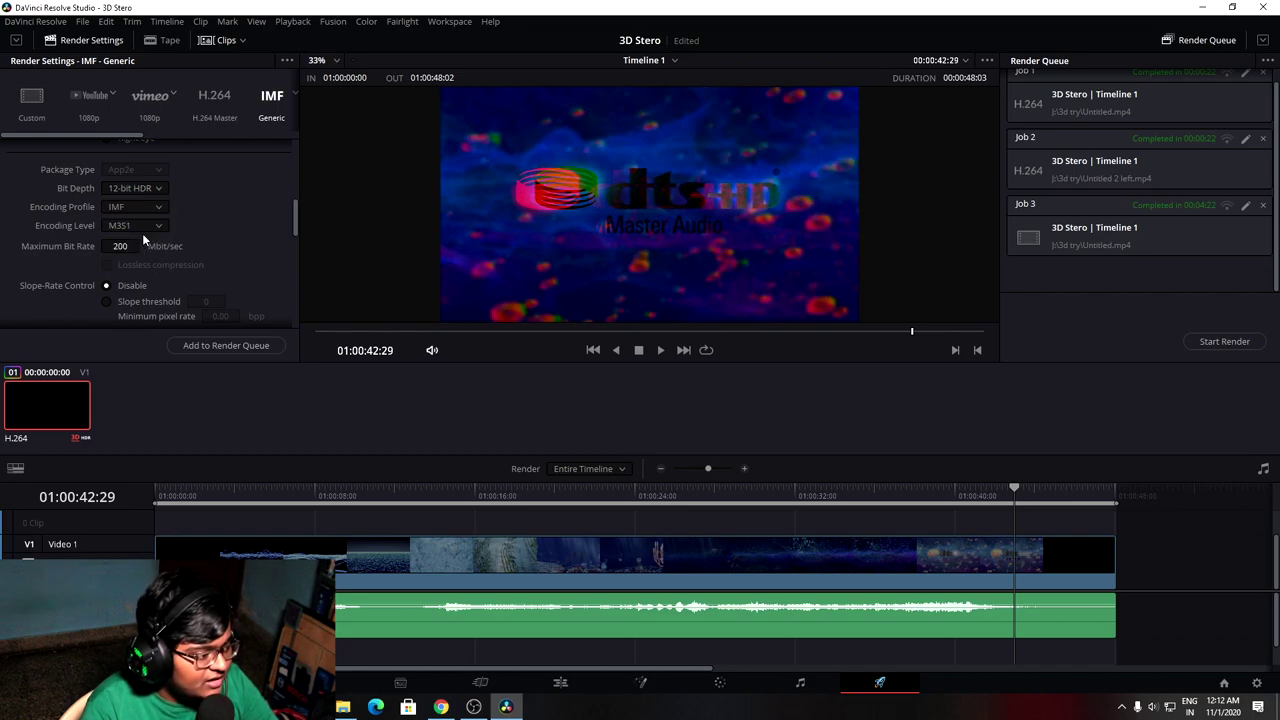
pyautogui.click(140, 226)
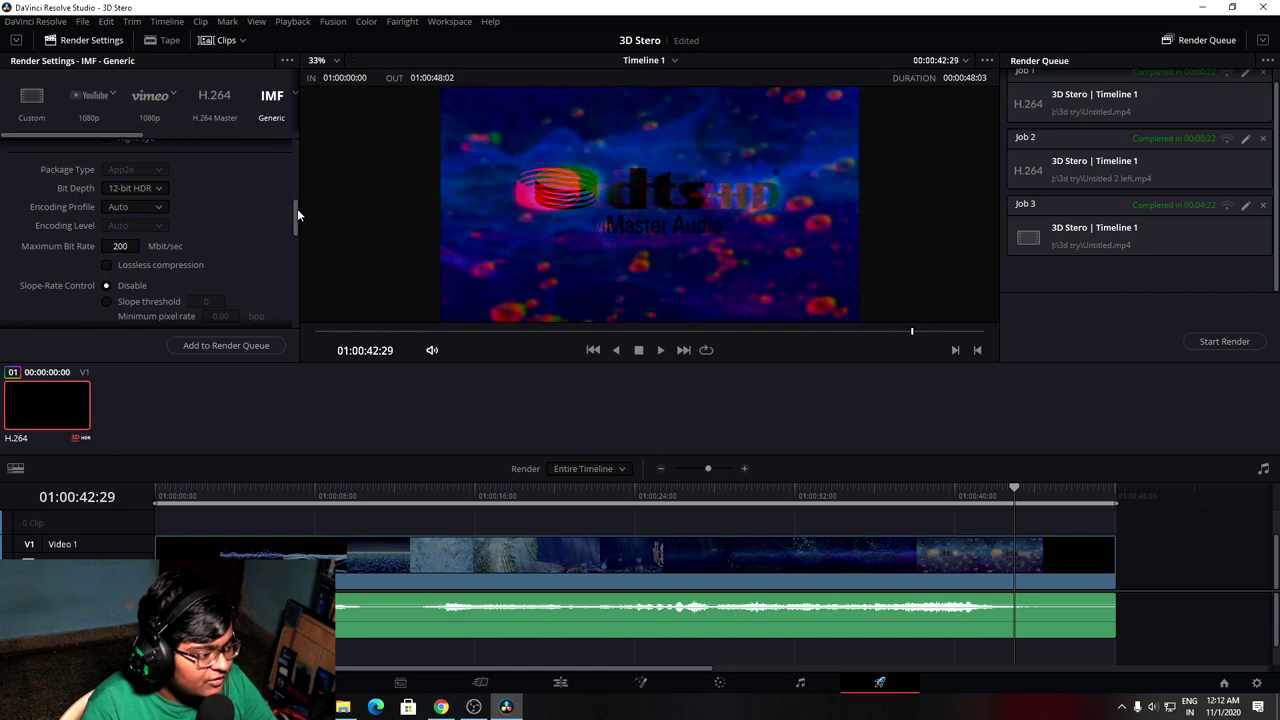
# Queue the IMF render job, shortened to a frame count that is a multiple of 5, and start rendering
pyautogui.moveTo(297, 208); pyautogui.dragTo(297, 294)
pyautogui.click(283, 120)
pyautogui.click(250, 346)
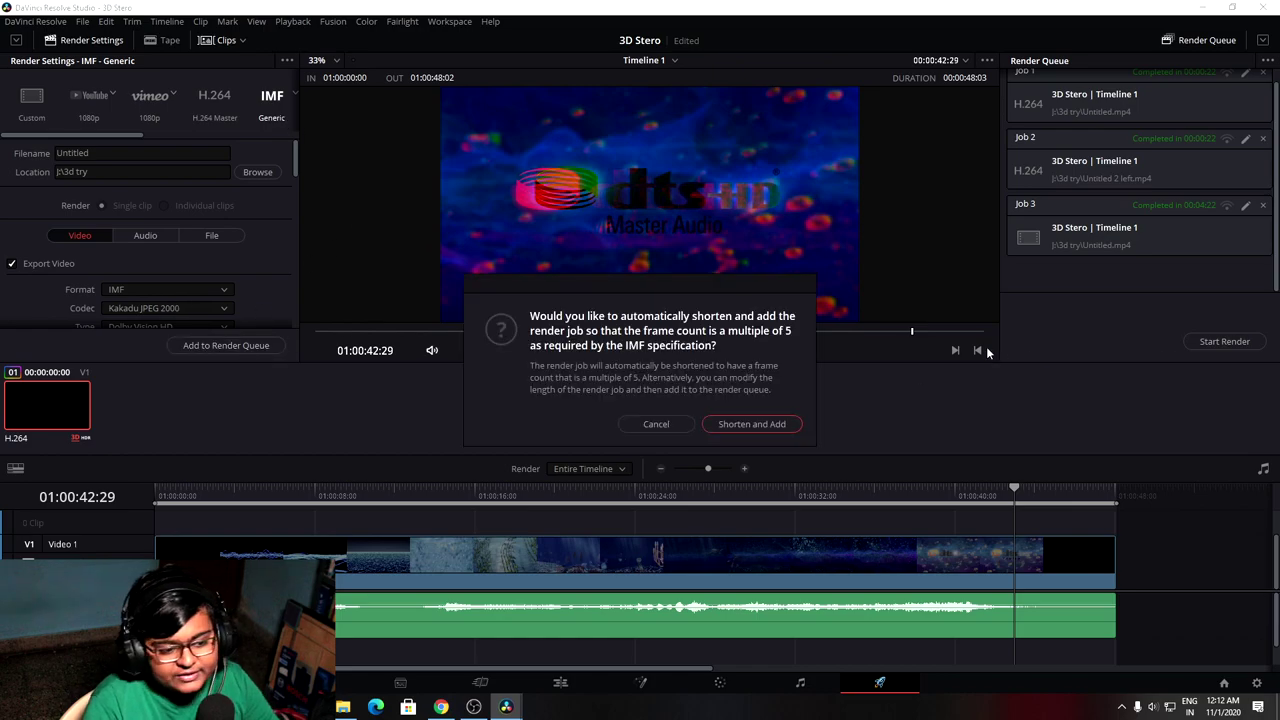
pyautogui.click(752, 424)
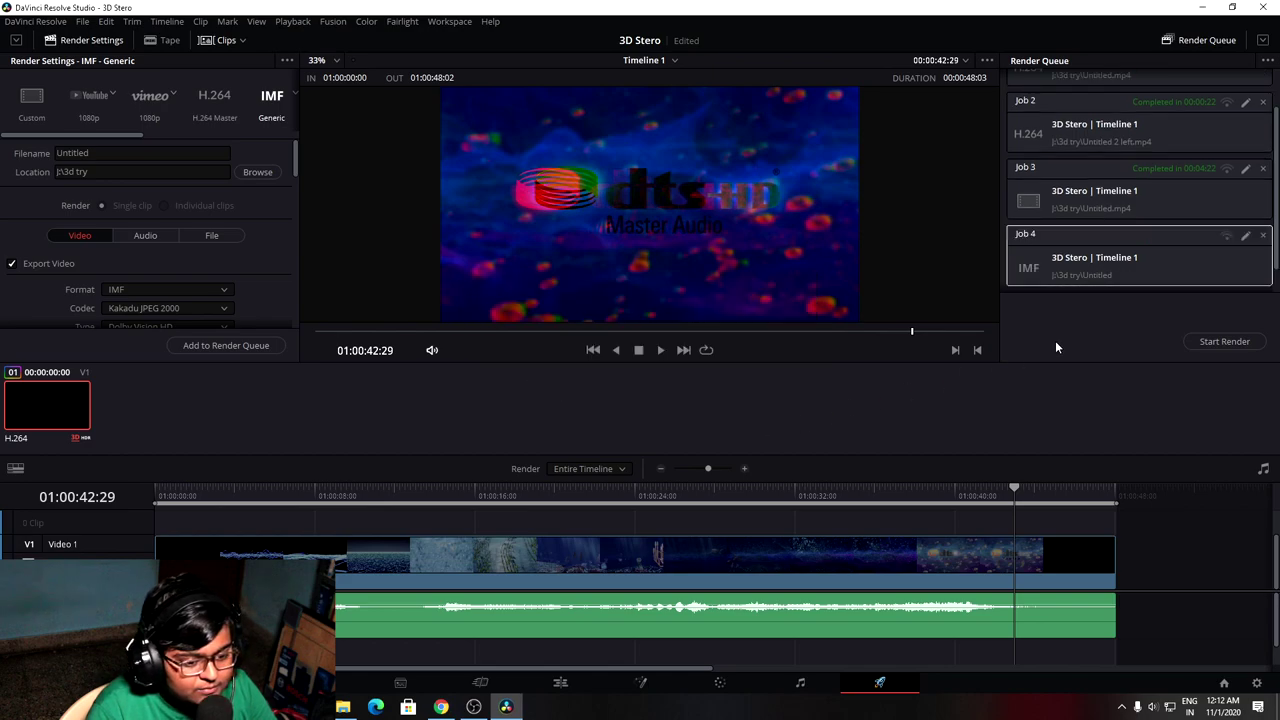
pyautogui.click(1222, 342)
pyautogui.scroll(-10, 131, 273)
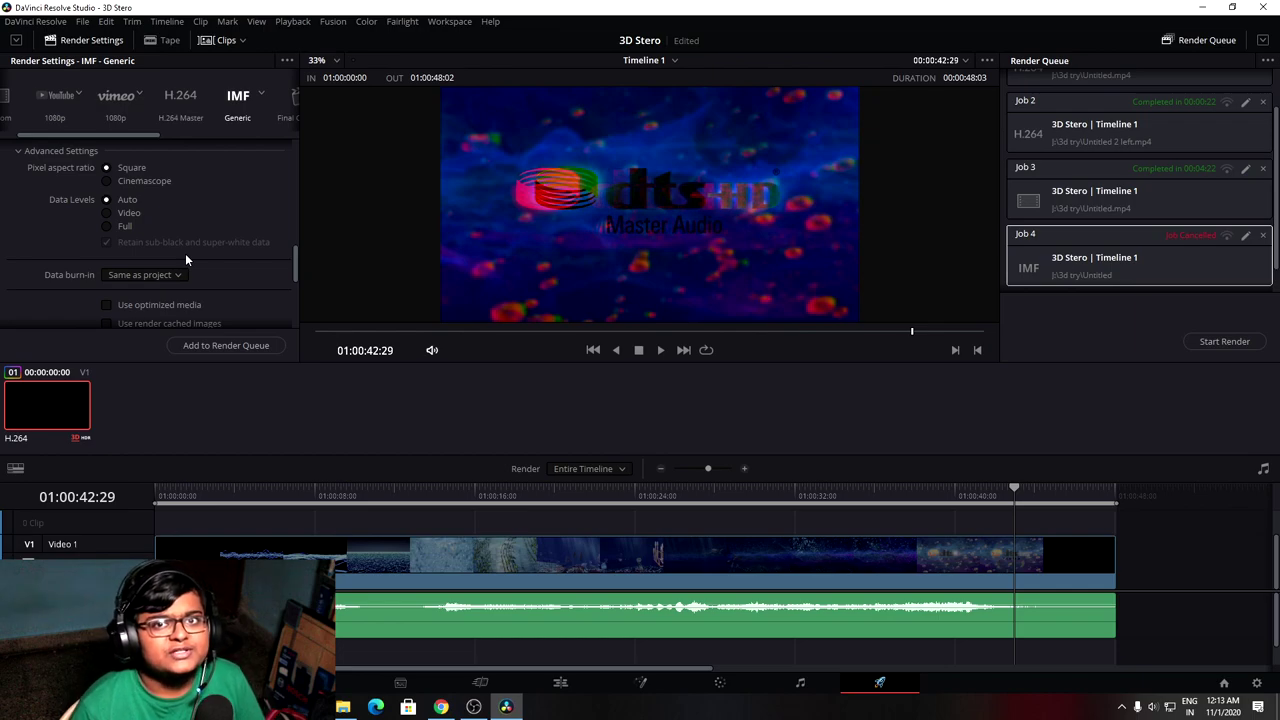
# Switch to OBS Studio, enlarge the webcam source in the preview, and transition the scene to the program output
pyautogui.hotkey('alt', 'Tab')
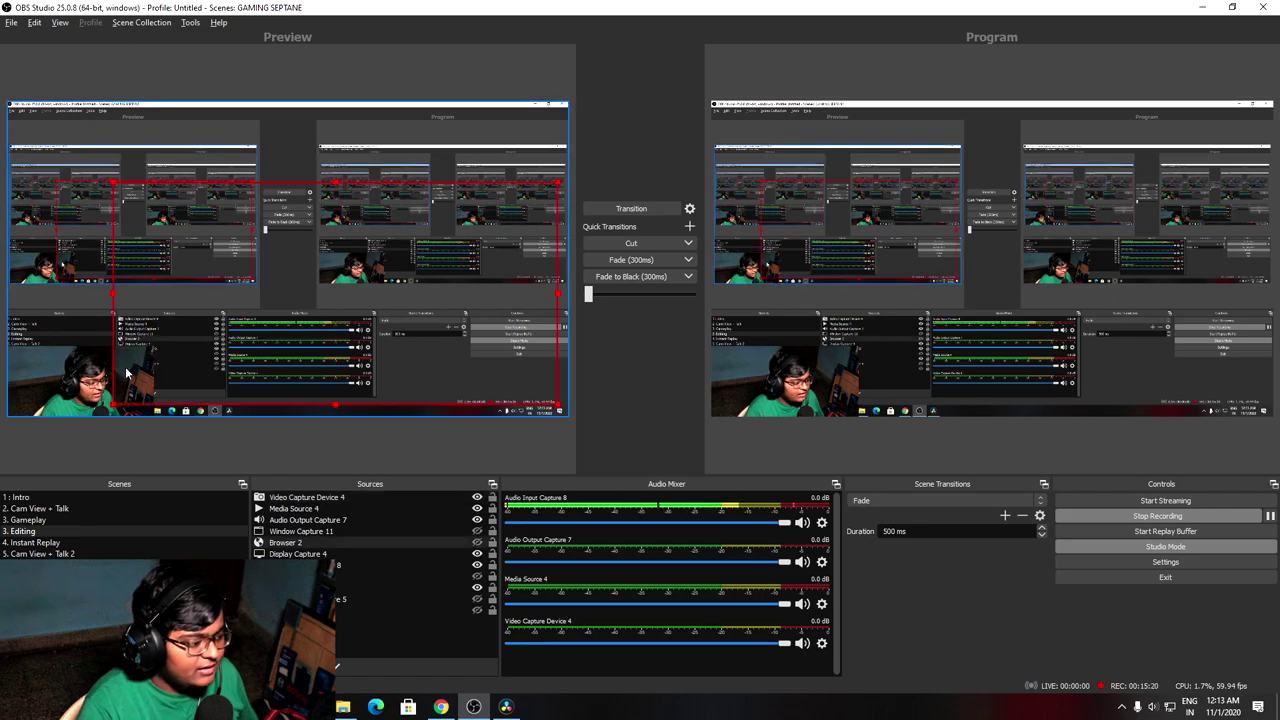
pyautogui.click(149, 356)
pyautogui.moveTo(152, 354); pyautogui.dragTo(582, 168)
pyautogui.click(631, 208)
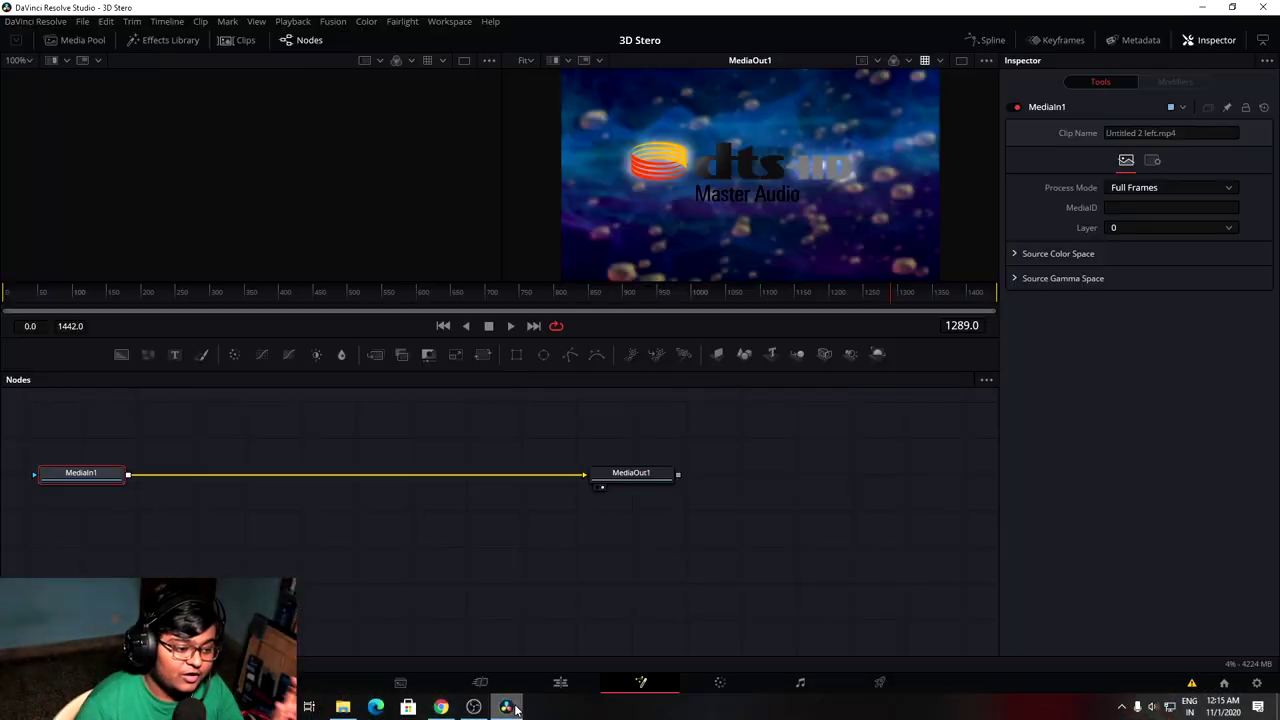
# Look through the tool categories that can be added to the Fusion node graph and switch to OBS Studio
pyautogui.rightClick(798, 434)
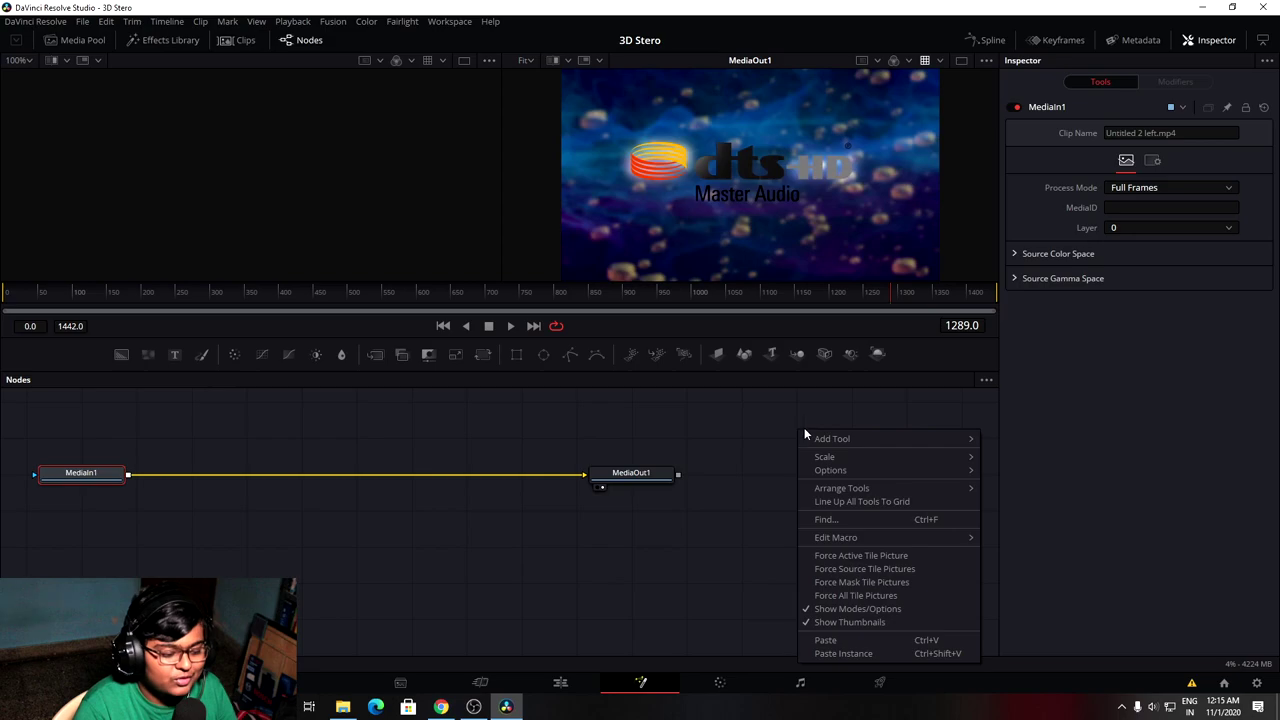
pyautogui.moveTo(824, 438)
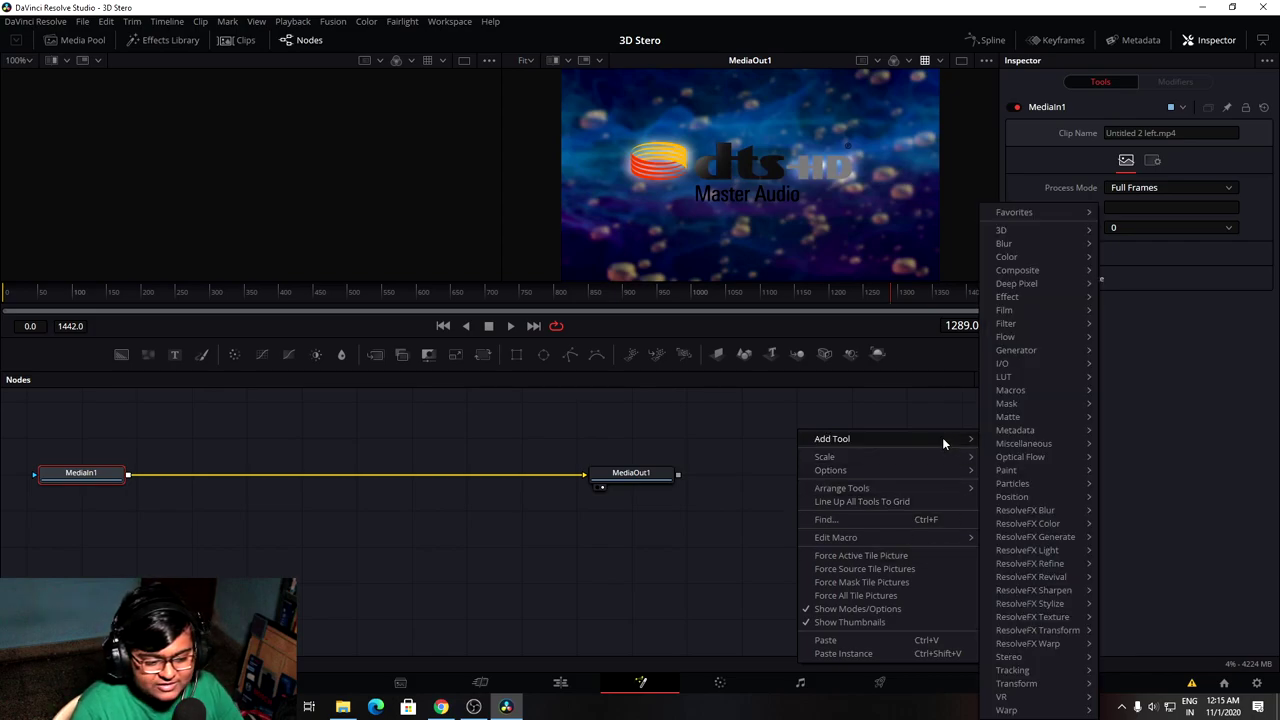
pyautogui.moveTo(1024, 670)
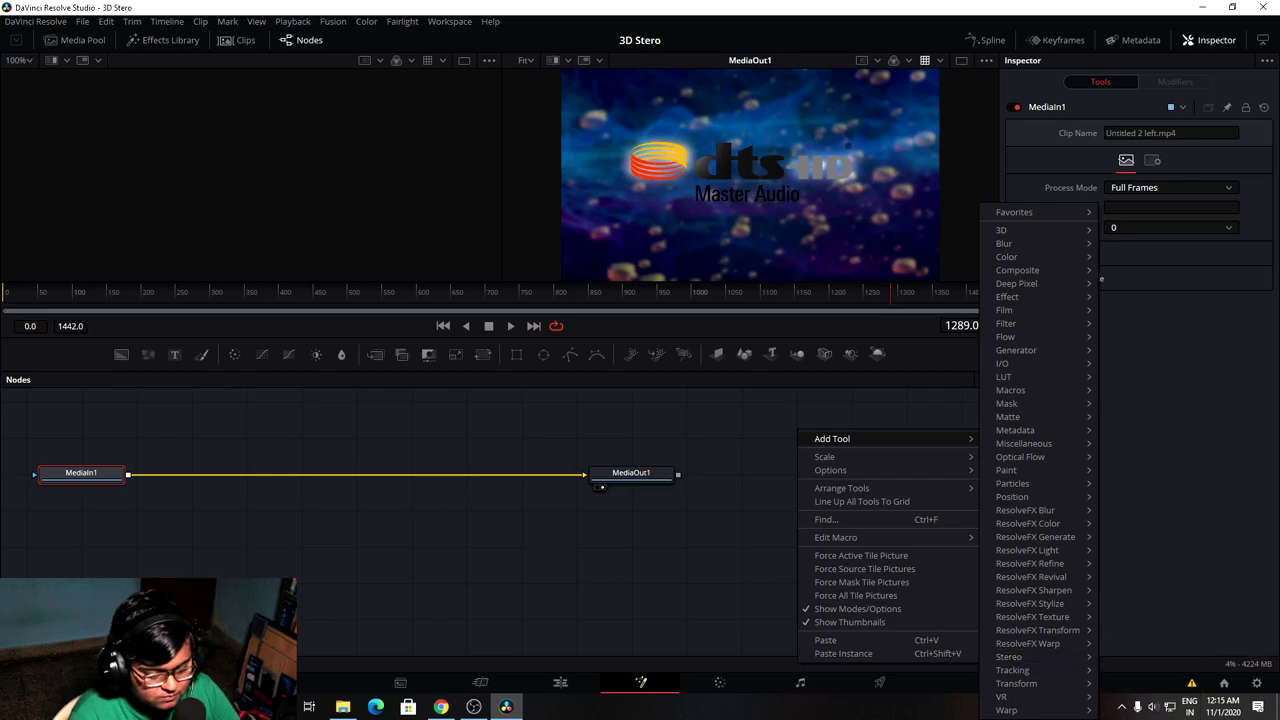
pyautogui.click(473, 706)
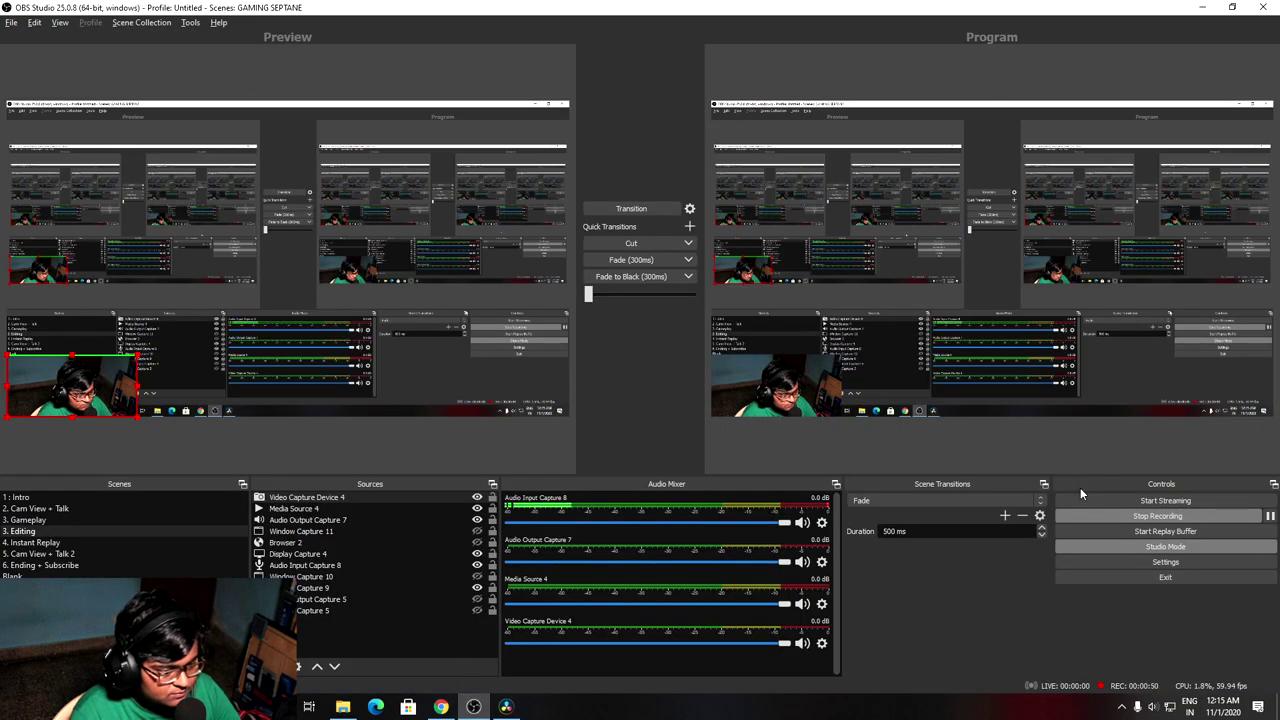